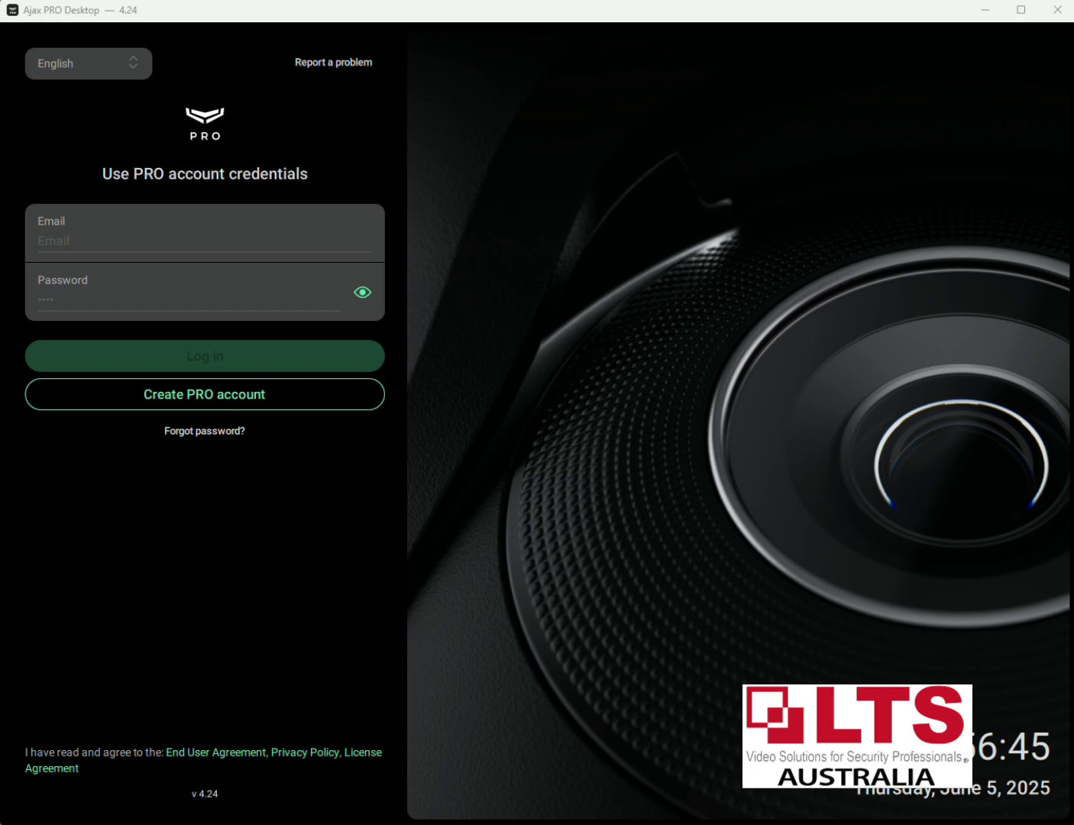
- Start a new PRO account and enter the first and last name
click(42, 240)
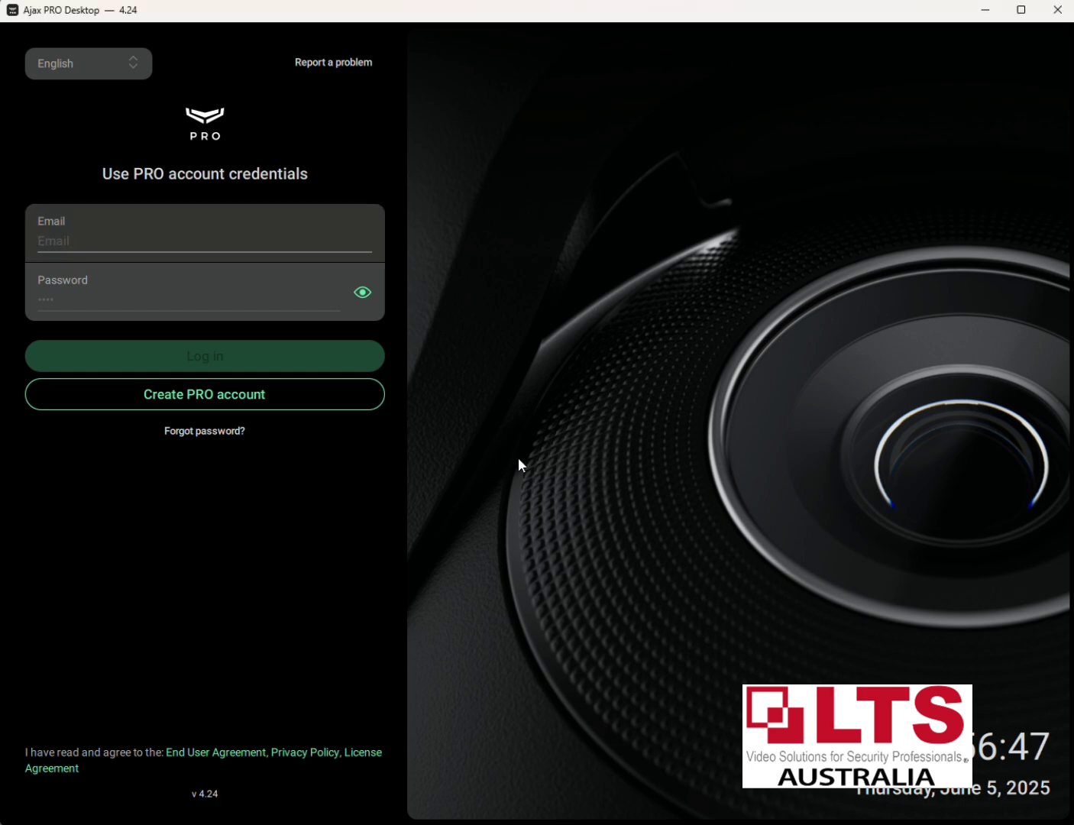
click(198, 391)
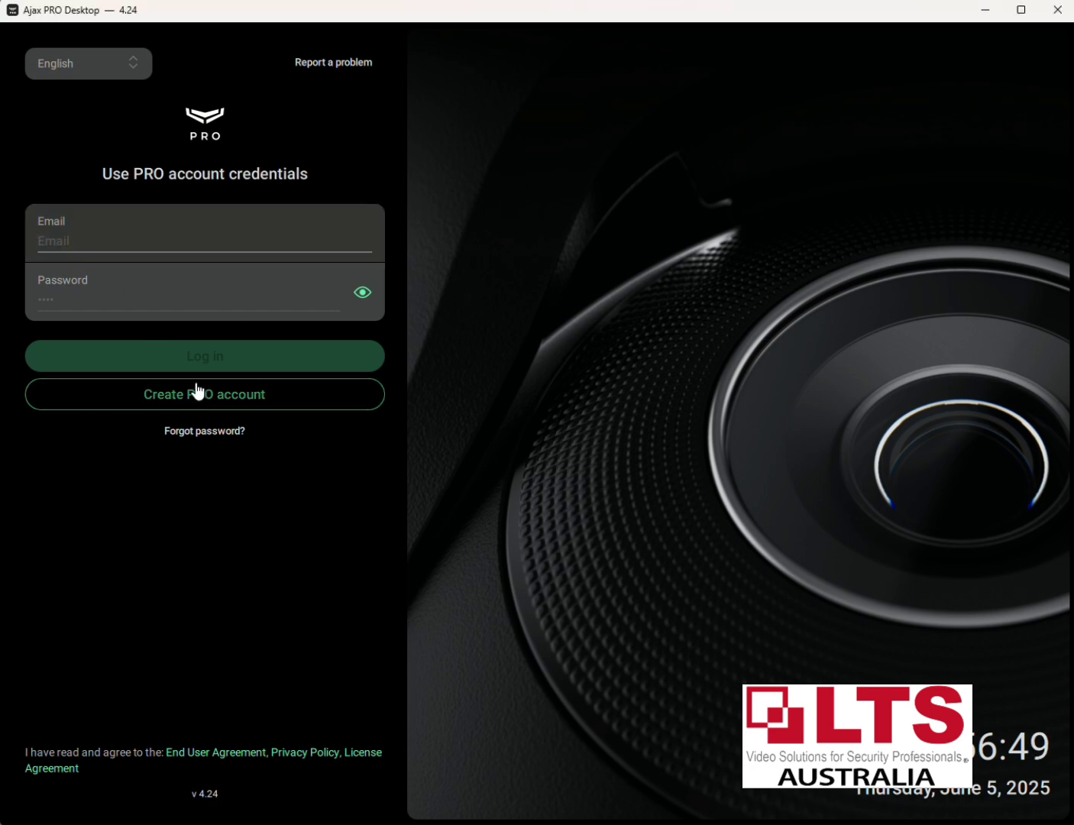
click(203, 402)
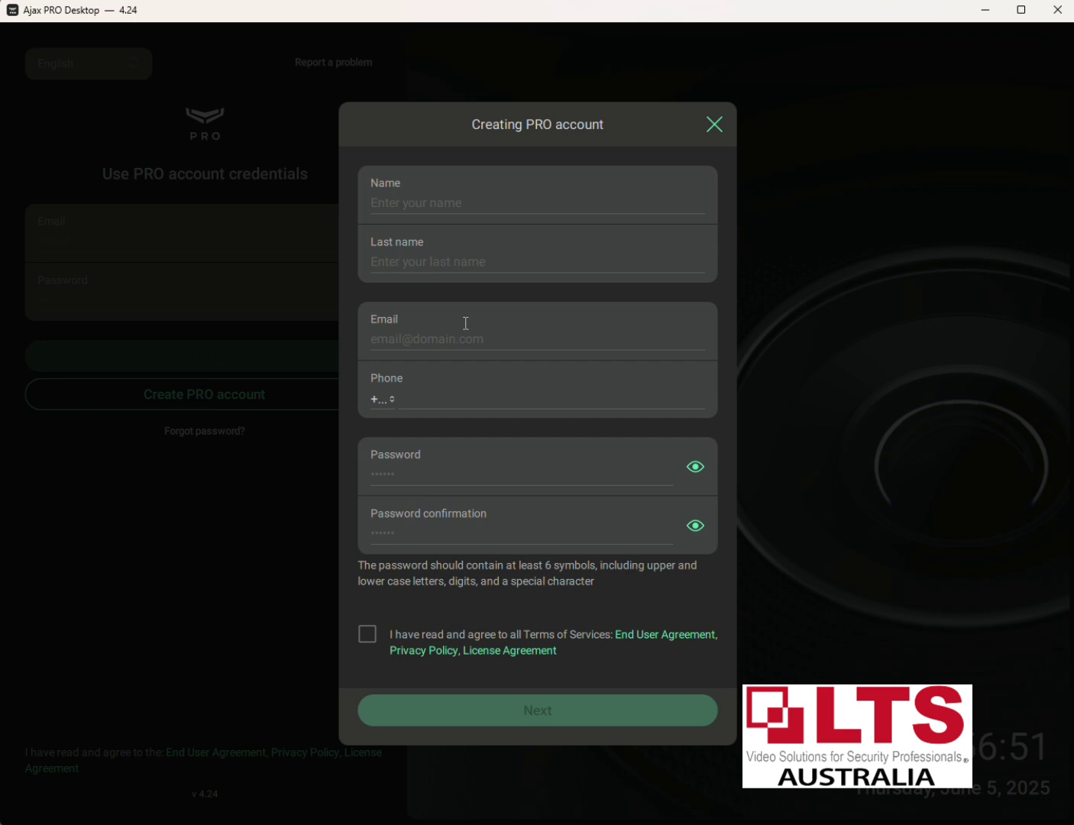
click(445, 205)
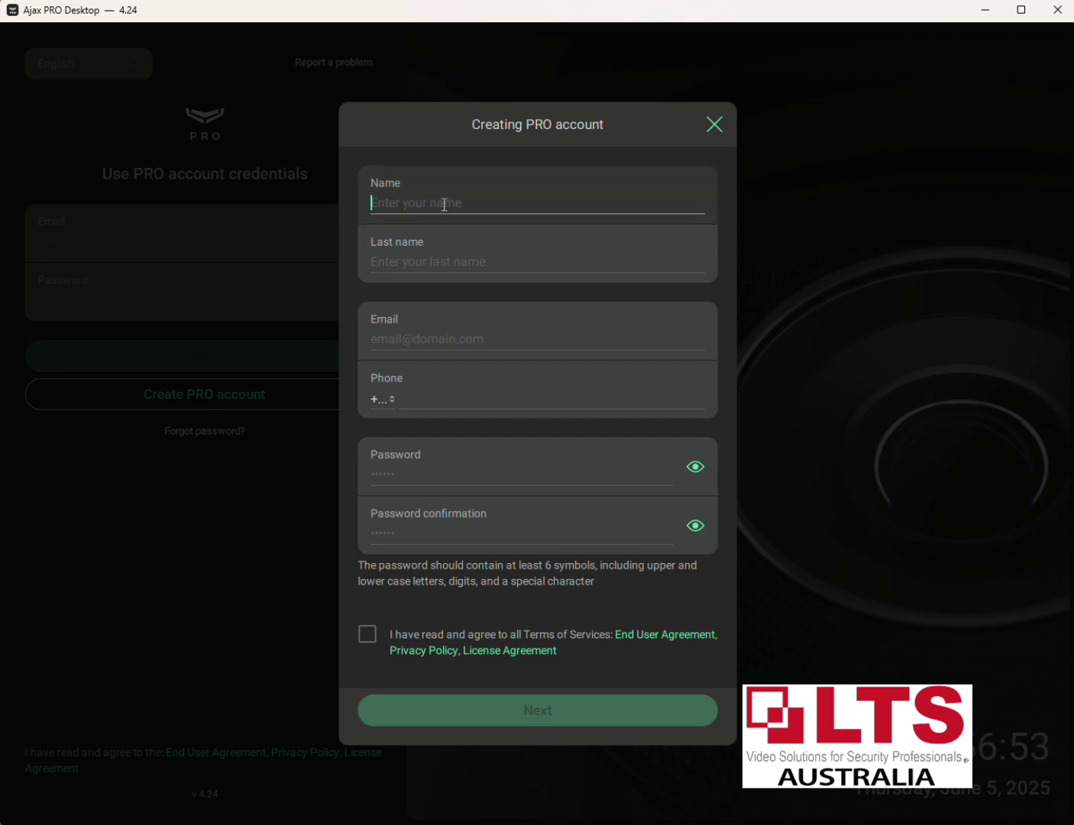
text(Demo LTS)
key(Tab)
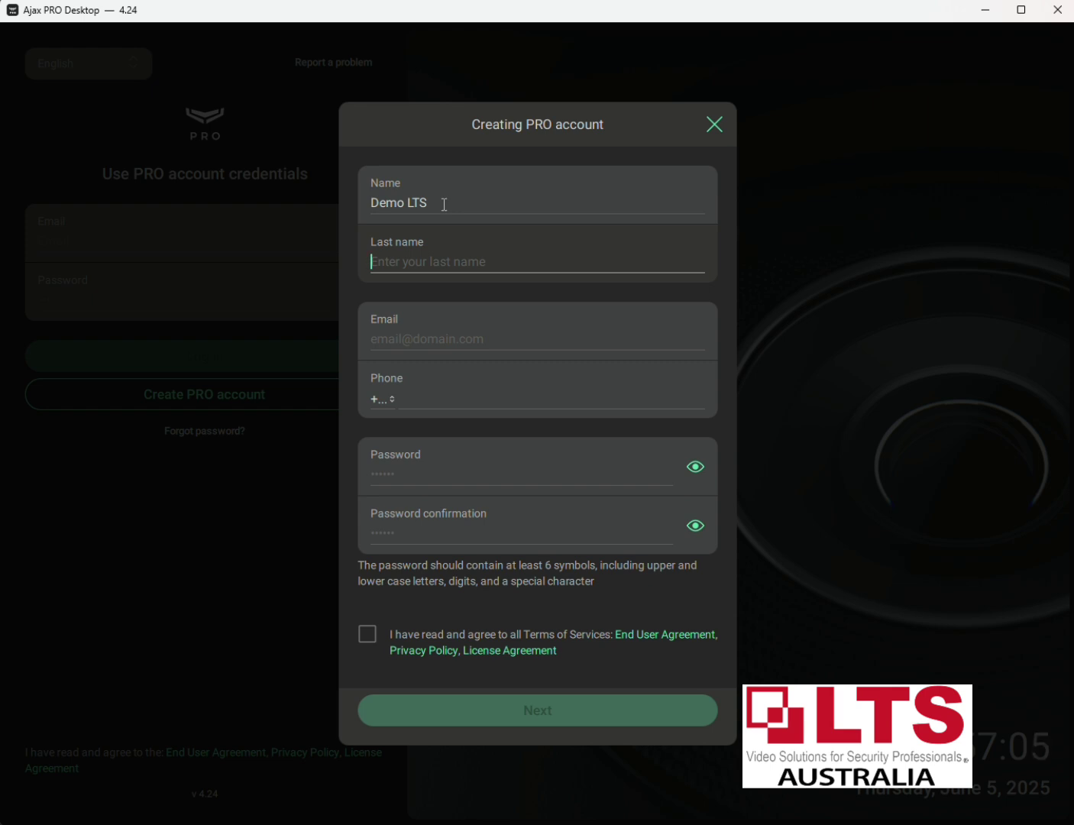
text(Test)
key(Tab)
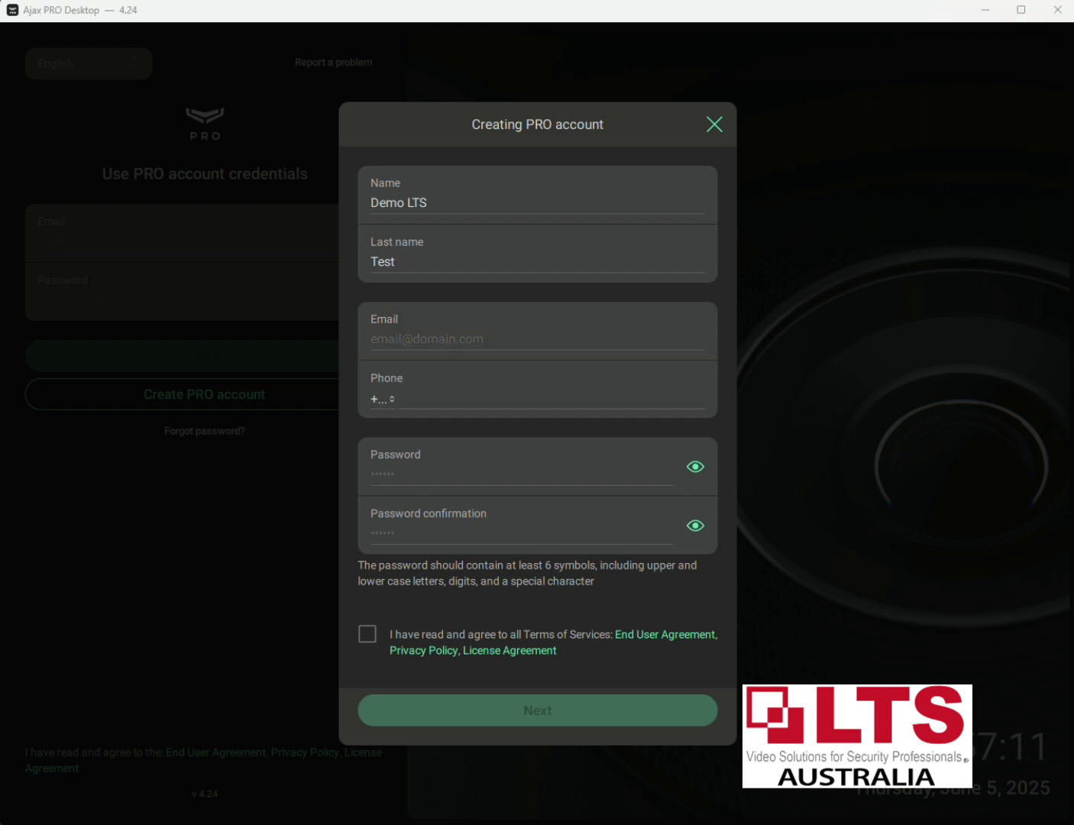
- Paste the account e-mail address and phone number into the form
click(474, 342)
key(ctrl+v)
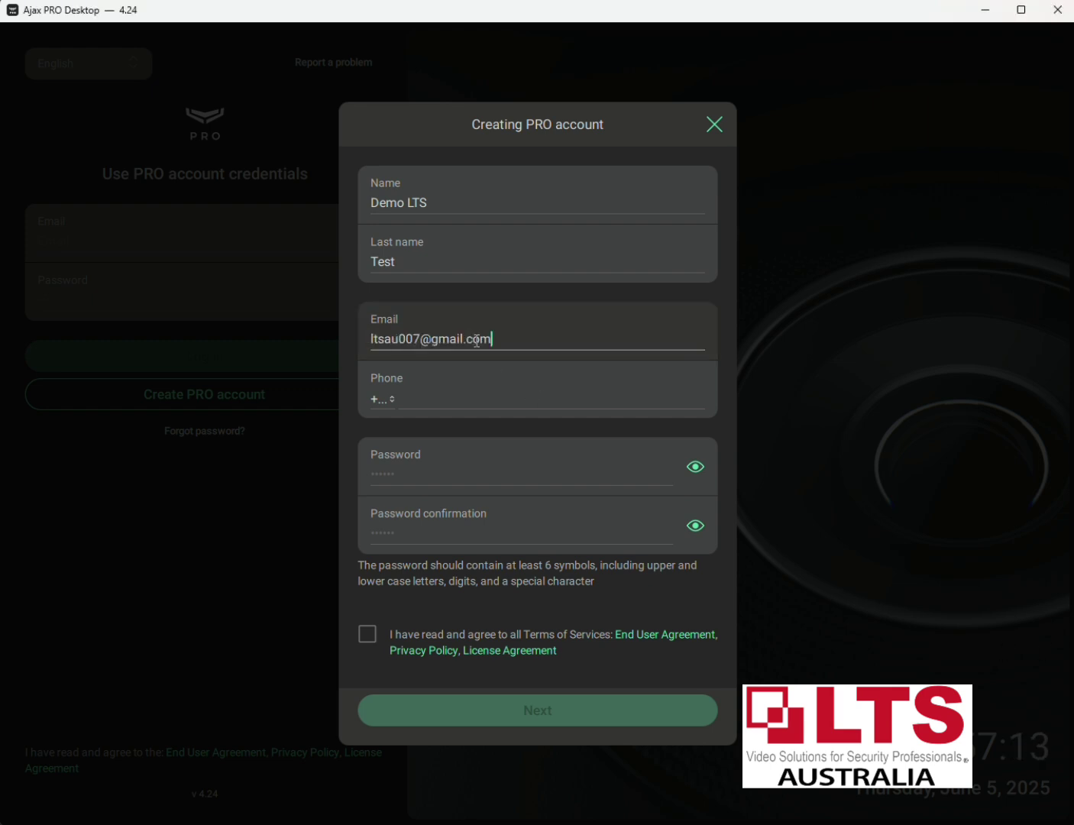
click(439, 396)
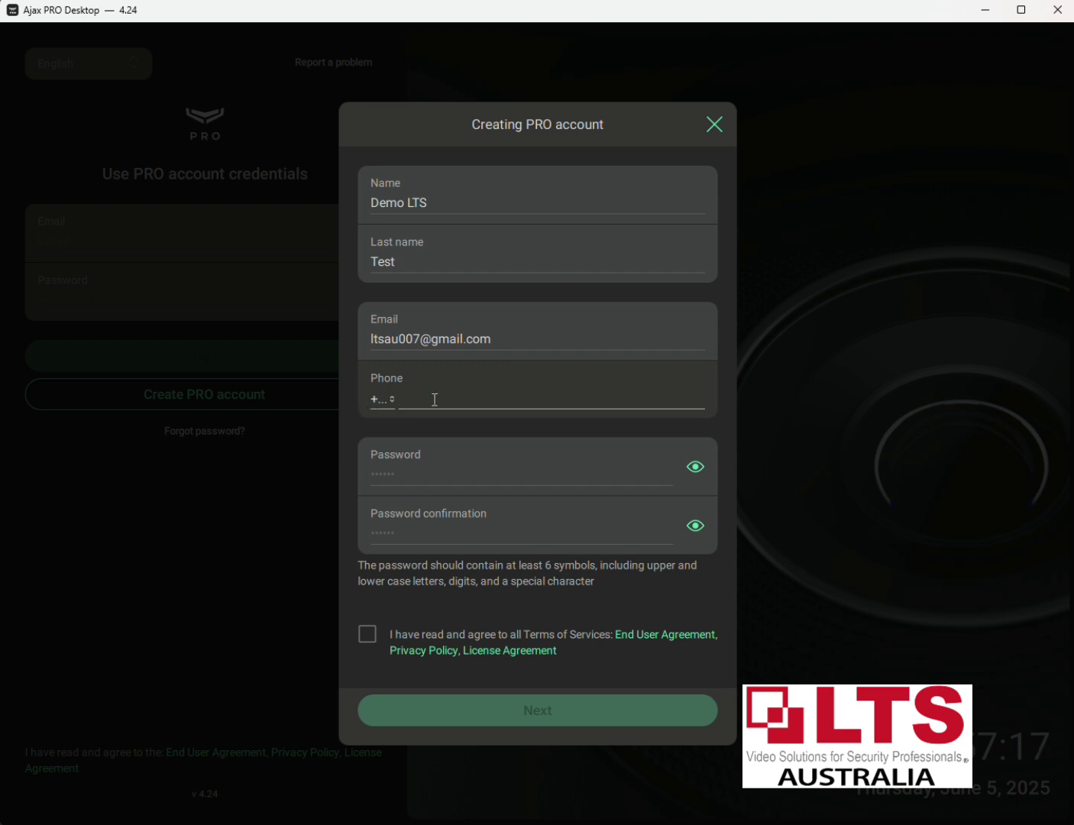
key(ctrl+v)
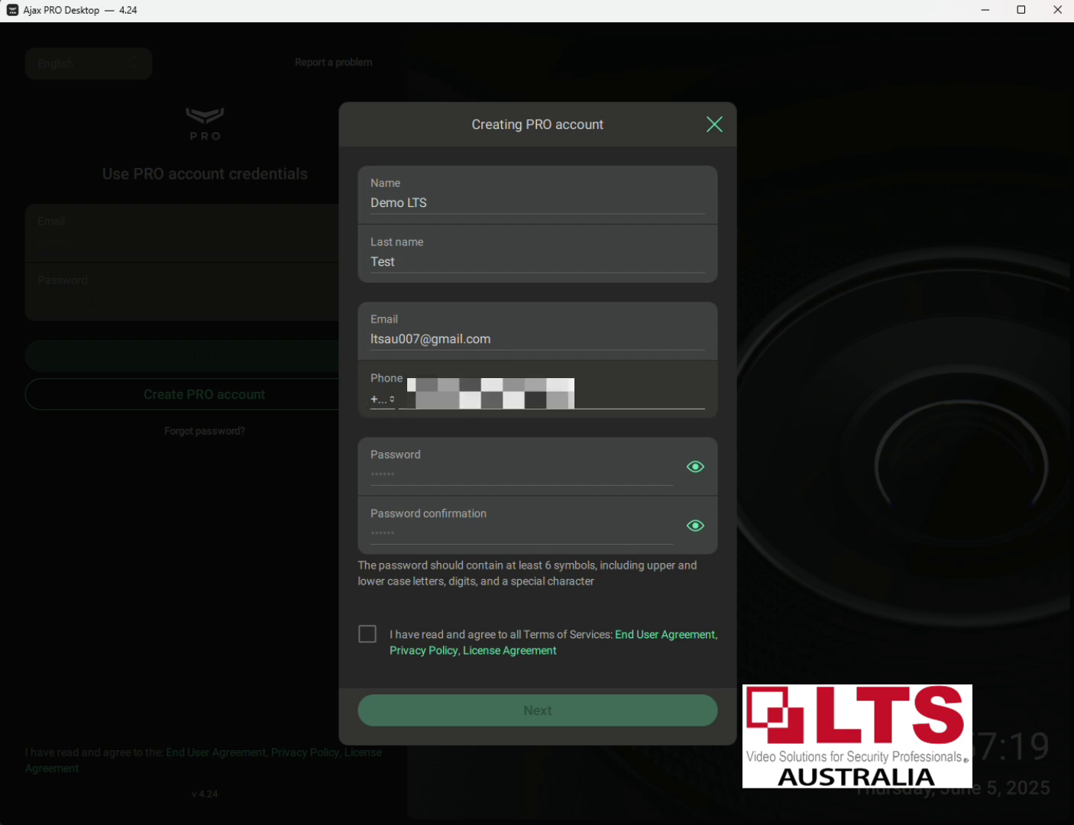
- Choose (+61) Australia as the phone number's country dialing code
click(391, 403)
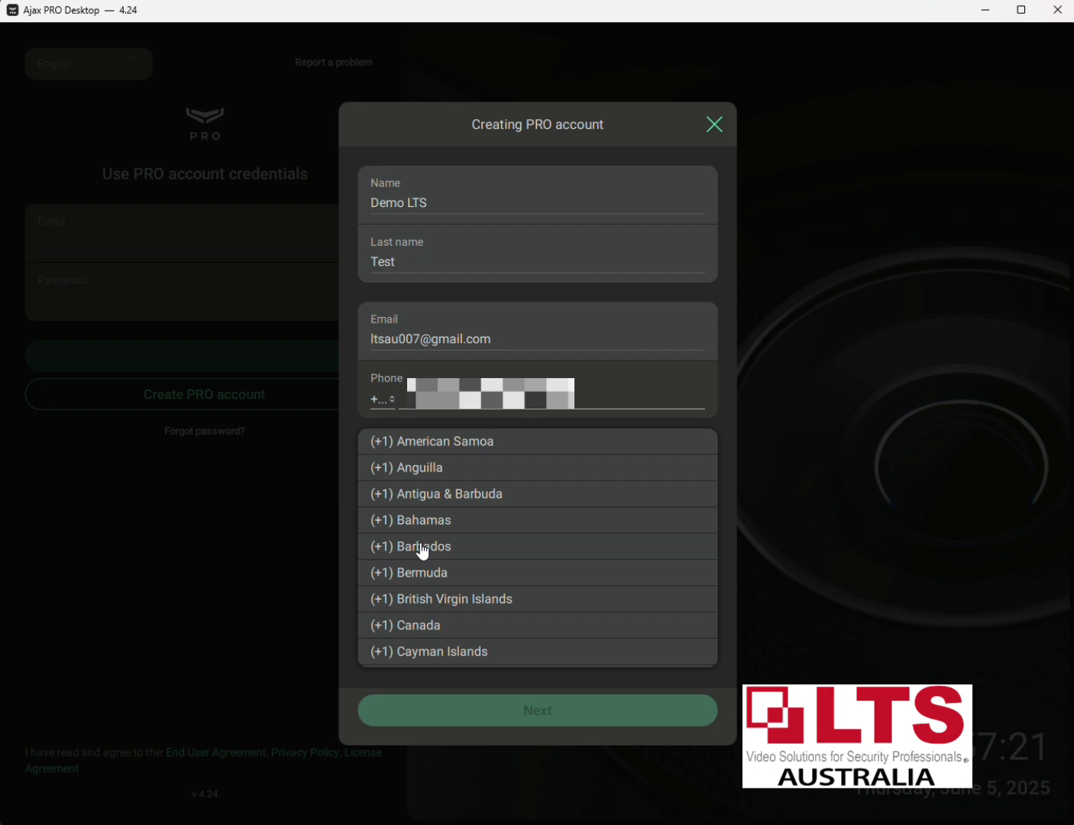
text(6)
scroll(416, 549, down, 10)
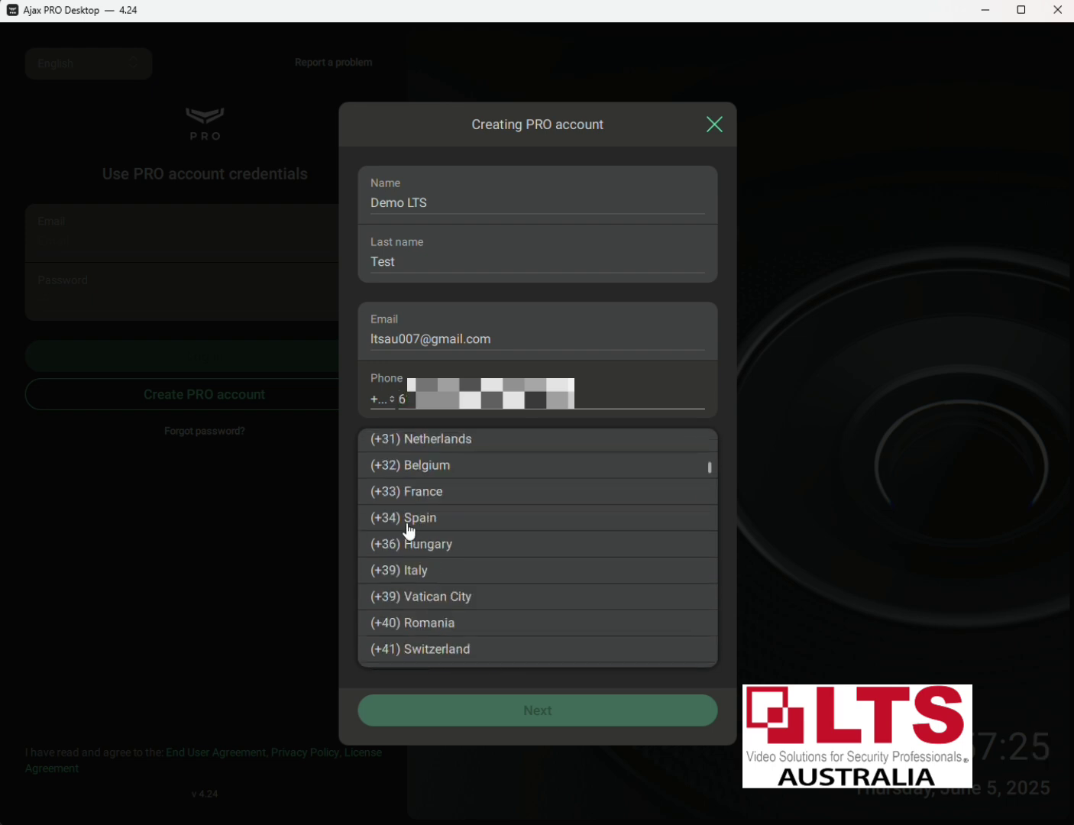
click(409, 527)
click(381, 407)
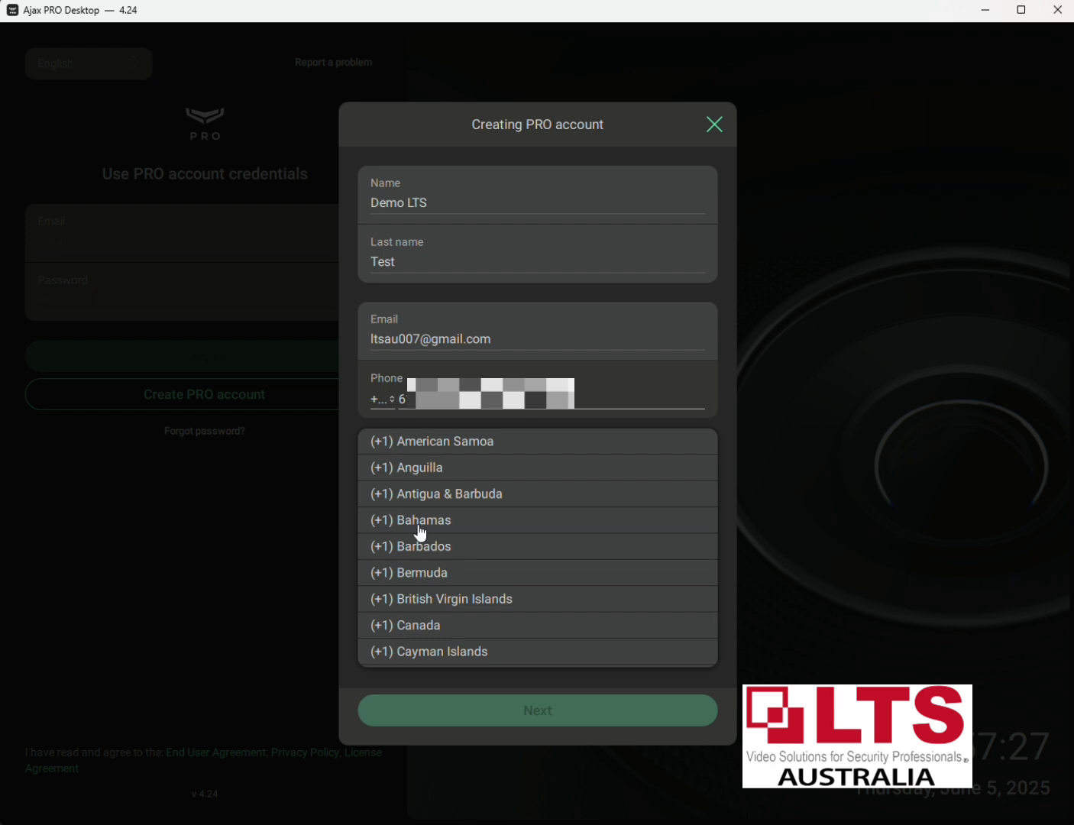
scroll(417, 526, down, 5)
scroll(419, 531, down, 15)
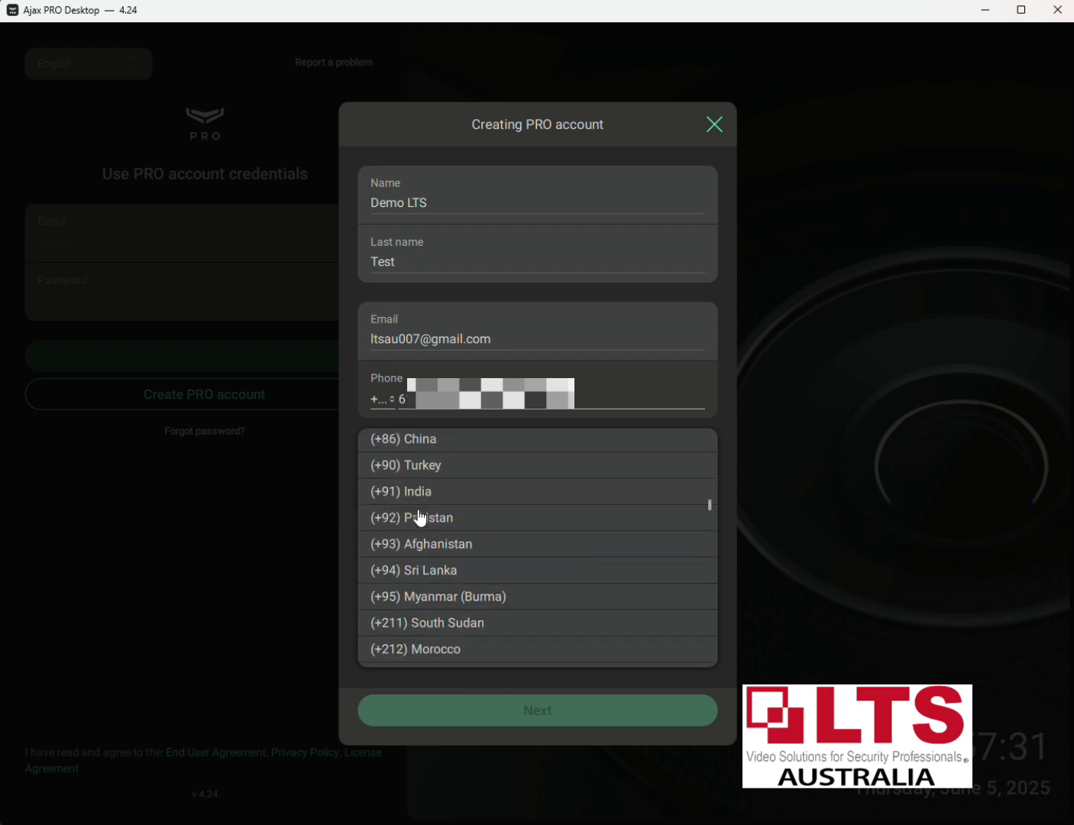
scroll(420, 522, up, 4)
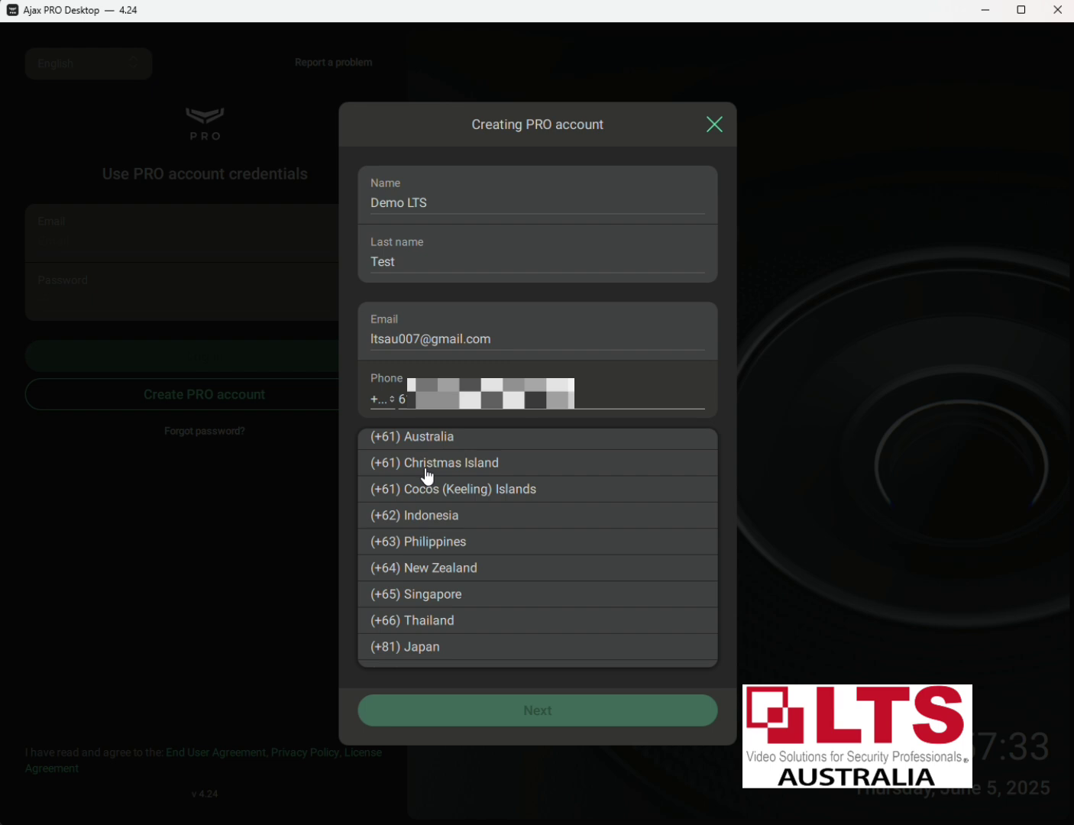
scroll(429, 458, up, 1)
click(429, 447)
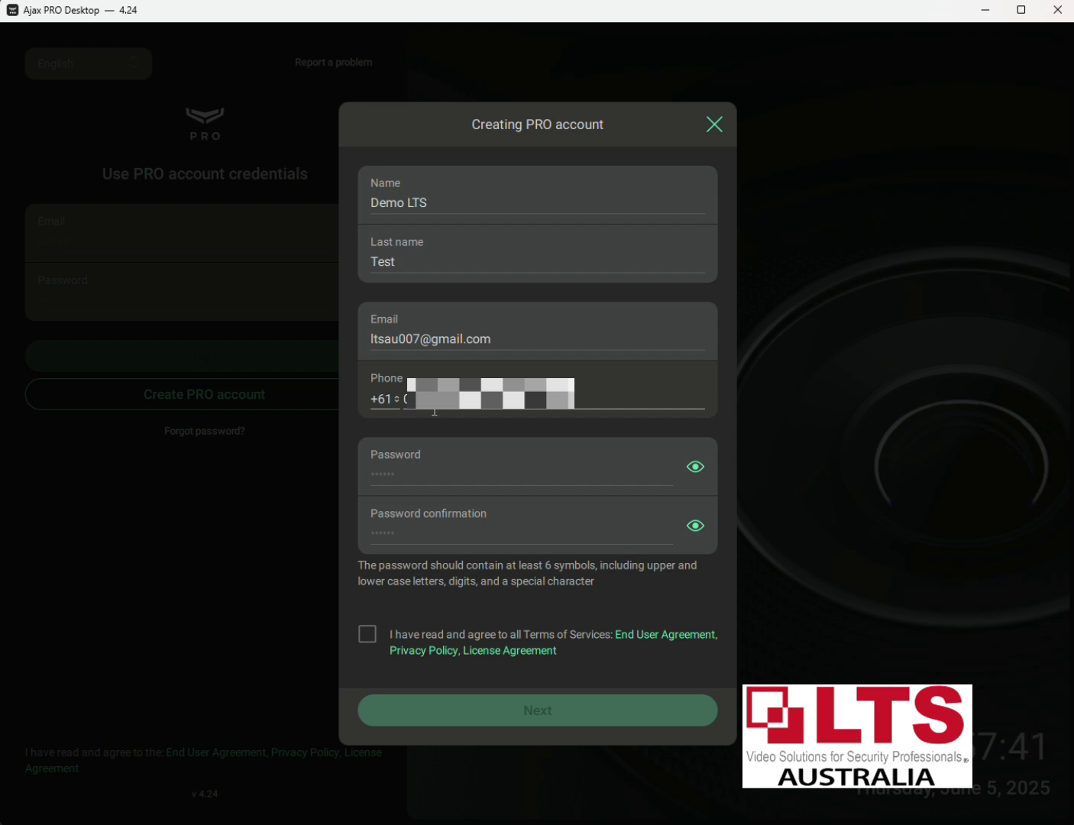
click(409, 481)
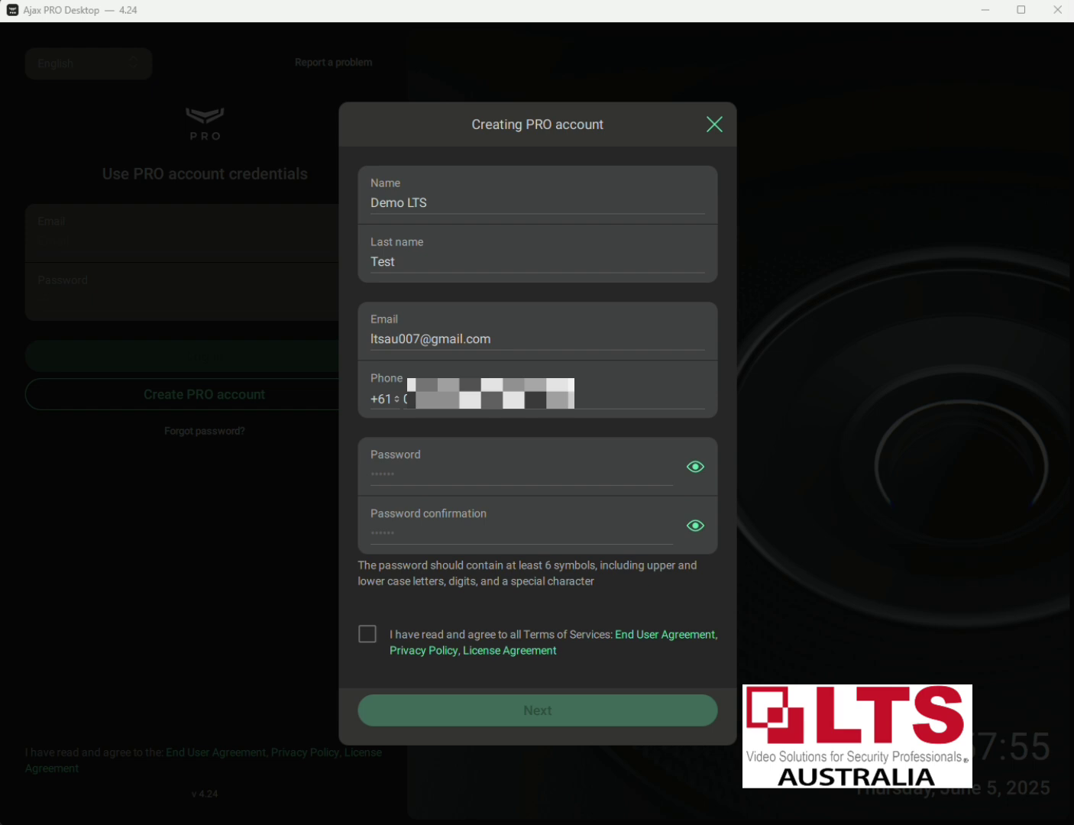
- Enter the account password and its confirmation, then accept the Terms of Service
click(480, 472)
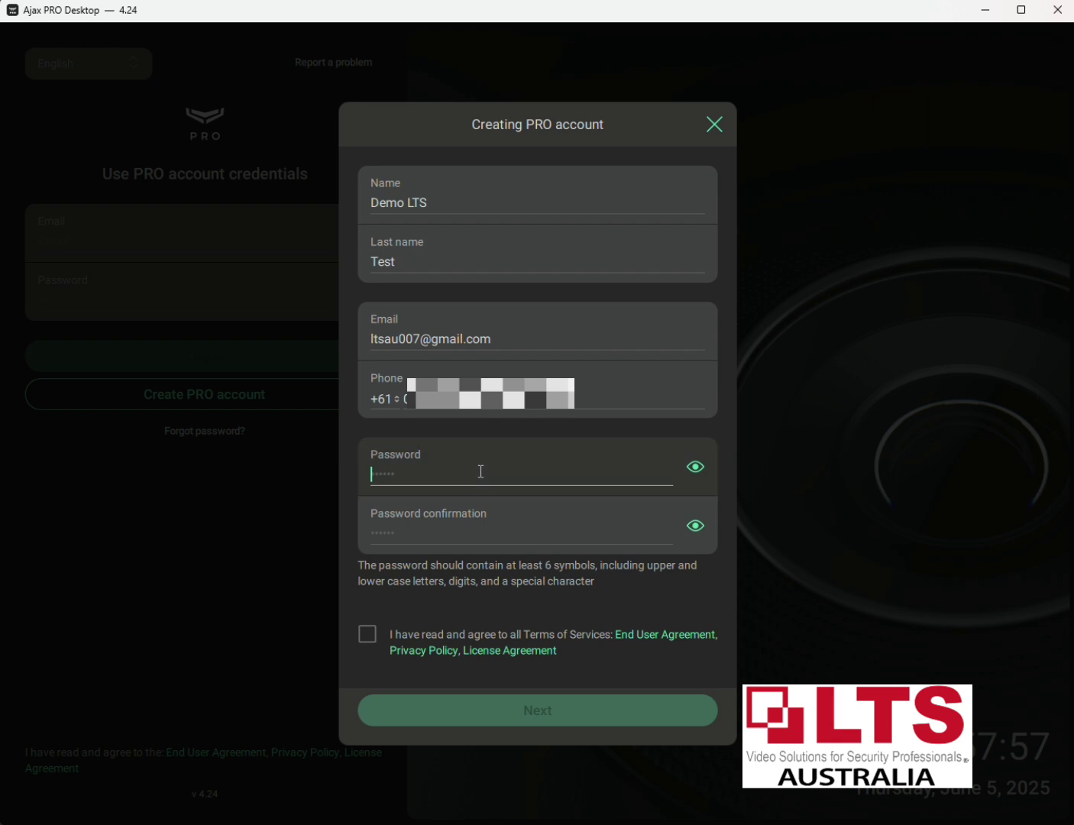
key(ctrl+v)
click(473, 535)
key(ctrl+v)
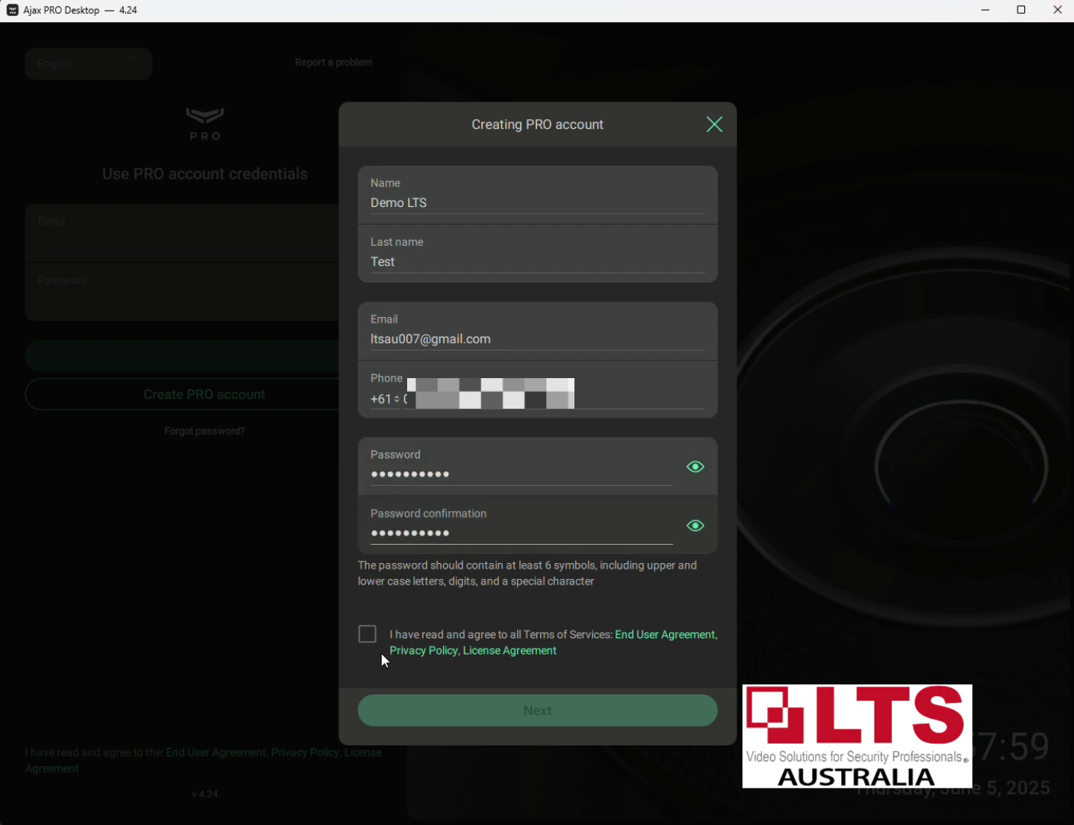
click(366, 640)
- Submit the sign-up details and enter the SMS verification code
click(480, 713)
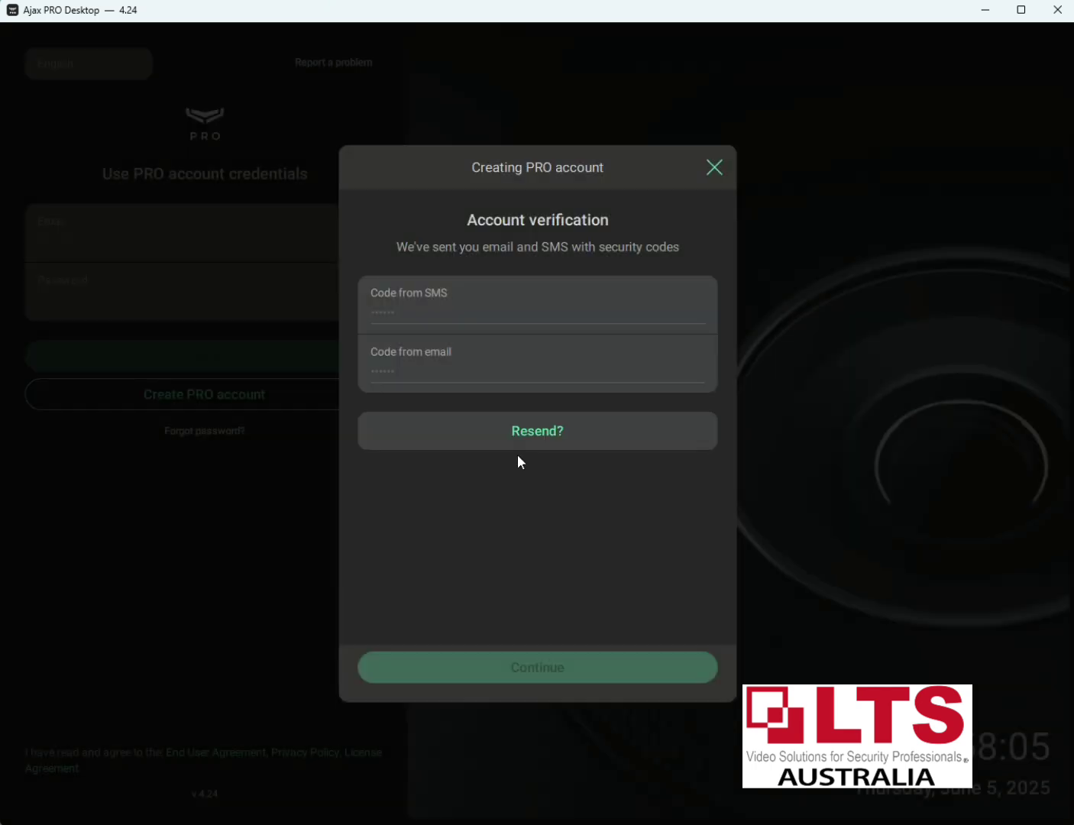
click(410, 310)
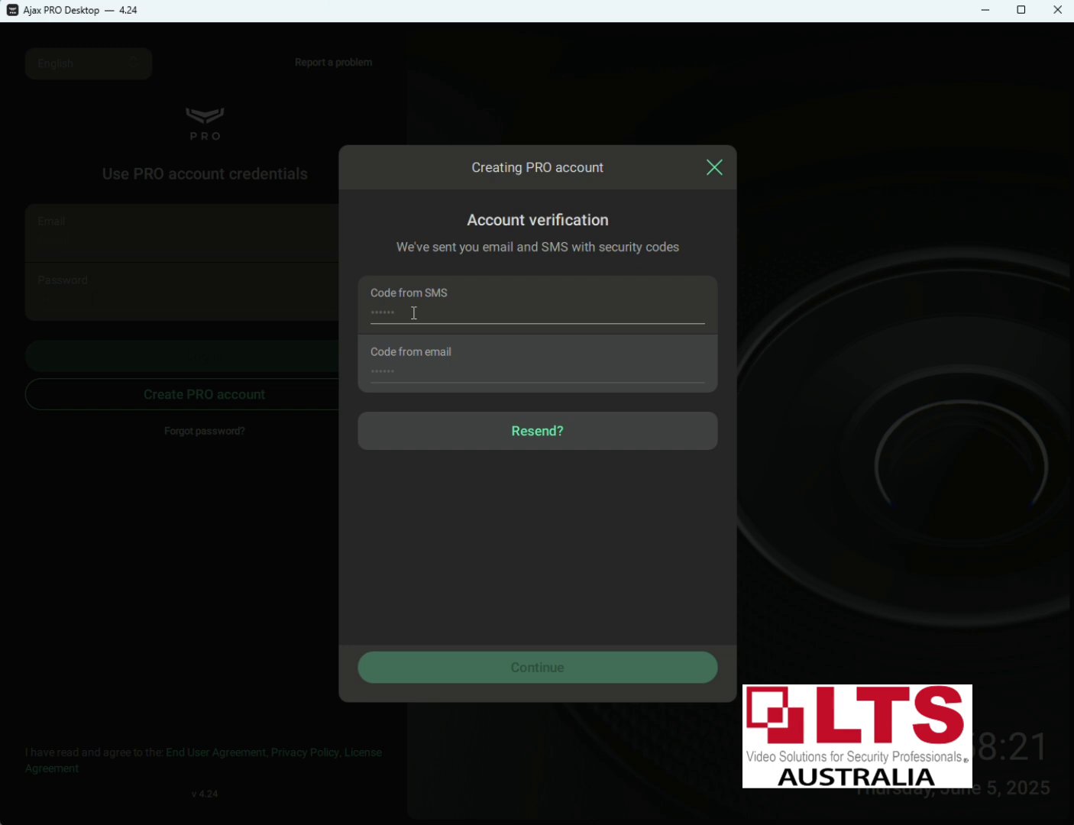
click(432, 367)
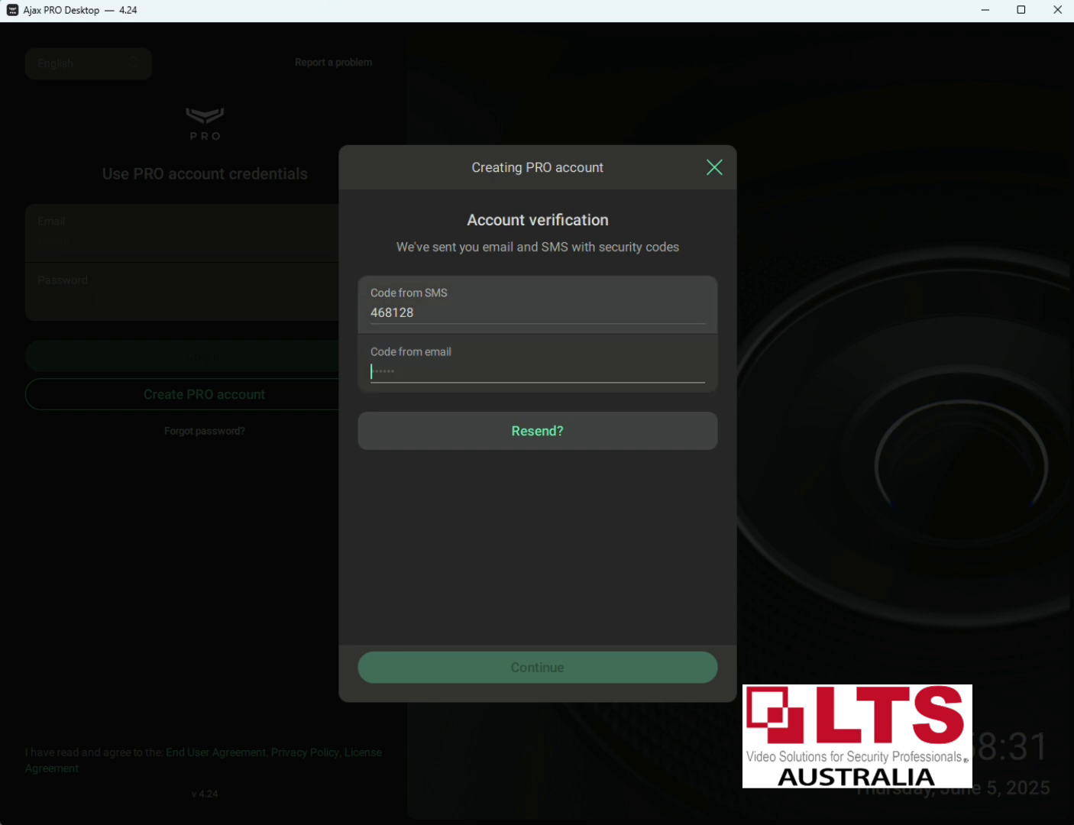
key(alt+Tab)
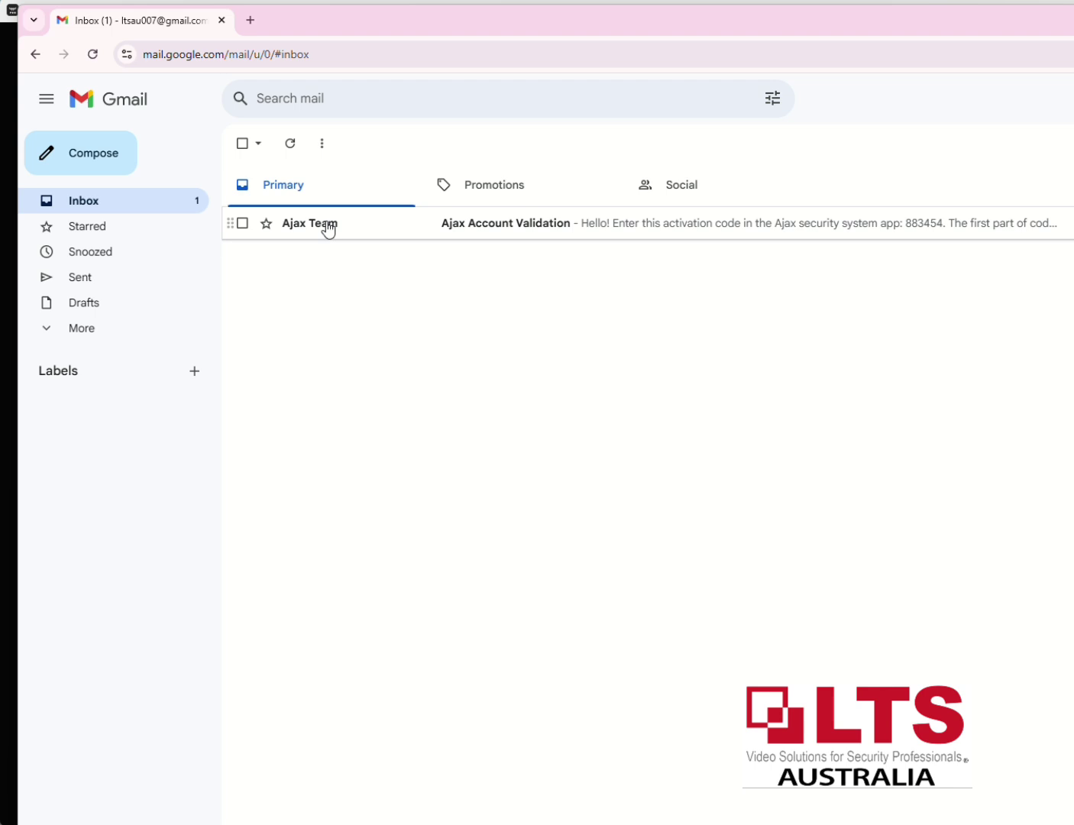
- Open the Ajax Account Validation email in Gmail and copy its activation code
click(326, 227)
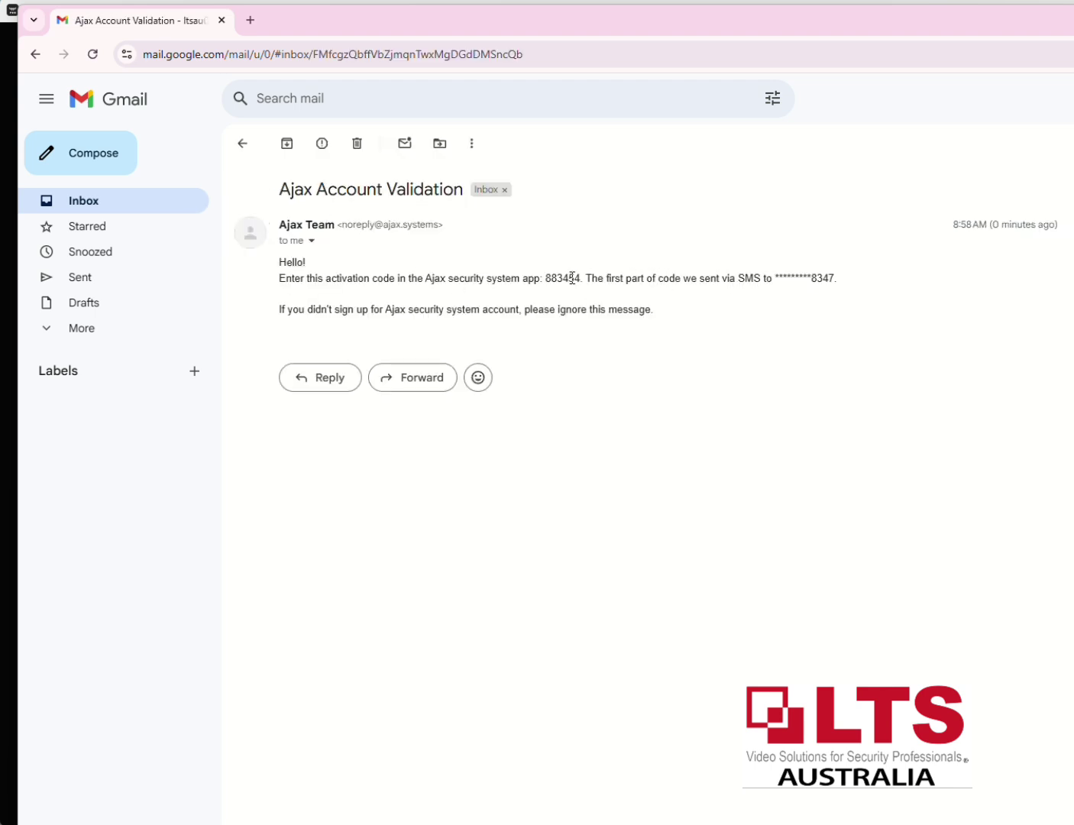
drag(577, 281, 550, 284)
key(ctrl+c)
key(alt+Tab)
- Paste the e-mail code, confirm verification, and bring up the profile options
click(450, 363)
key(ctrl+v)
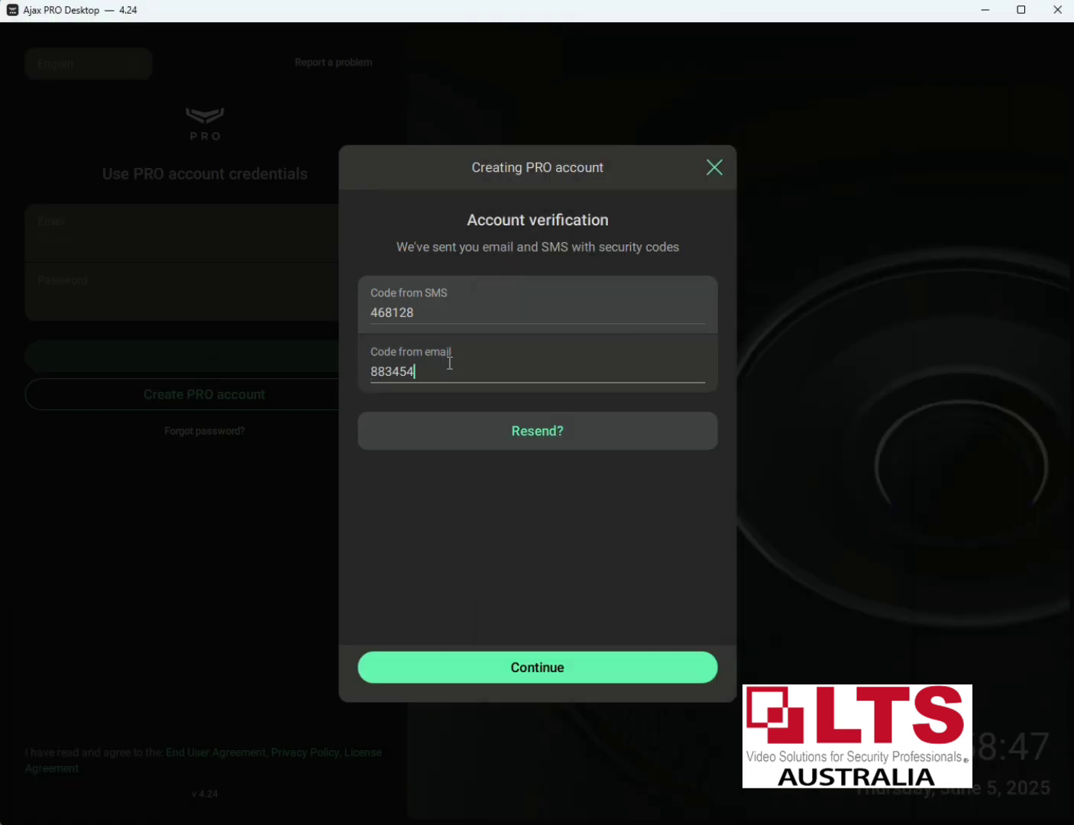
click(522, 671)
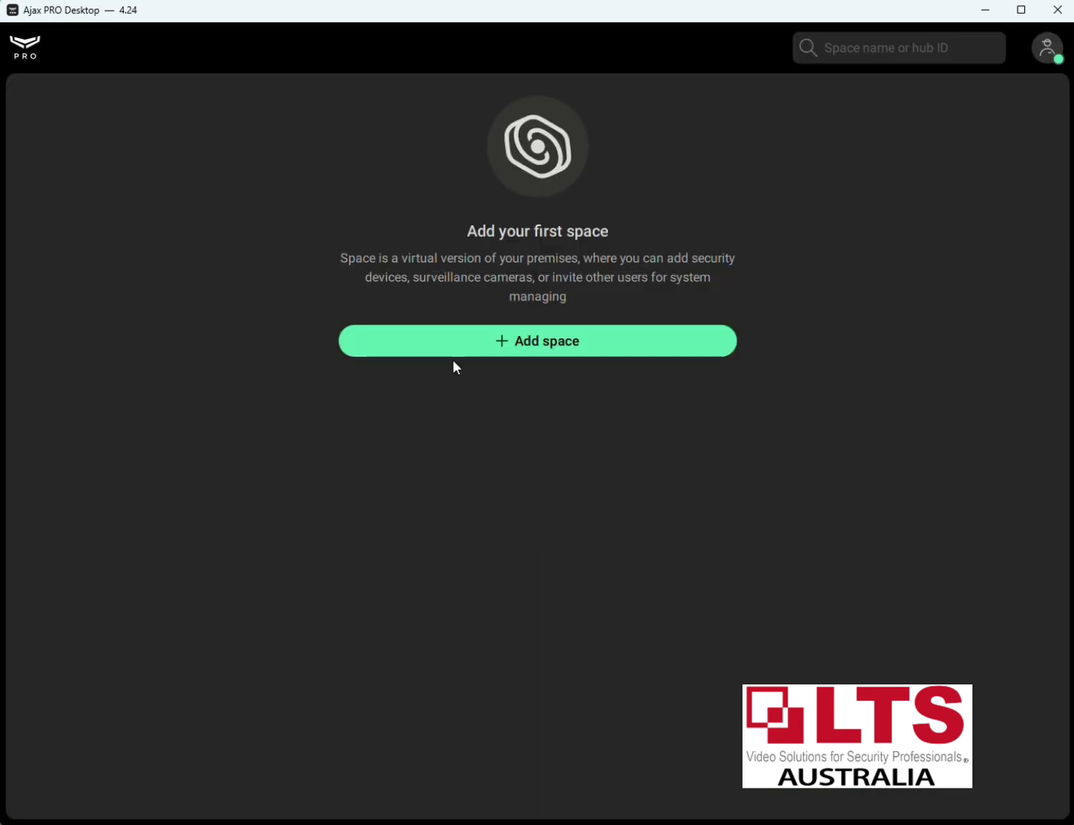
click(1048, 56)
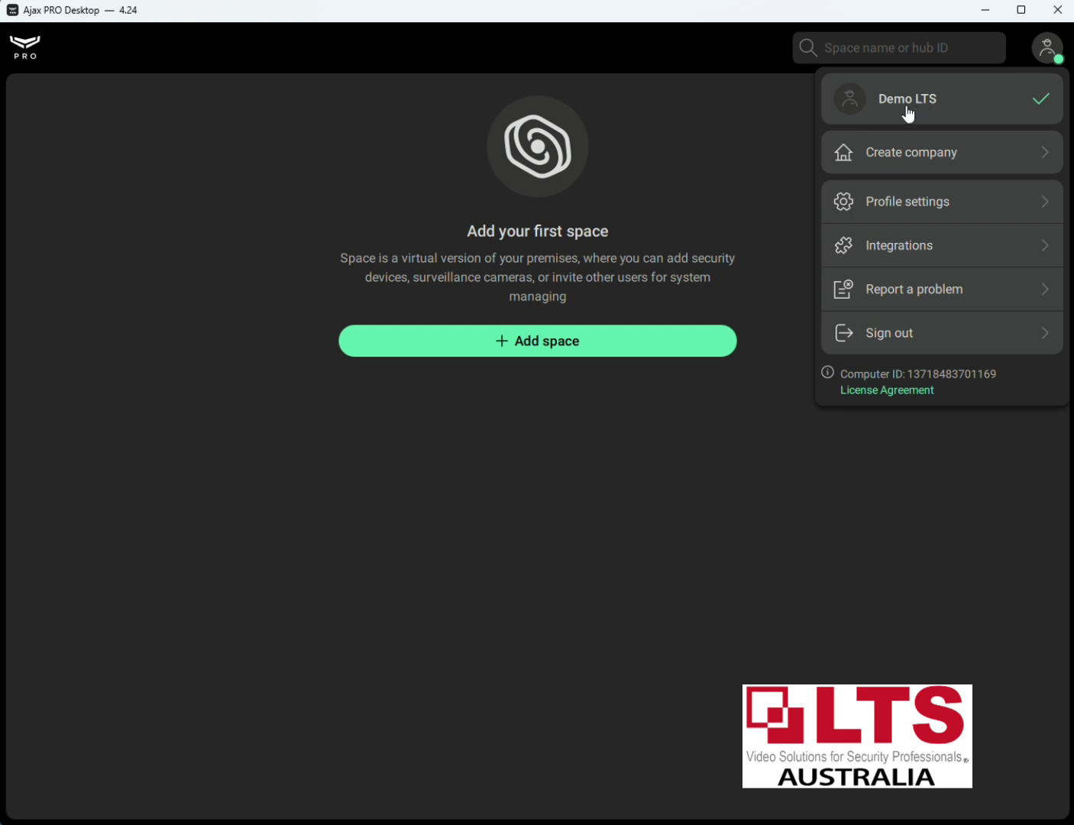
- Create a company account named 'Demo Test LTS' with Australia as country of service
click(897, 158)
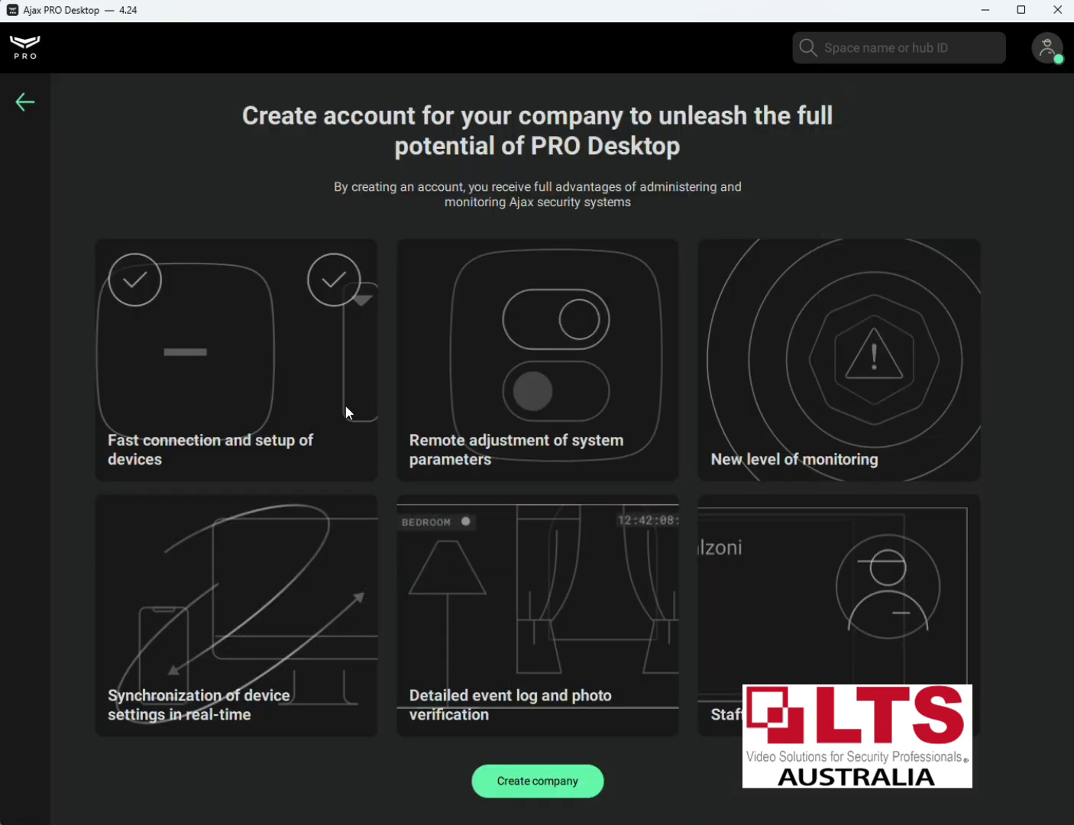
click(542, 782)
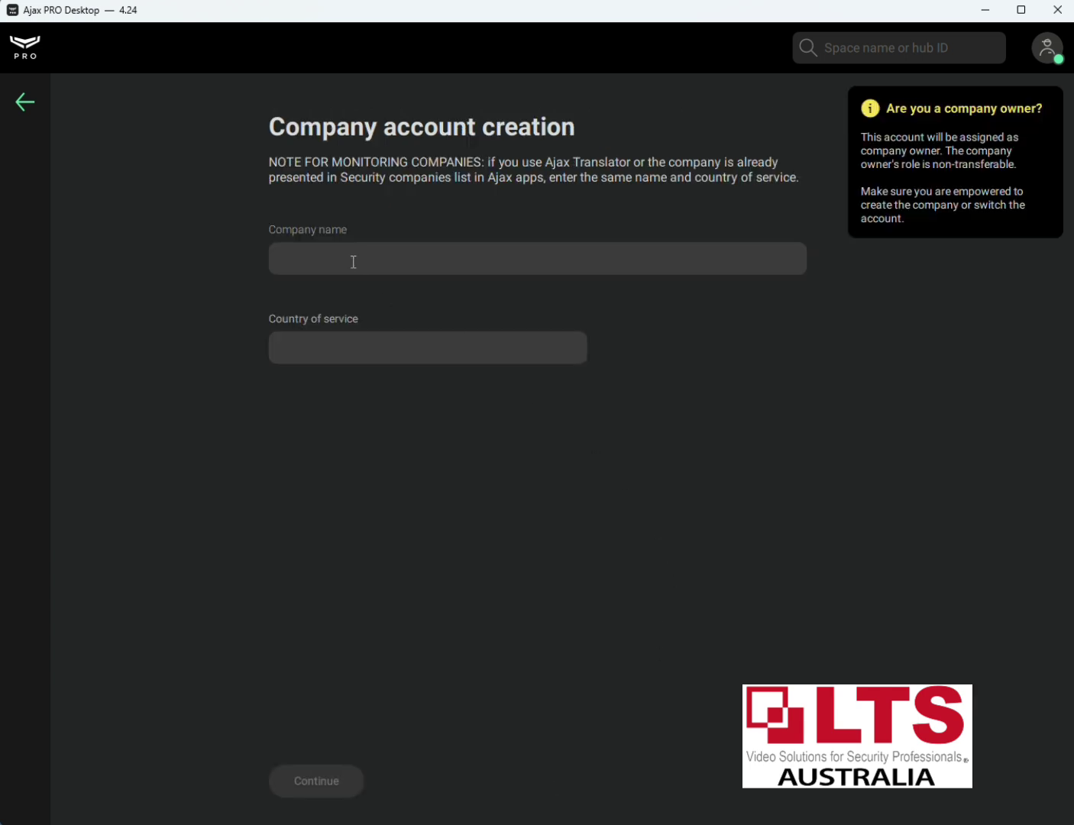
click(354, 261)
text(Demo Test LTS S)
key(BackSpace)
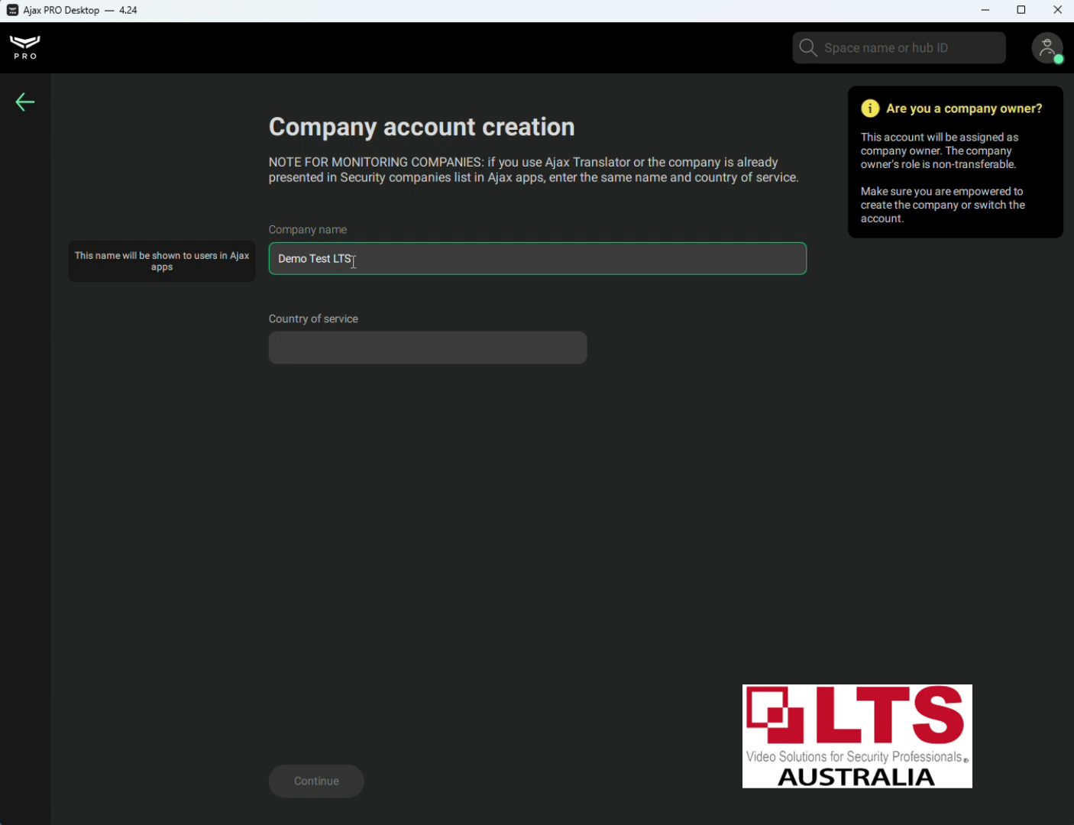
key(Tab)
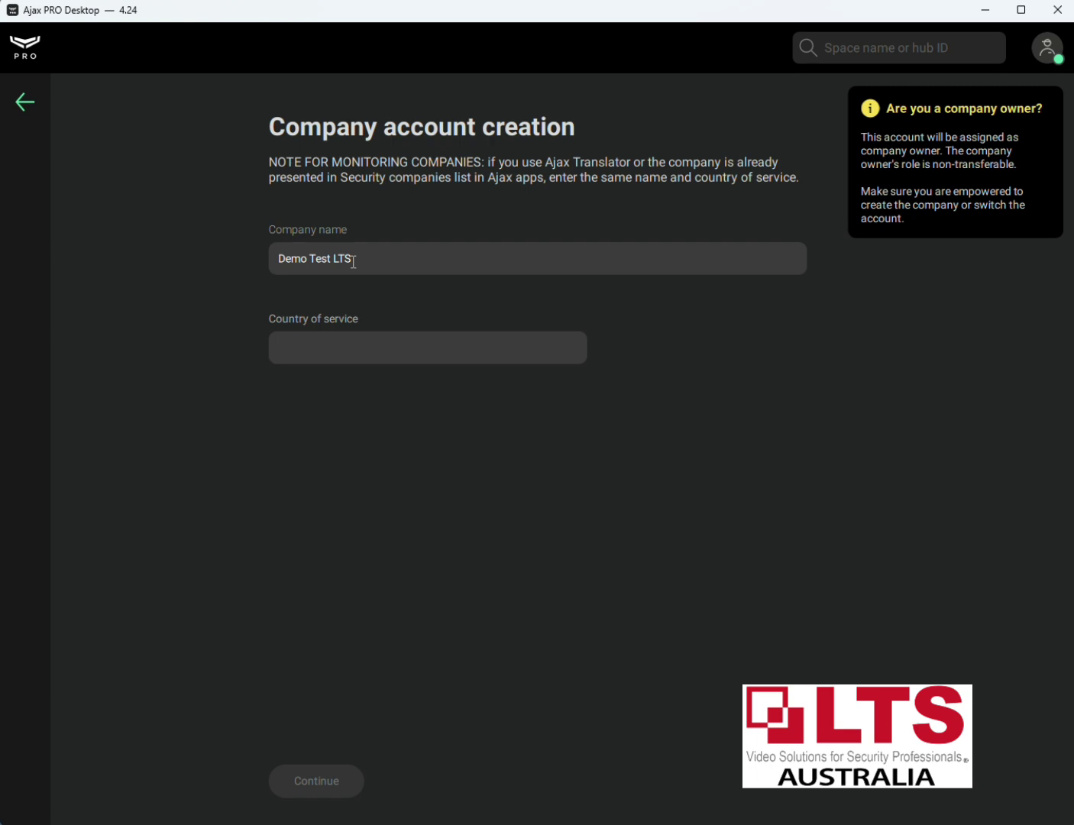
click(352, 348)
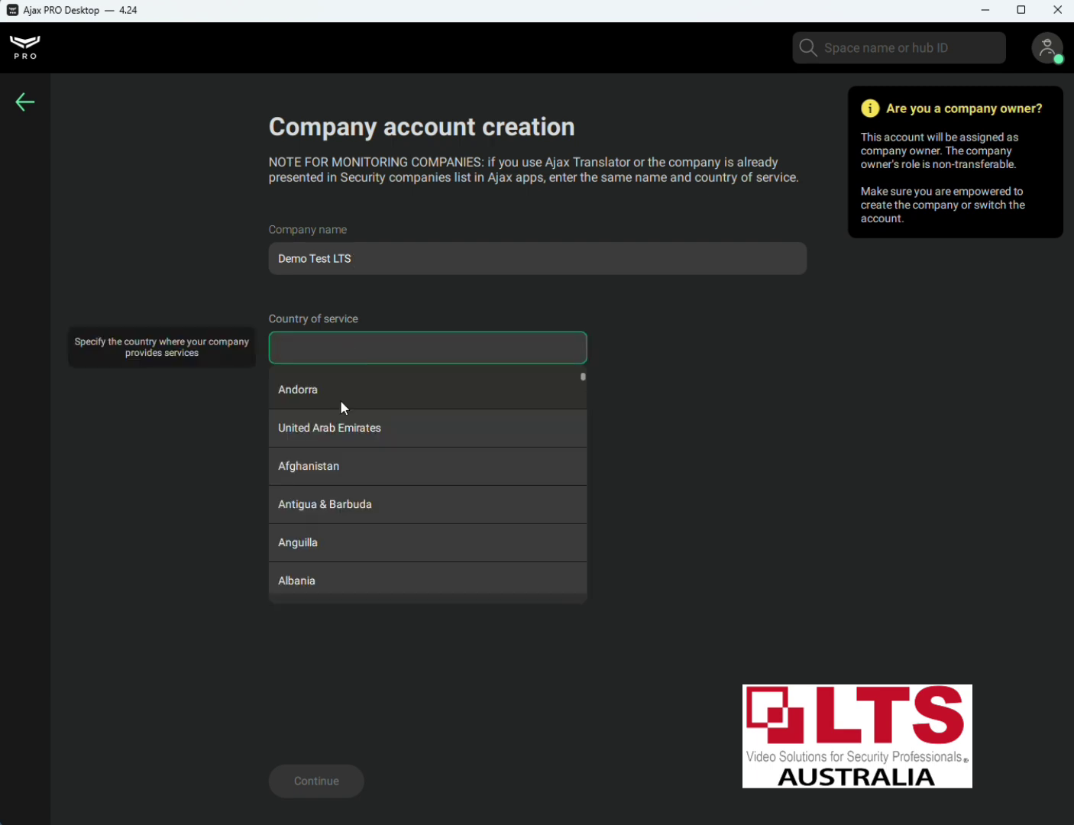
scroll(341, 438, down, 2)
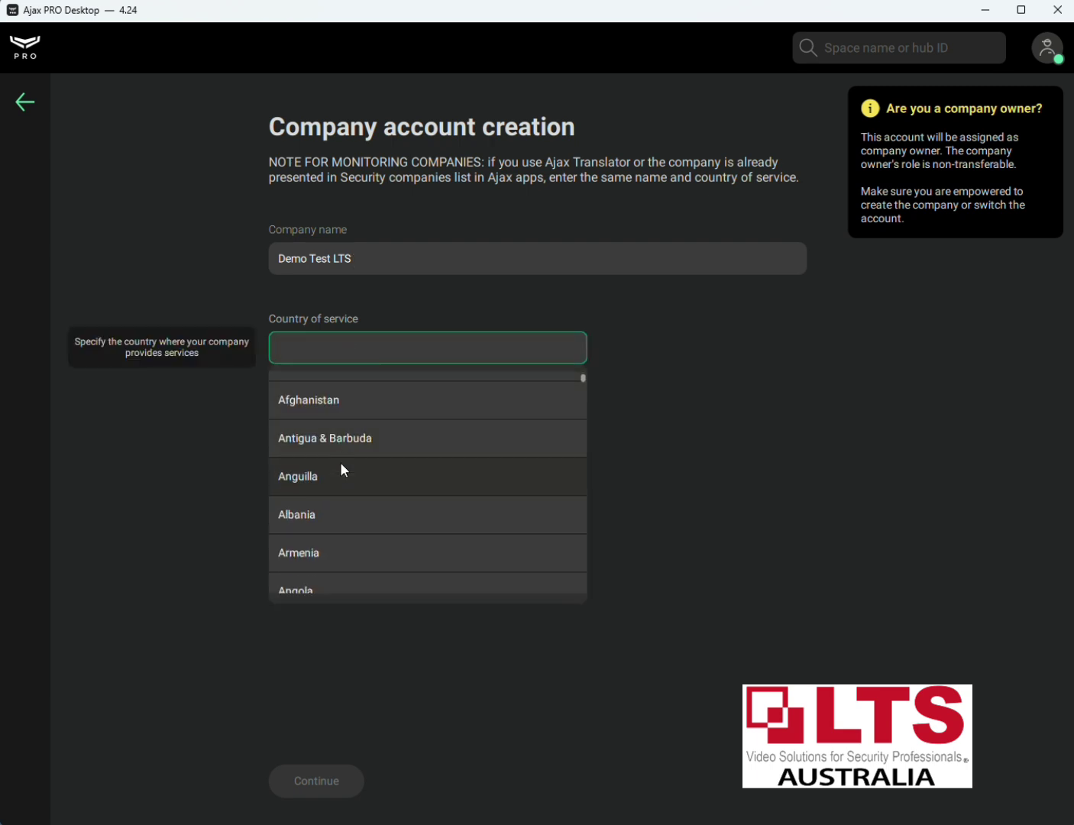
scroll(339, 462, down, 2)
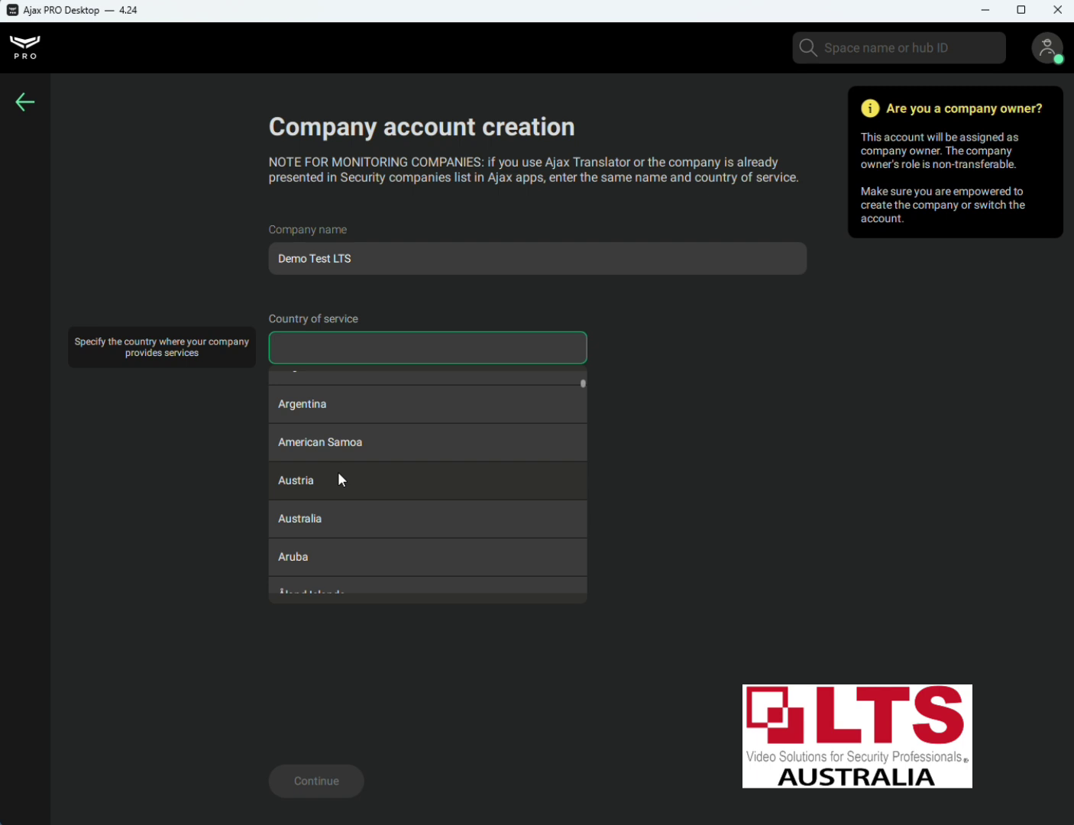
click(330, 518)
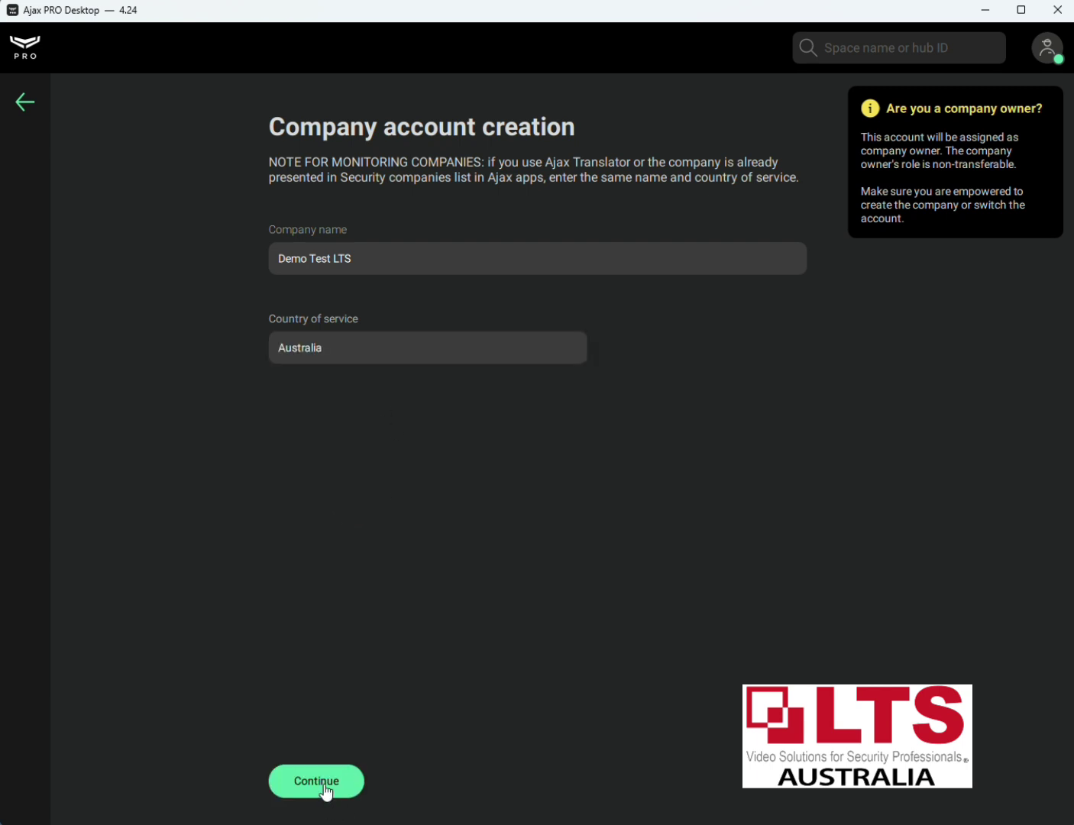
- Select the Installation and maintenance service for the company
click(325, 787)
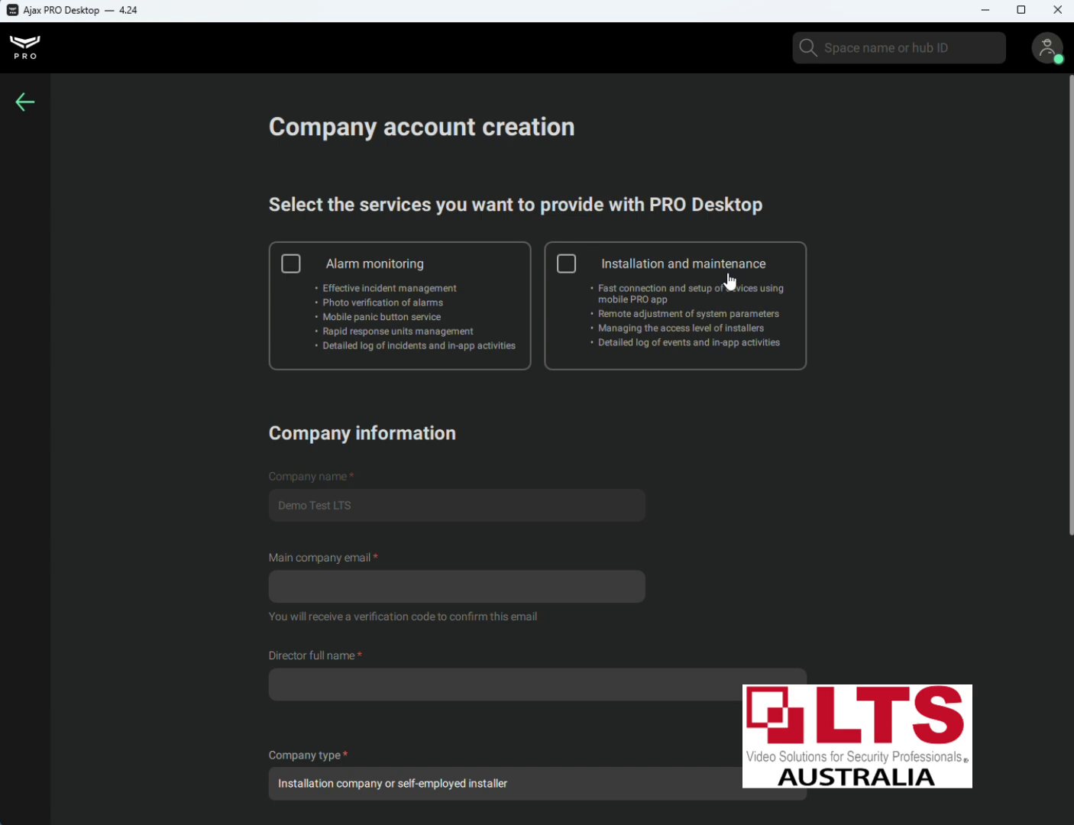
click(566, 272)
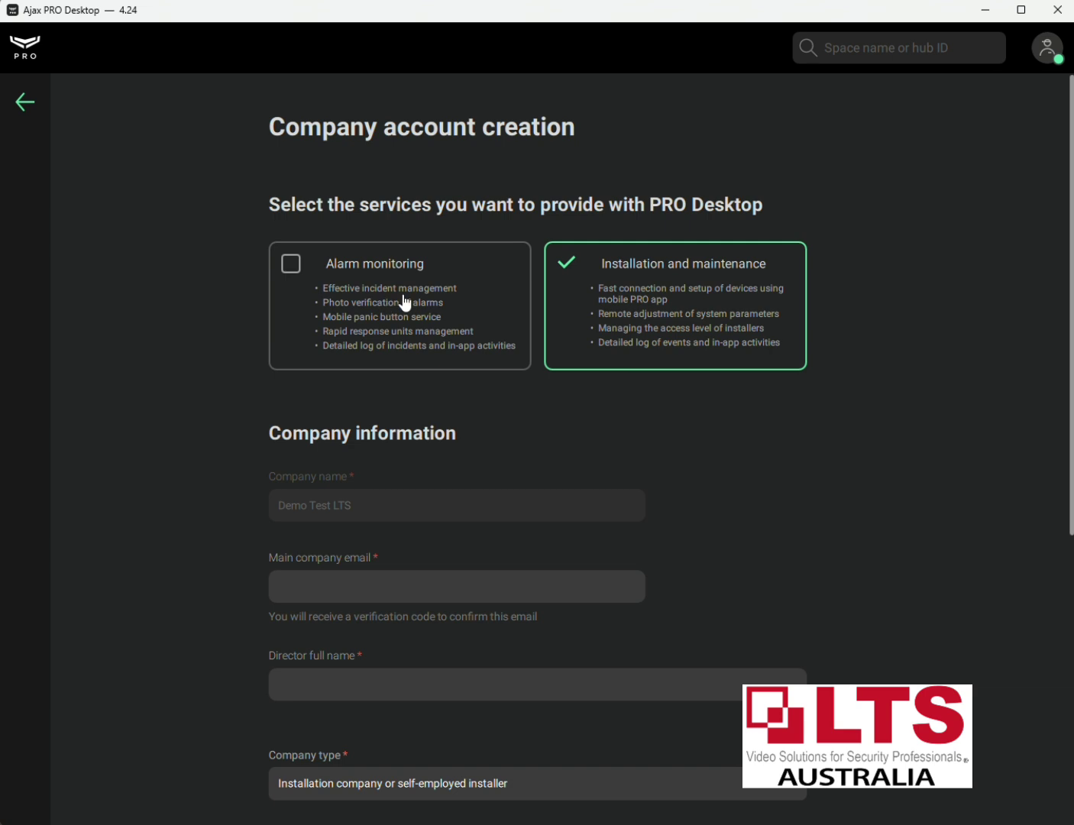
scroll(383, 368, down, 2)
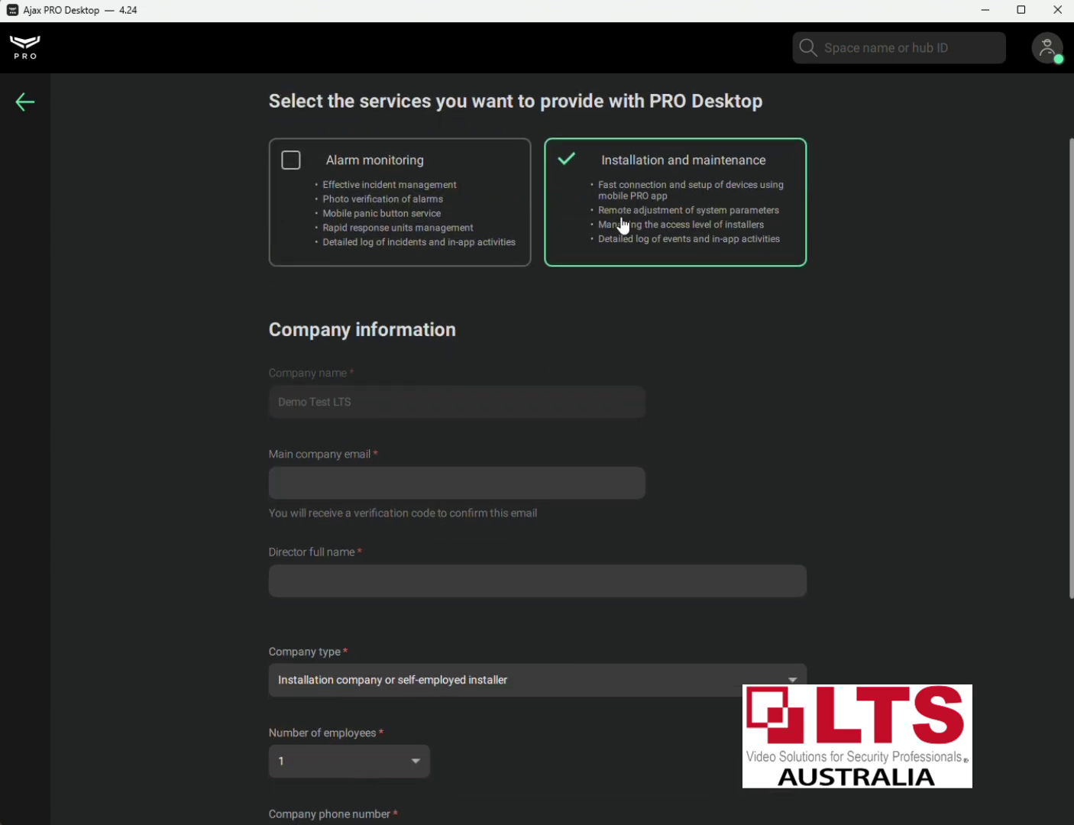
scroll(328, 422, down, 2)
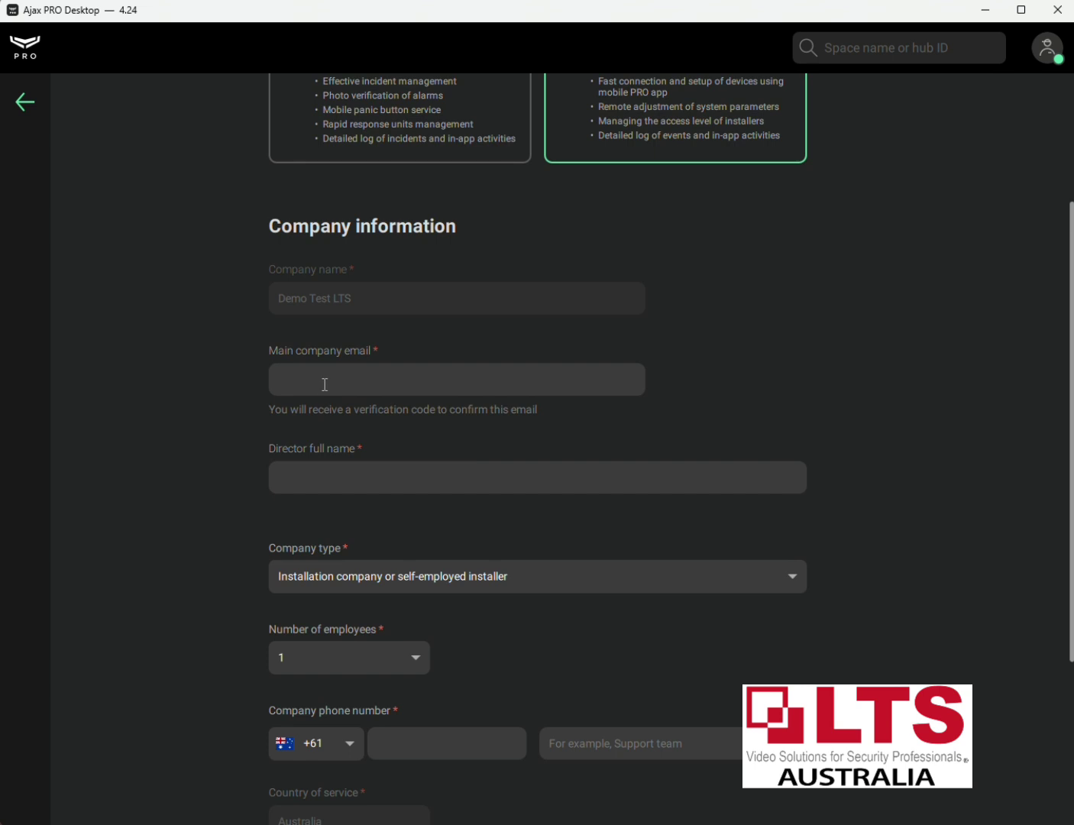
- Paste the main company email and enter the director's full name
click(403, 383)
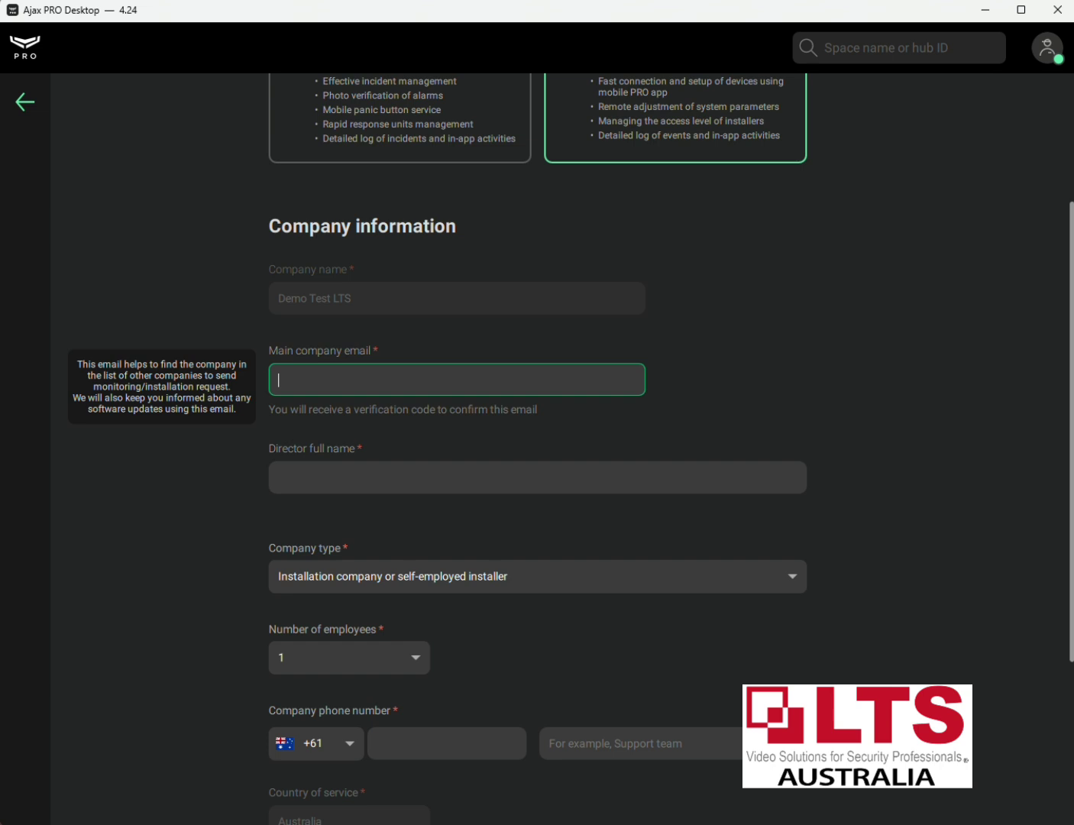
key(alt+Tab)
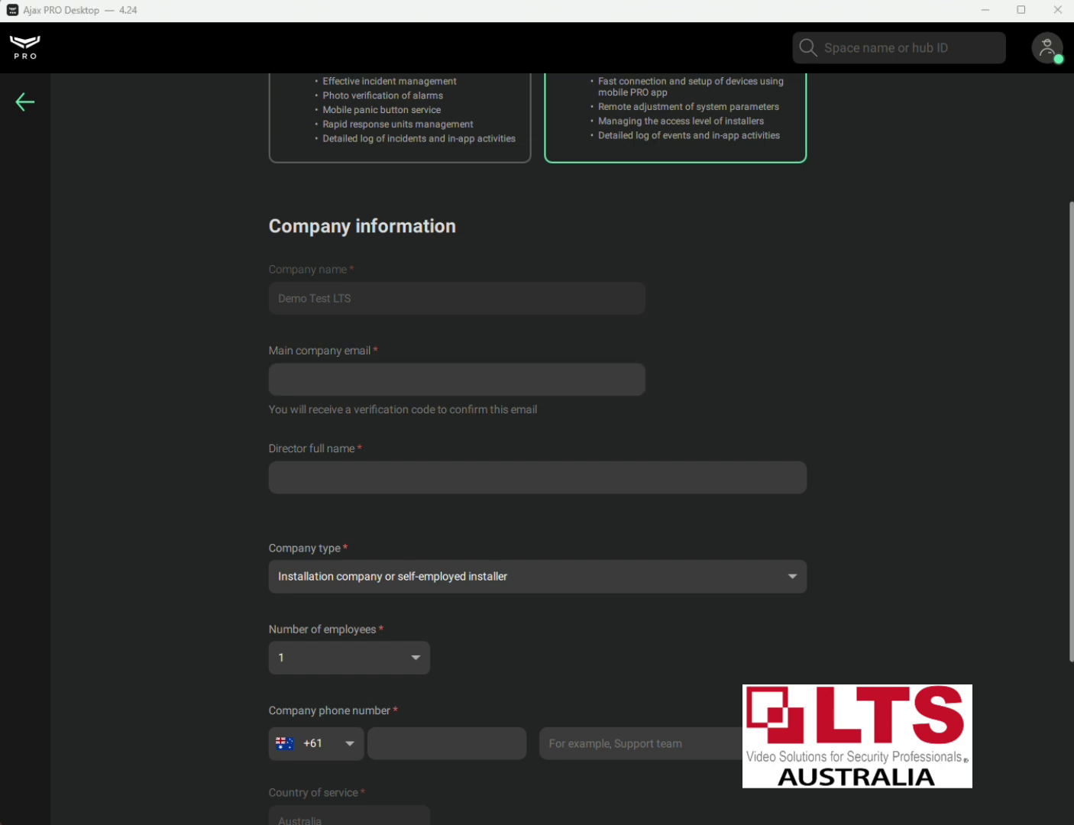
click(387, 381)
key(ctrl+v)
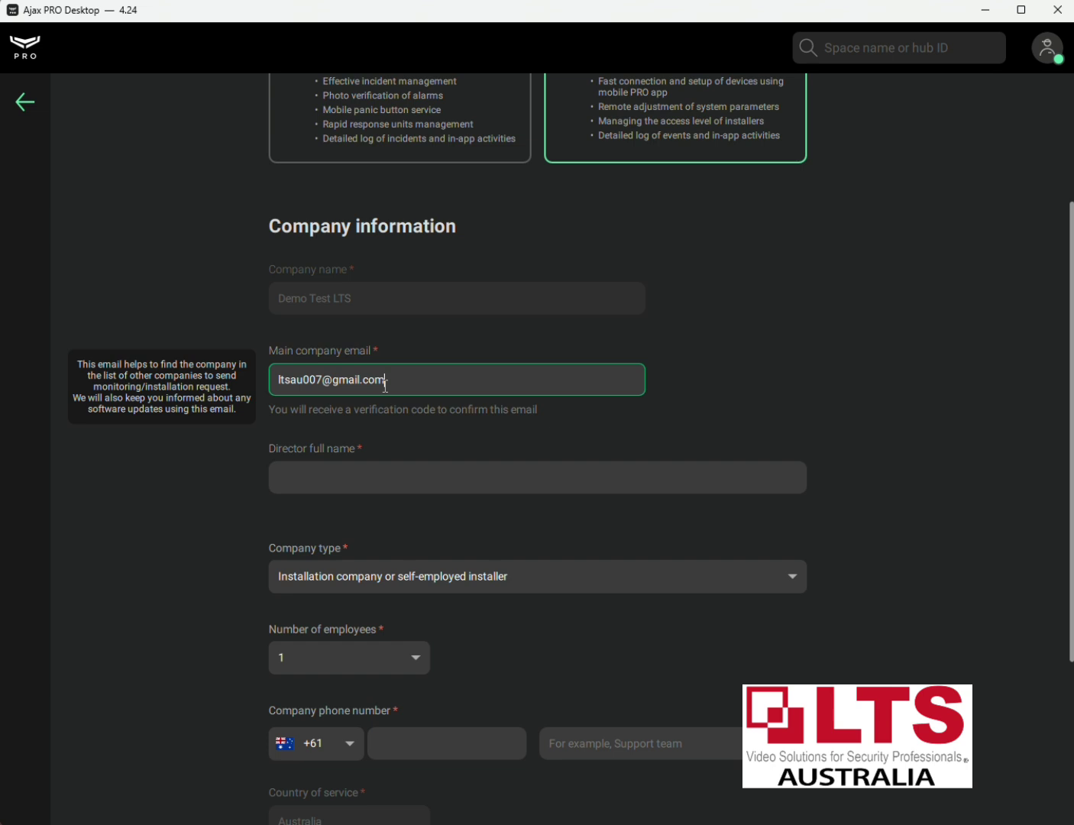
click(352, 490)
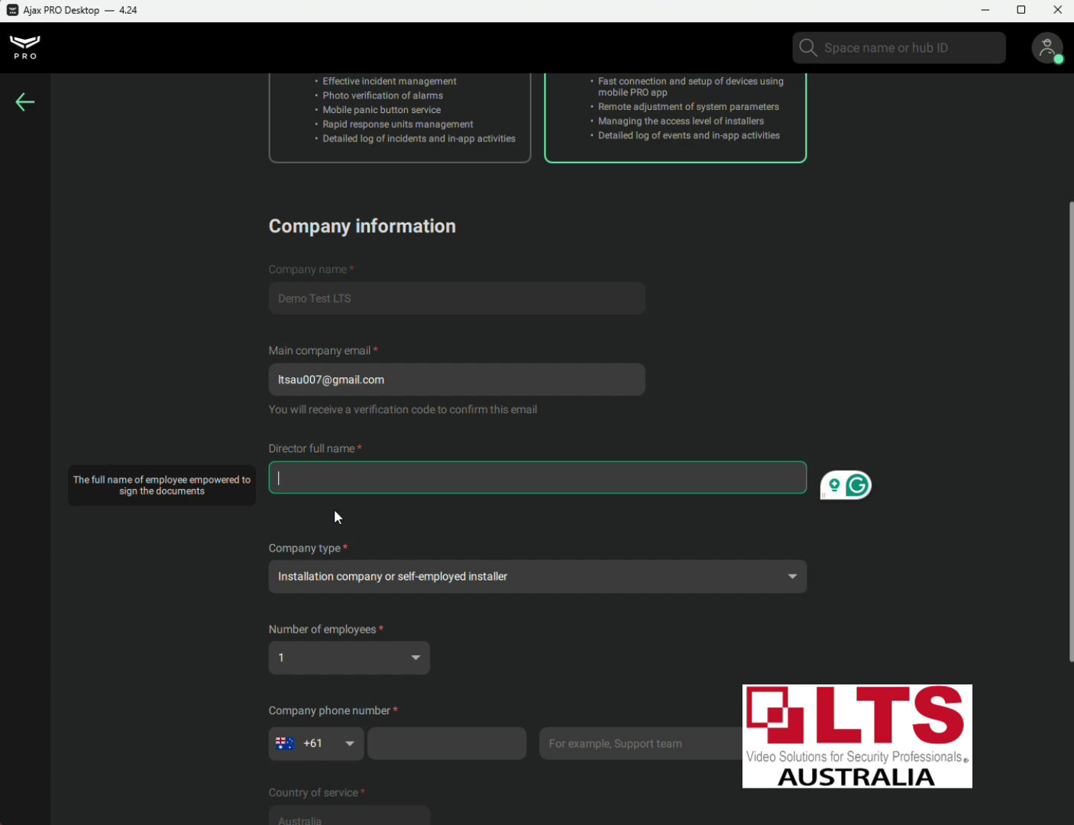
text(Test )
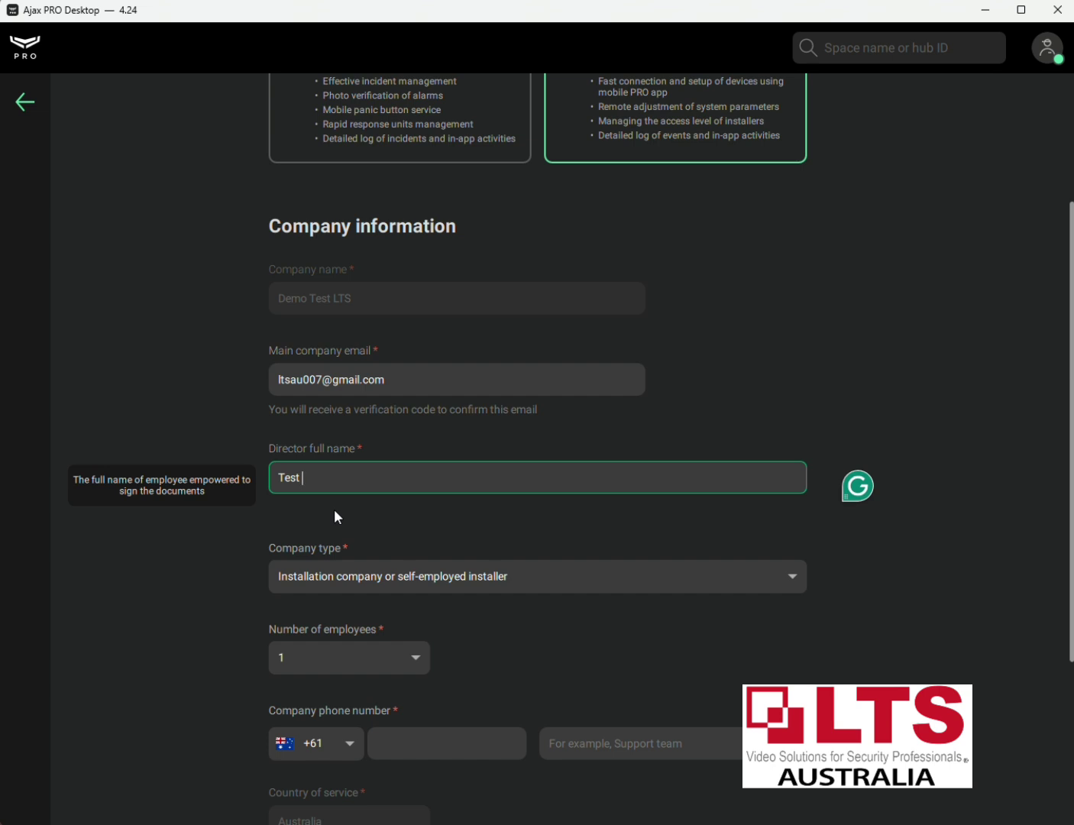
text(Director)
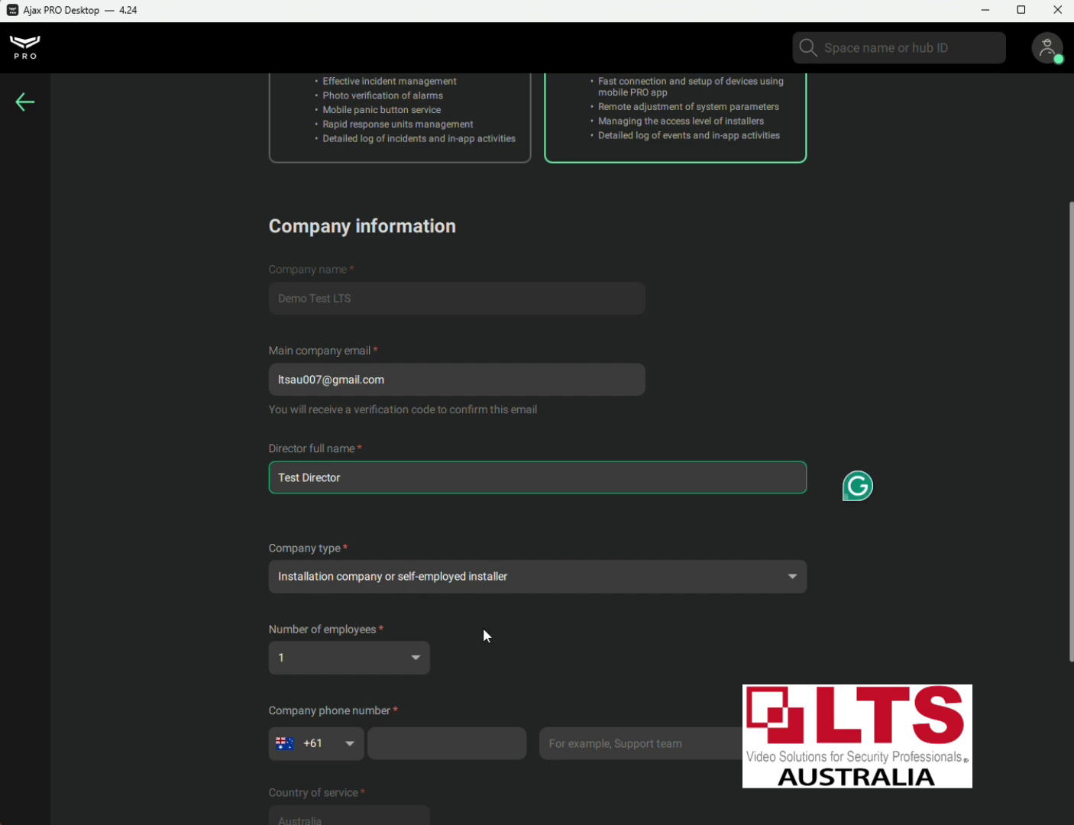
- Add the company phone number and Sydney as region, accept agreements, and create the company
scroll(489, 635, down, 3)
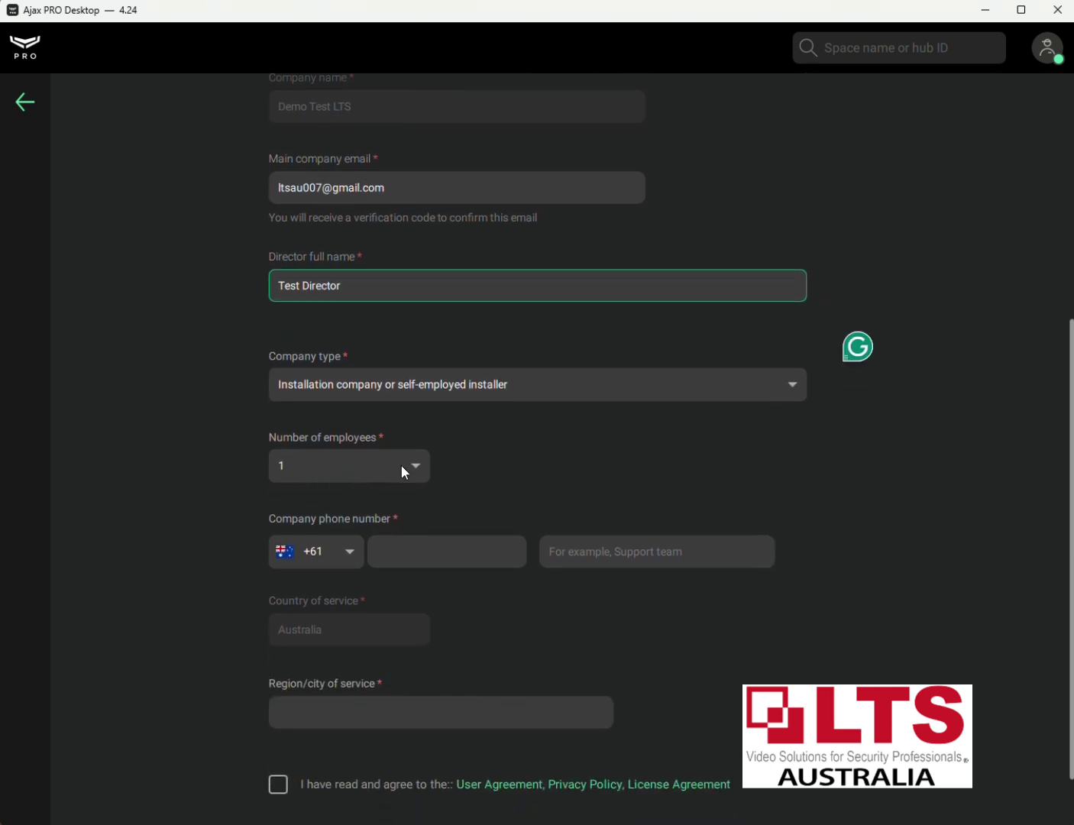
click(416, 551)
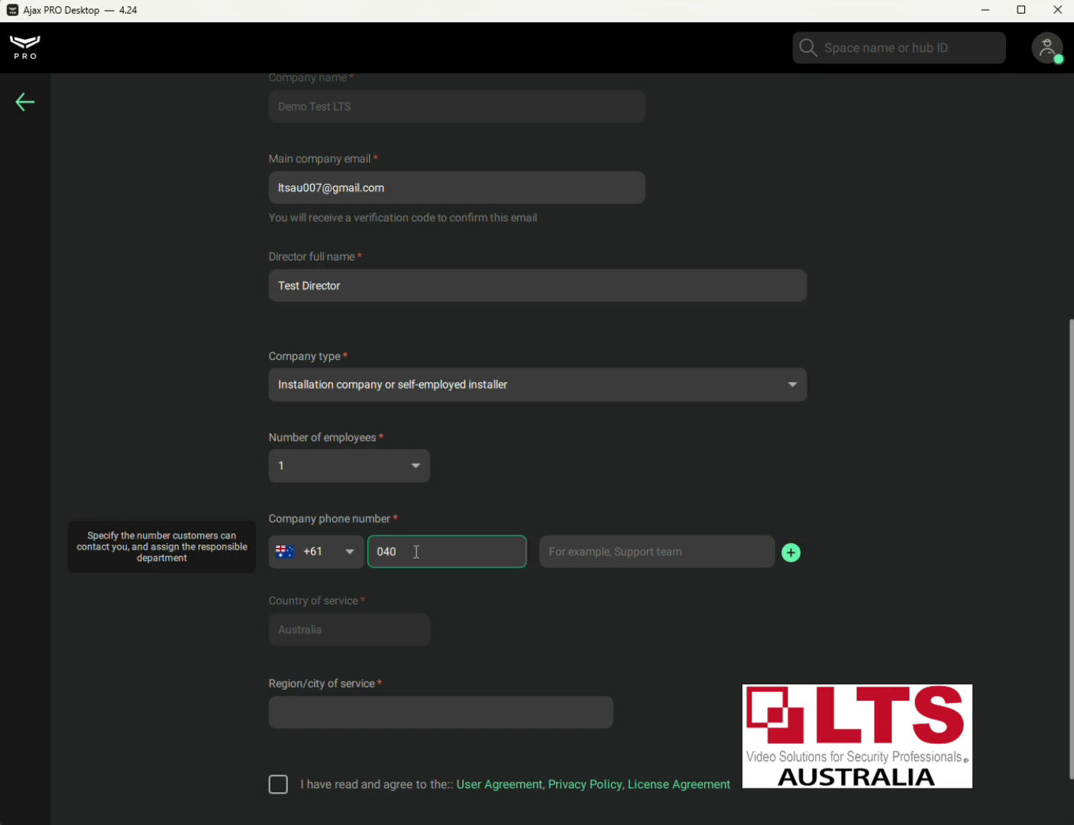
scroll(491, 571, down, 1)
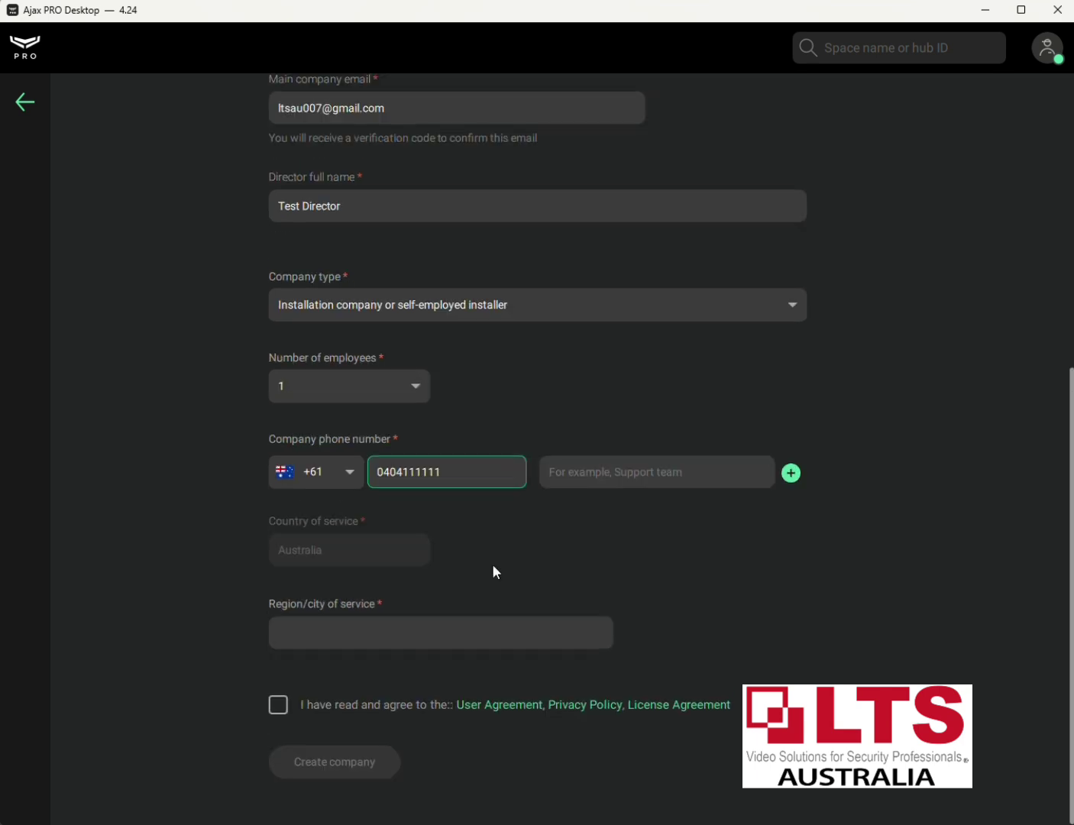
click(341, 634)
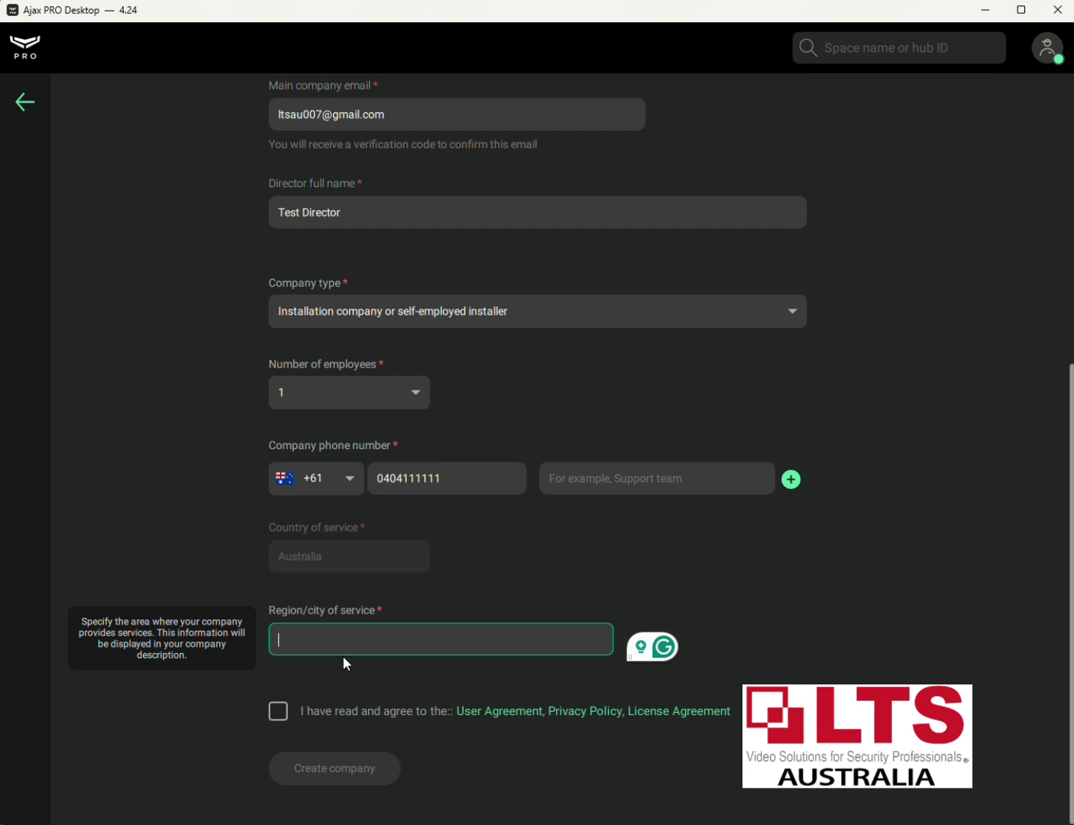
text(Sydney)
click(278, 711)
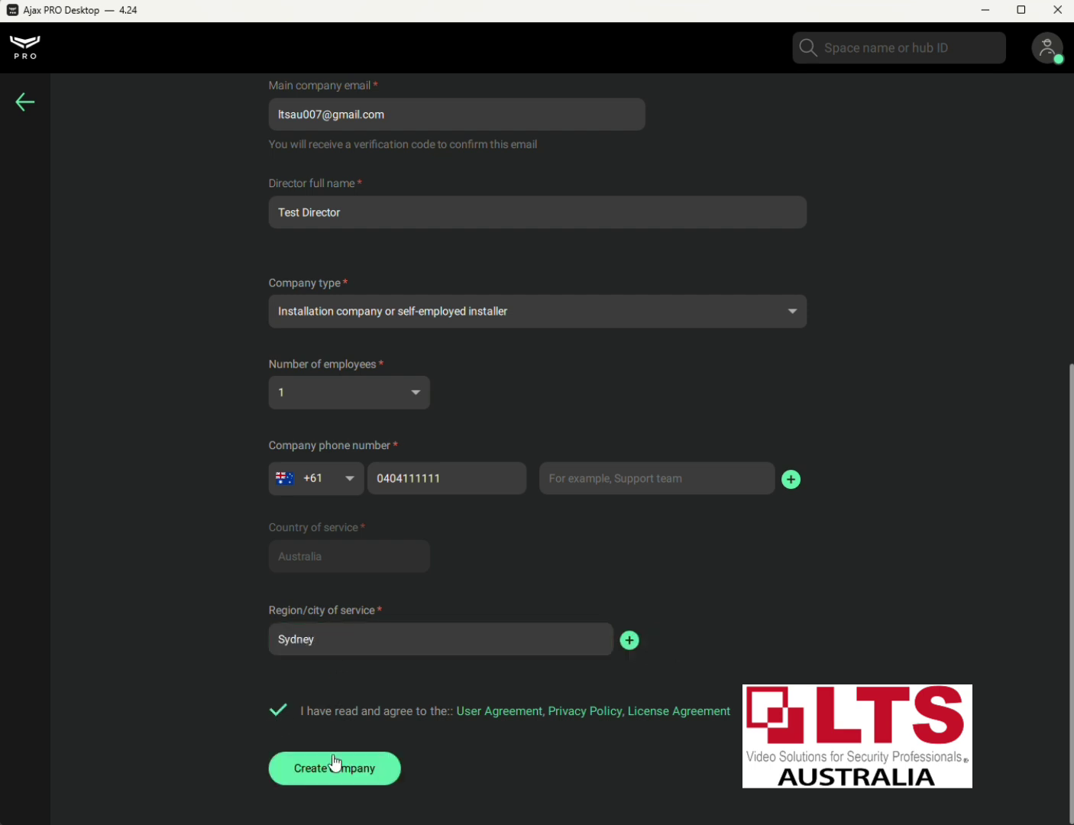
click(334, 772)
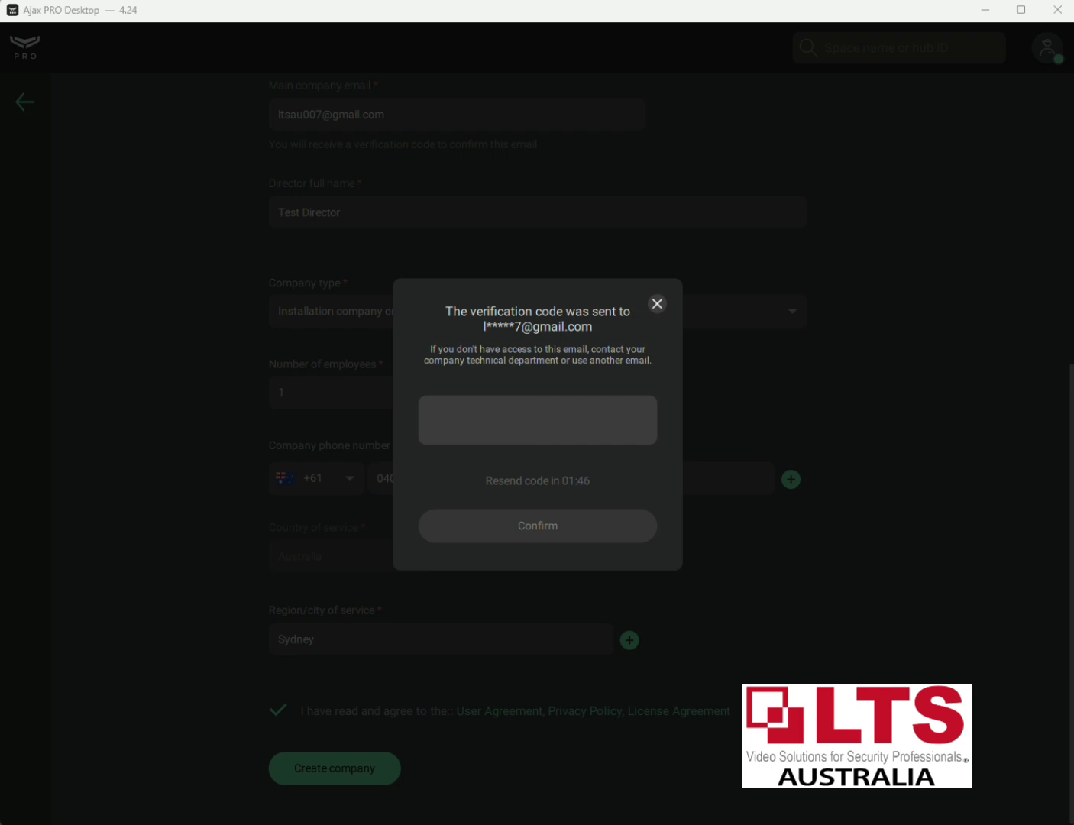
- Paste the emailed verification code into the dialog and confirm it
click(487, 427)
click(518, 535)
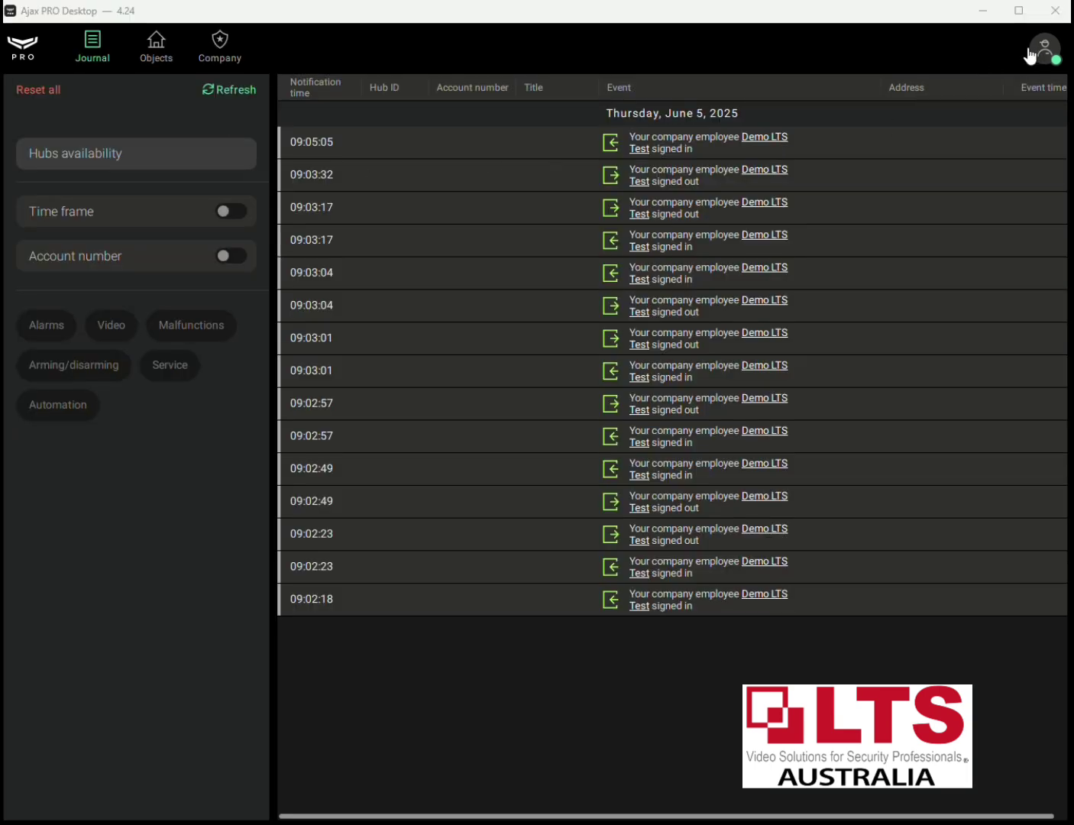
- Browse Objects and Journal, then open the Company General info for Demo Test LTS
click(152, 53)
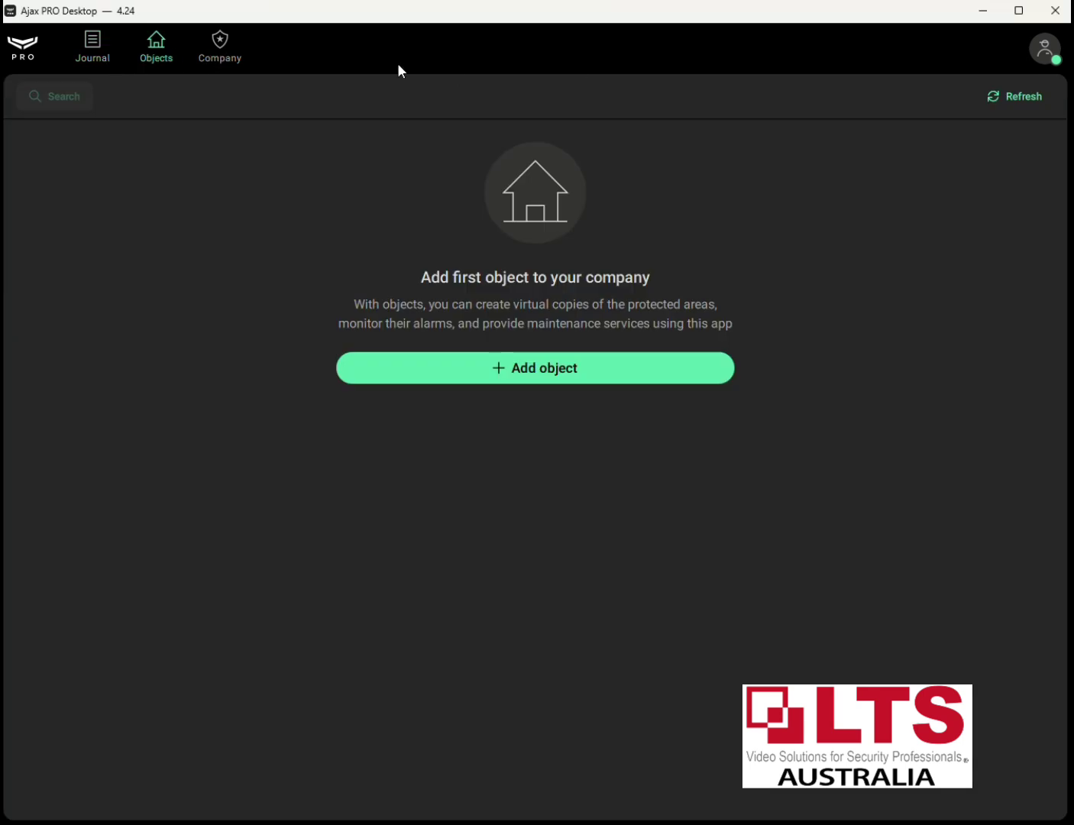
click(93, 47)
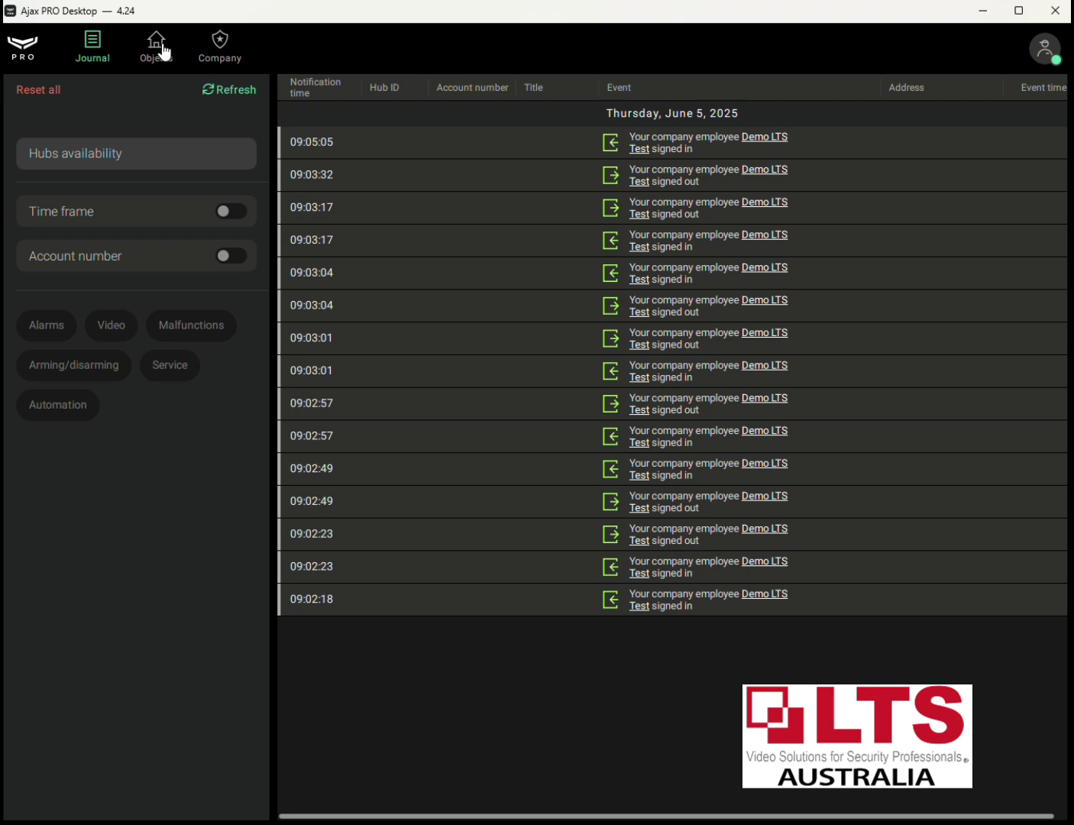
click(157, 52)
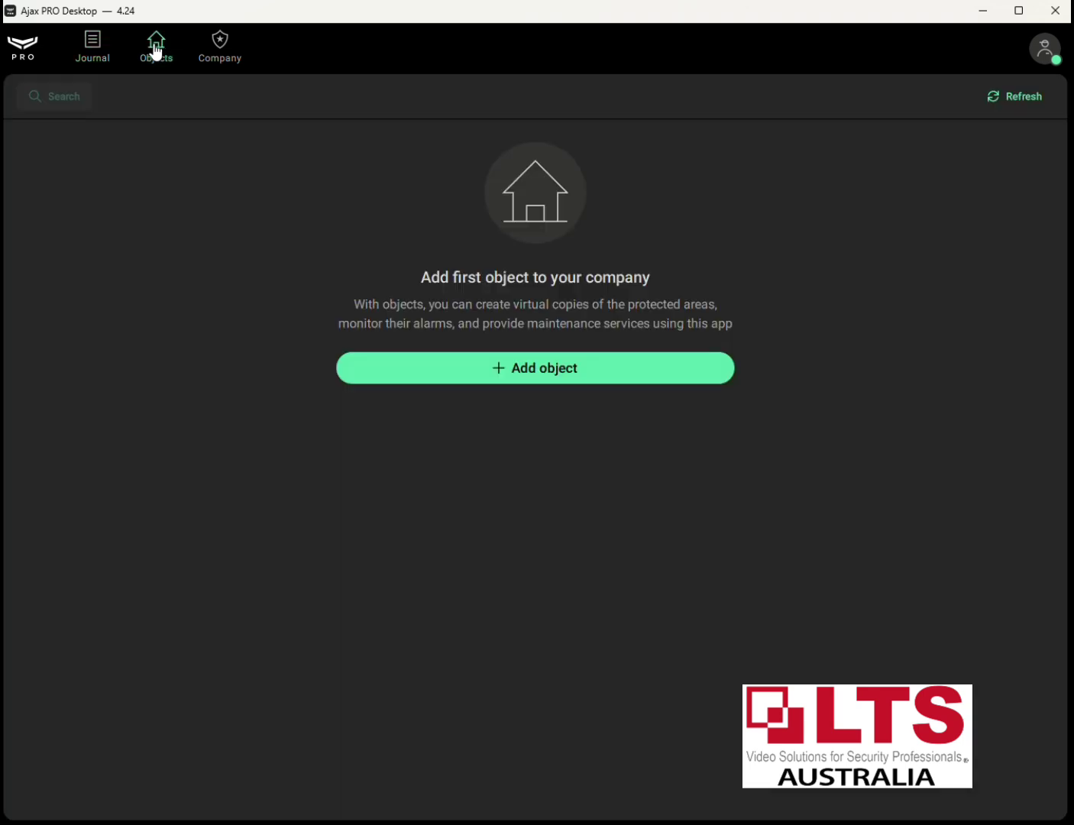
click(96, 48)
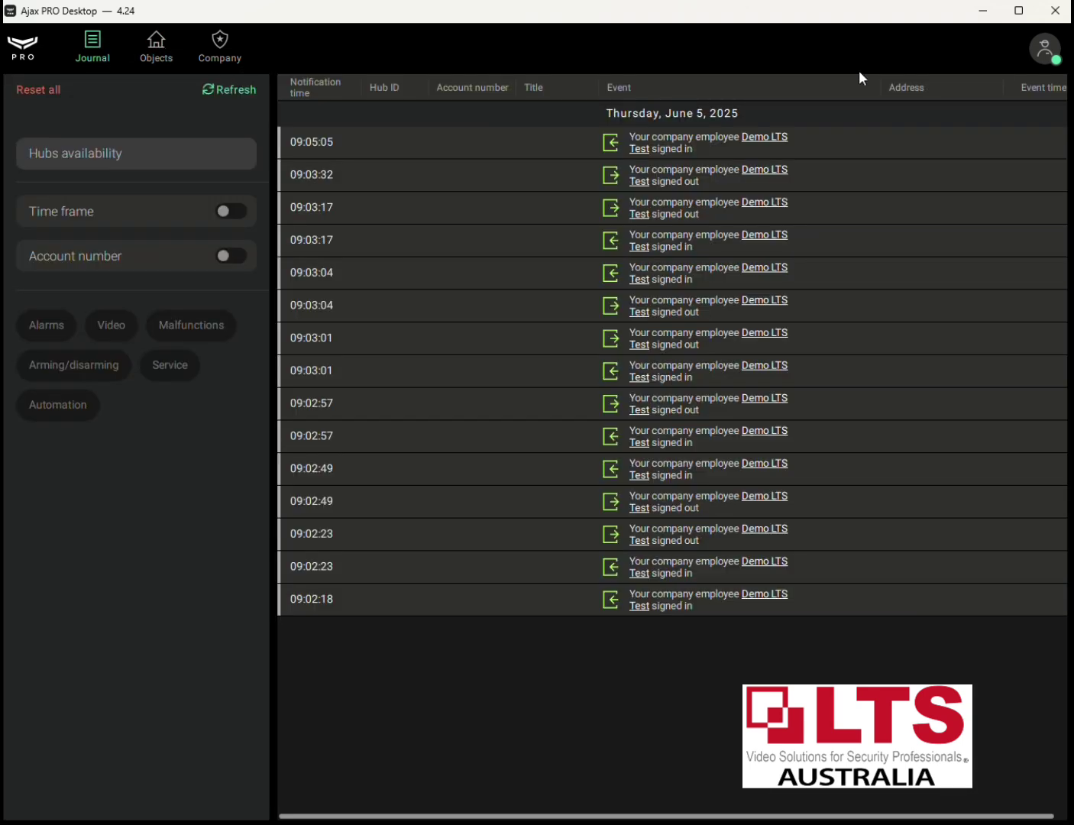
click(1036, 63)
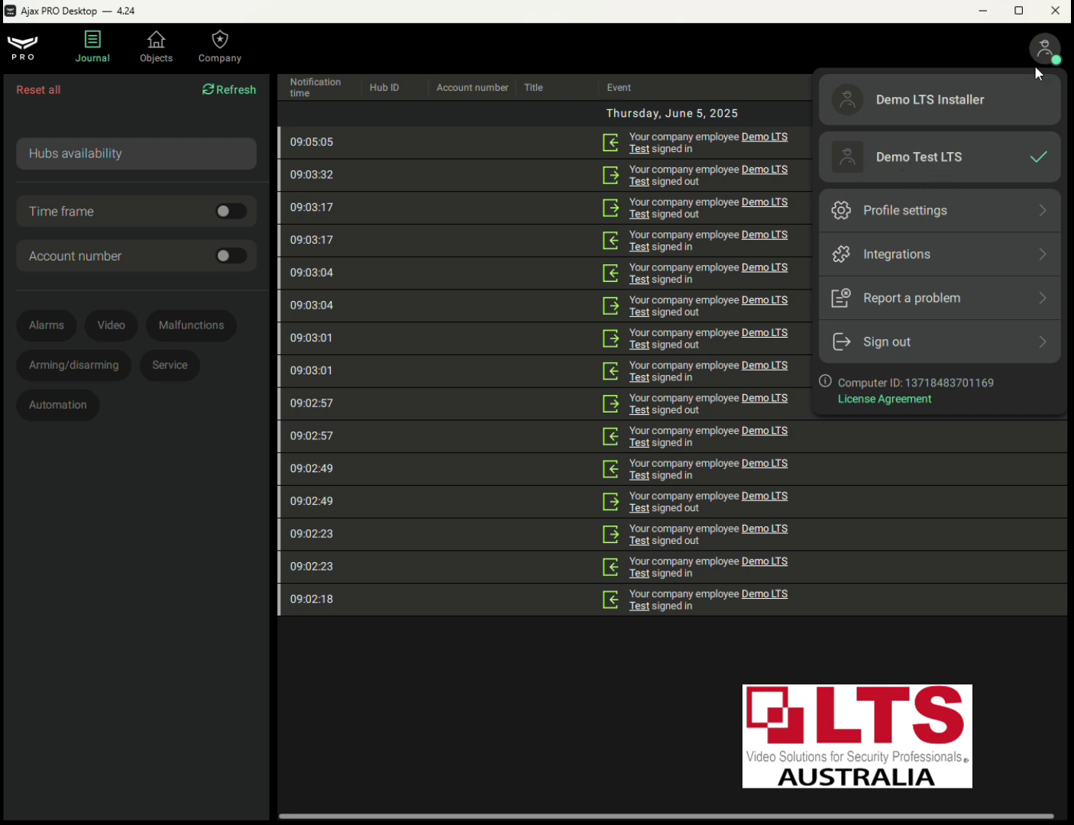
click(1035, 64)
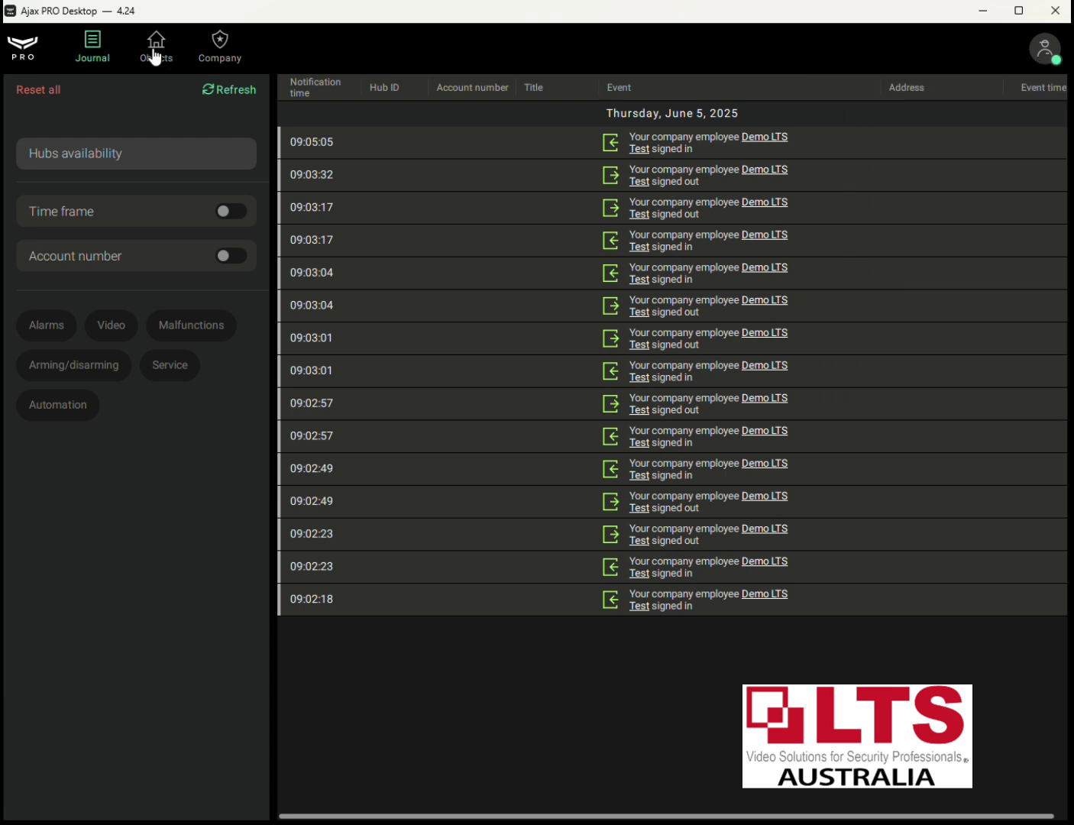
click(155, 56)
click(214, 41)
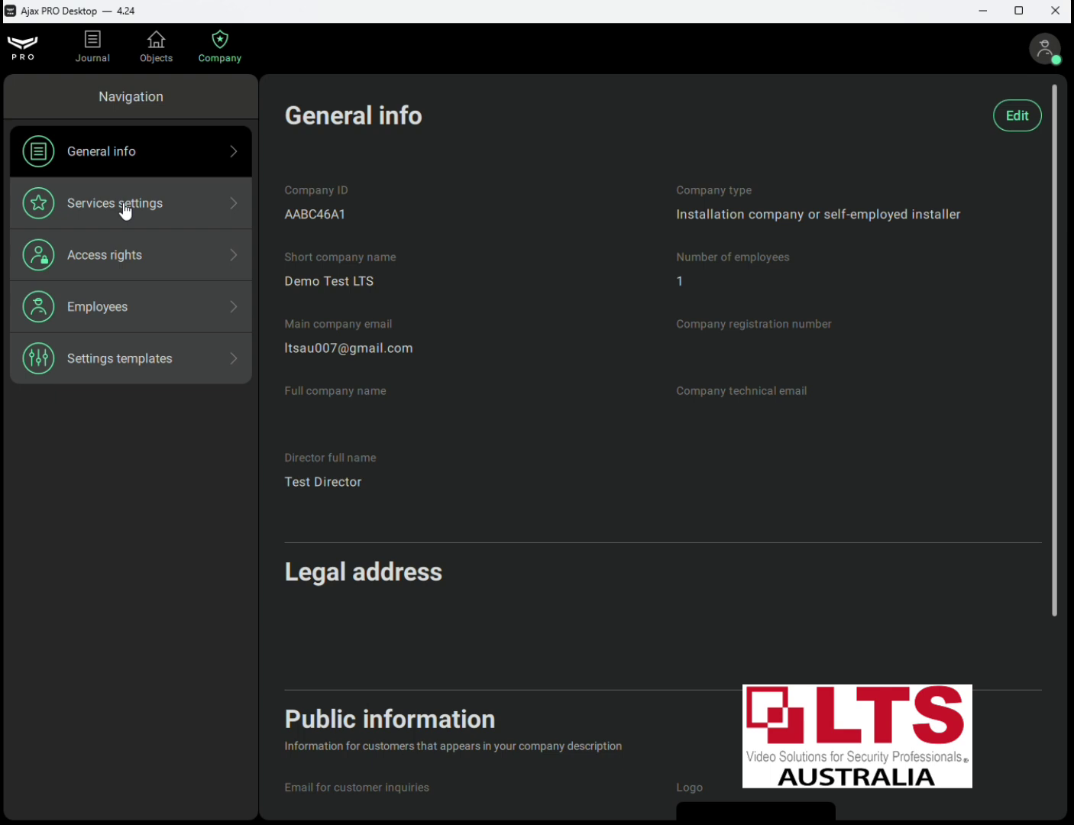
- From the Journal, switch to the Demo LTS Installer account and back to Demo Test LTS
click(100, 50)
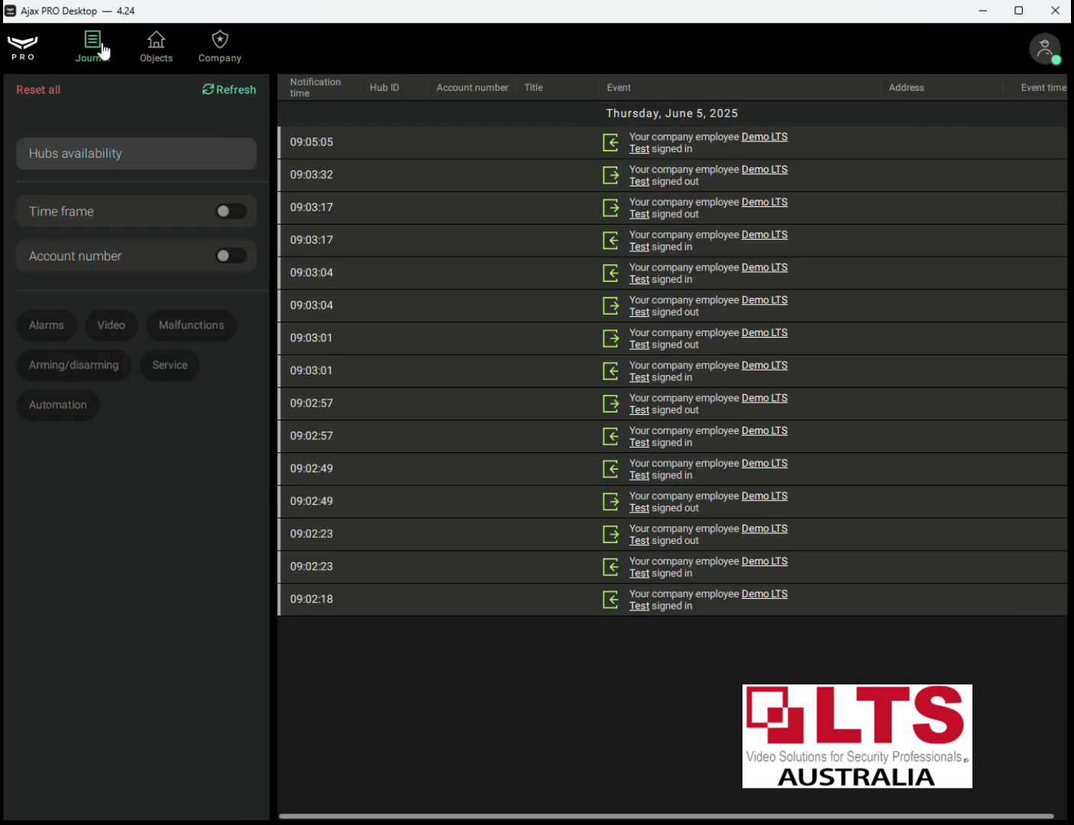
click(1045, 49)
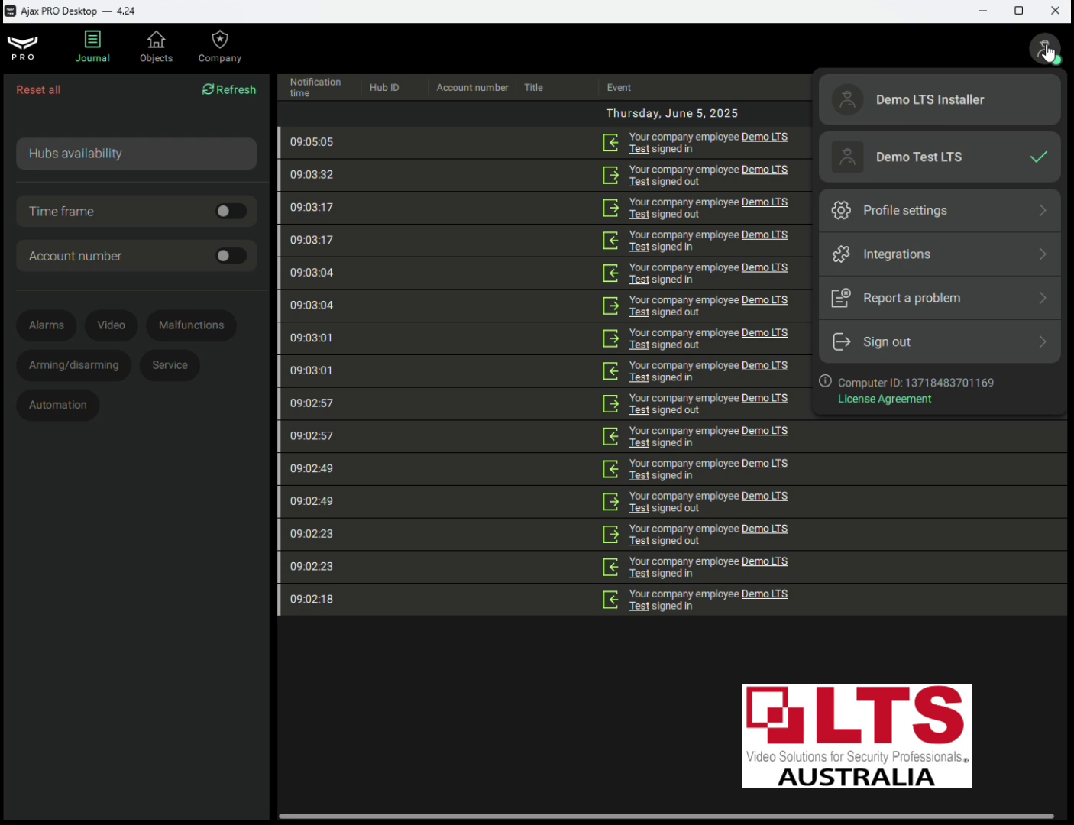
click(932, 108)
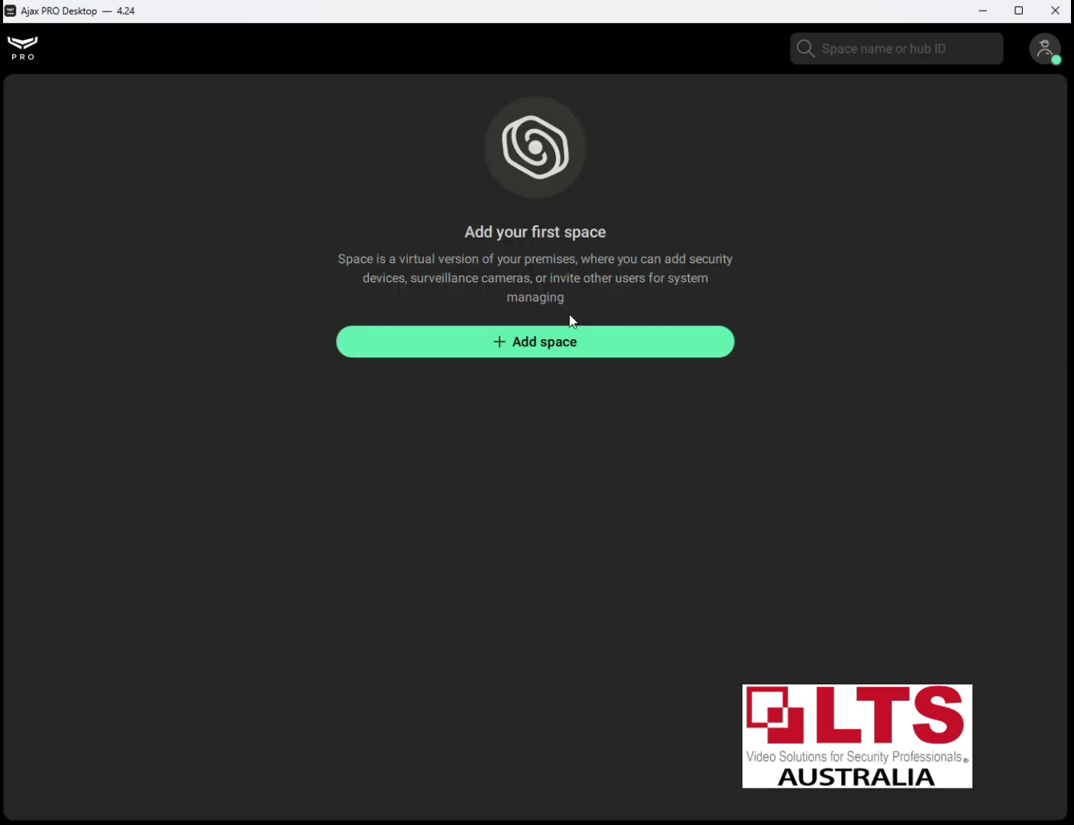
click(508, 343)
click(1050, 36)
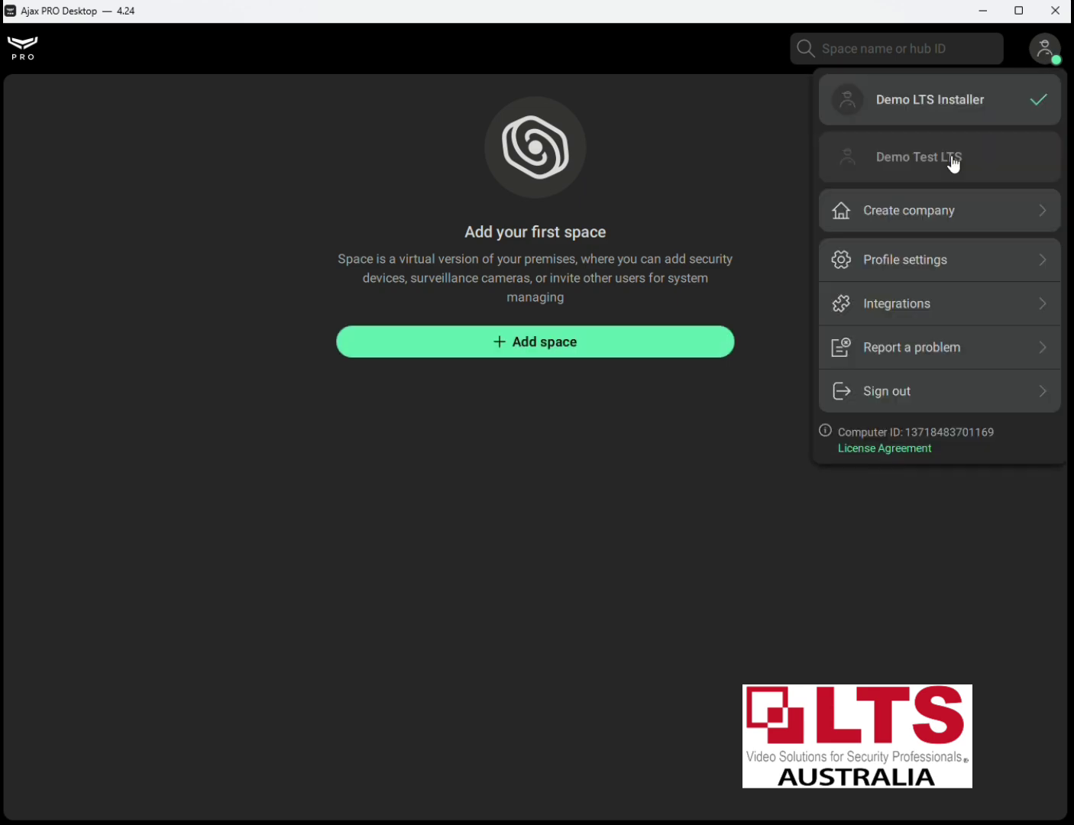
click(950, 154)
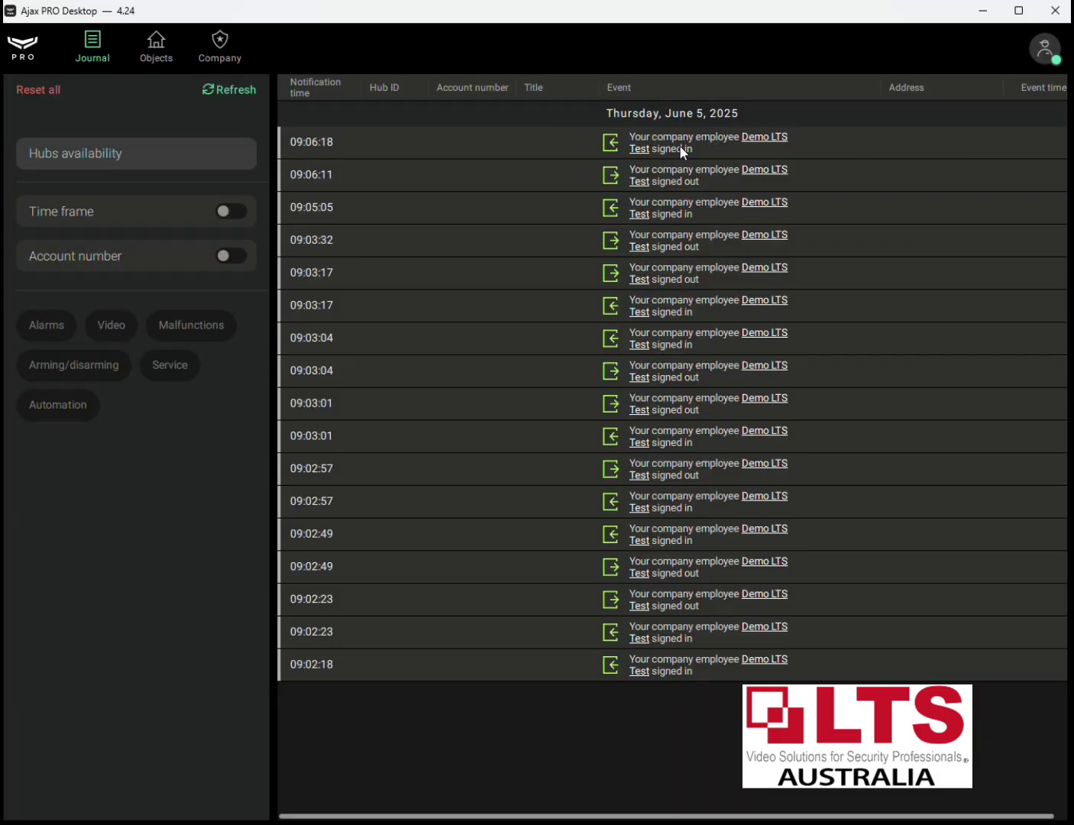
- Review the Company General info, then show the Employees list with its single active installer
click(224, 43)
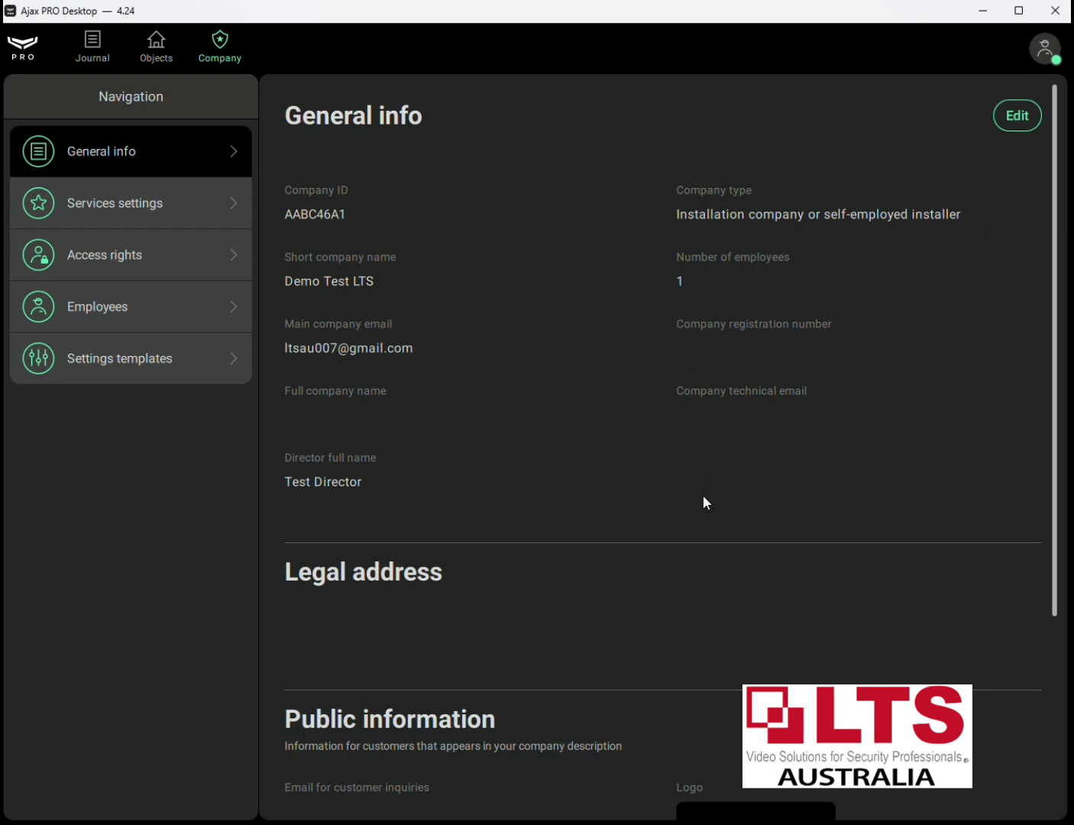
scroll(653, 427, down, 4)
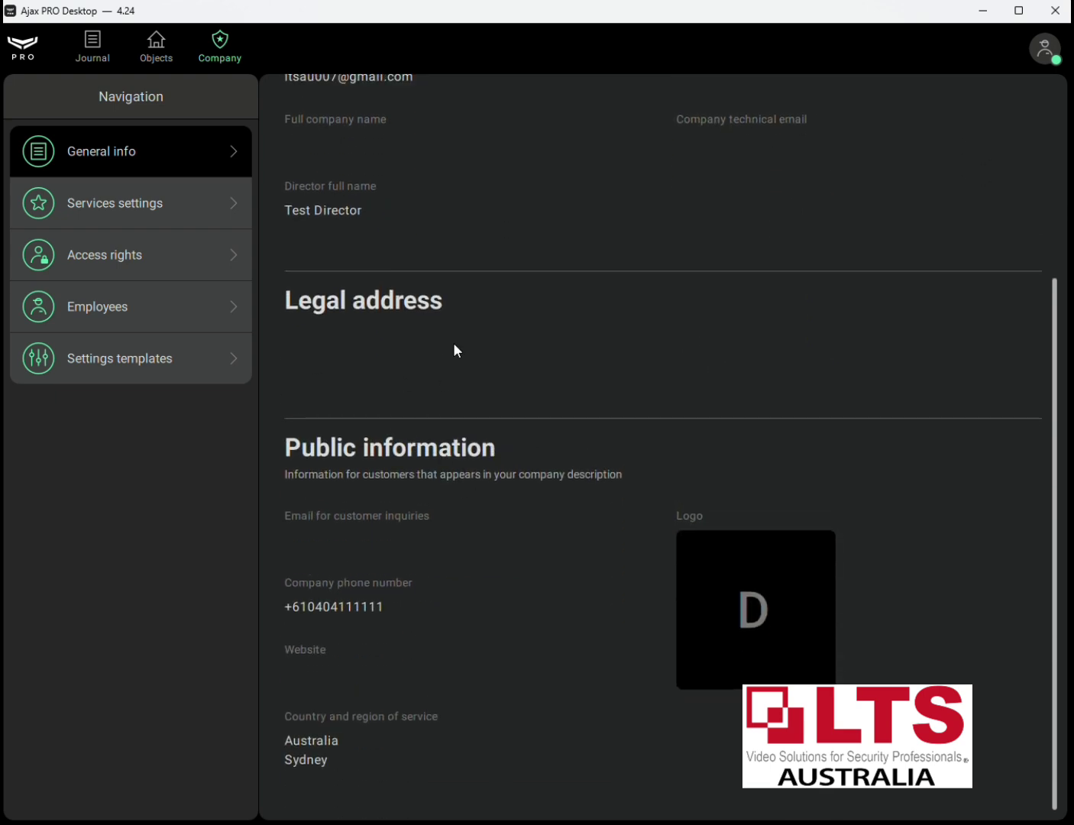
scroll(407, 434, up, 4)
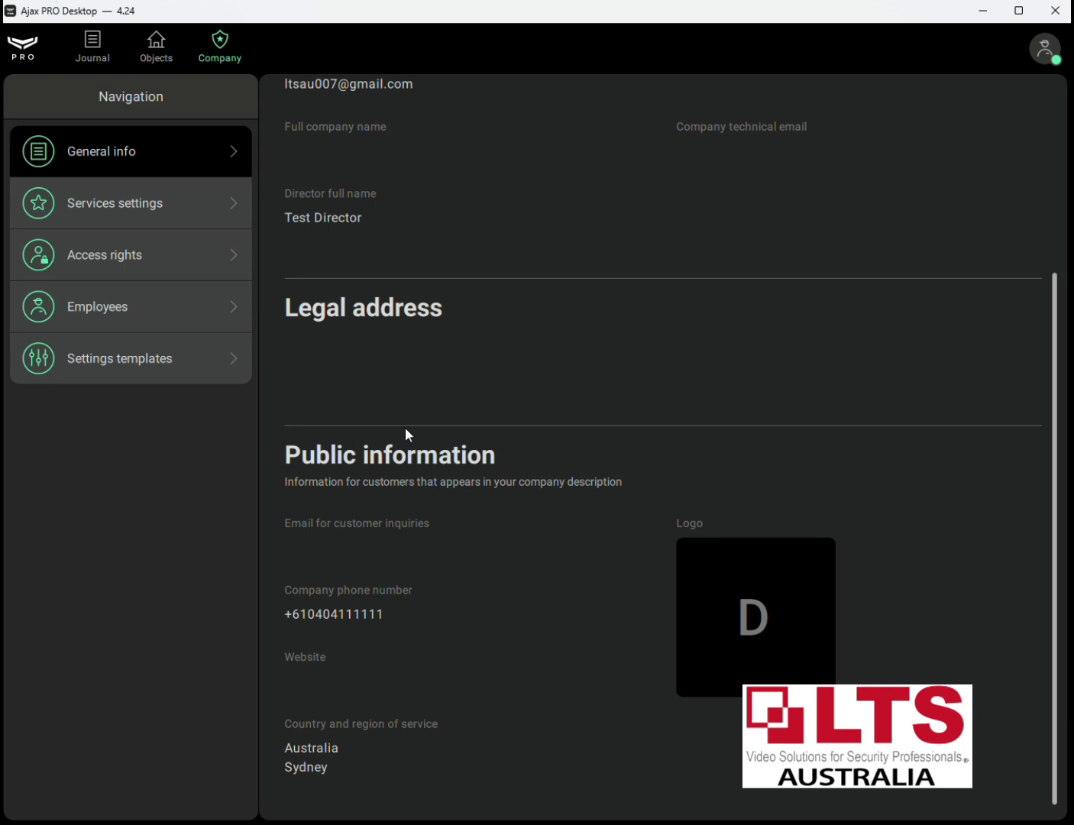
click(131, 315)
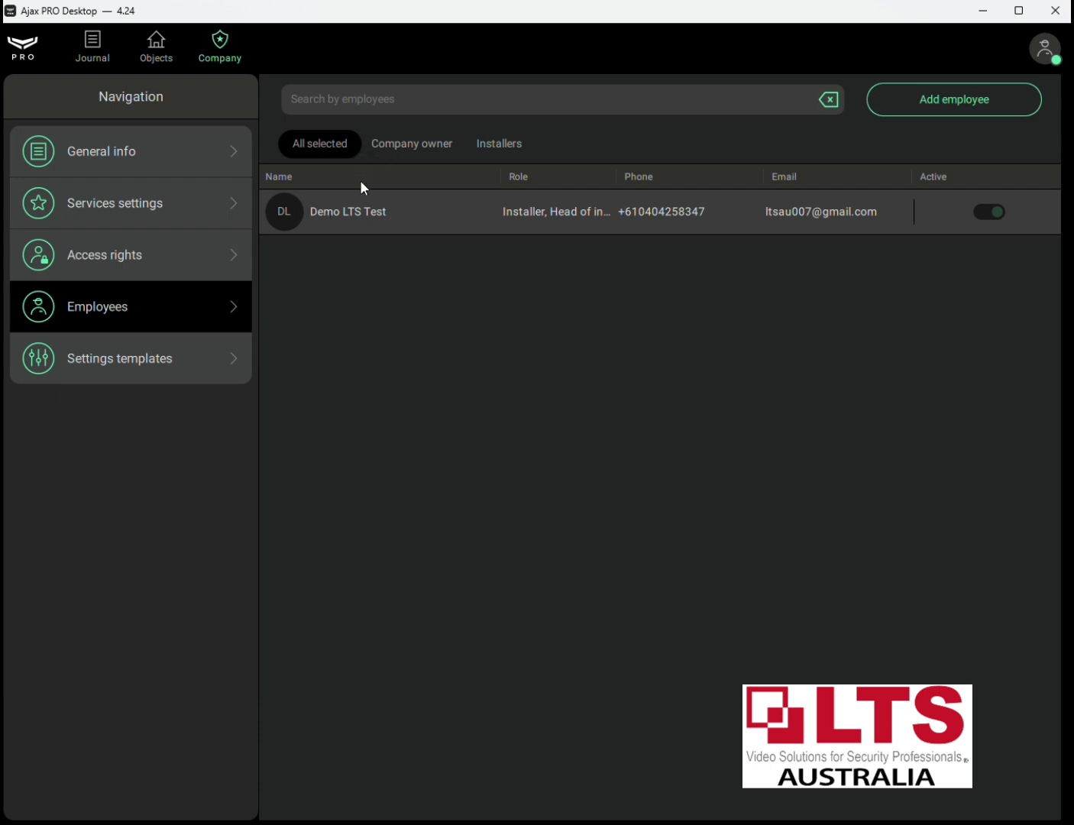
- Filter employees by Company owner and Installers, then open the Add employee form
click(397, 144)
click(501, 145)
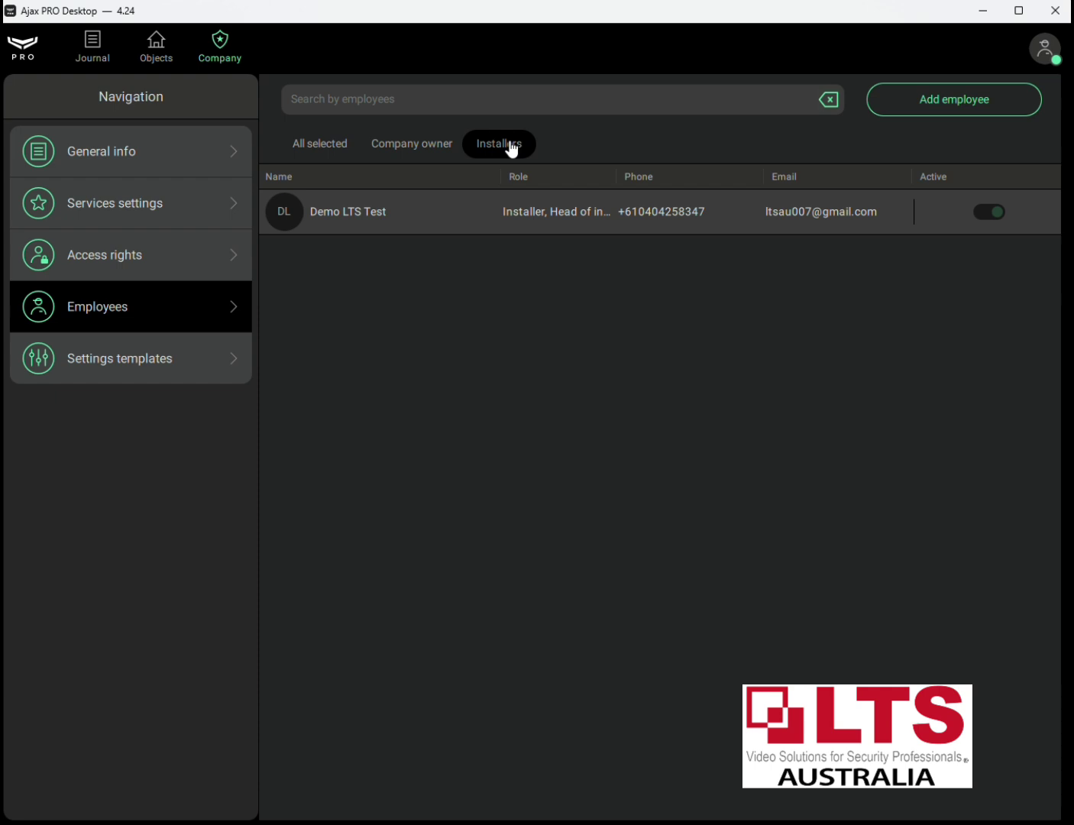
click(939, 110)
- Open Services settings, showing Alarm monitoring and Extra Ajax services not activated
click(1043, 47)
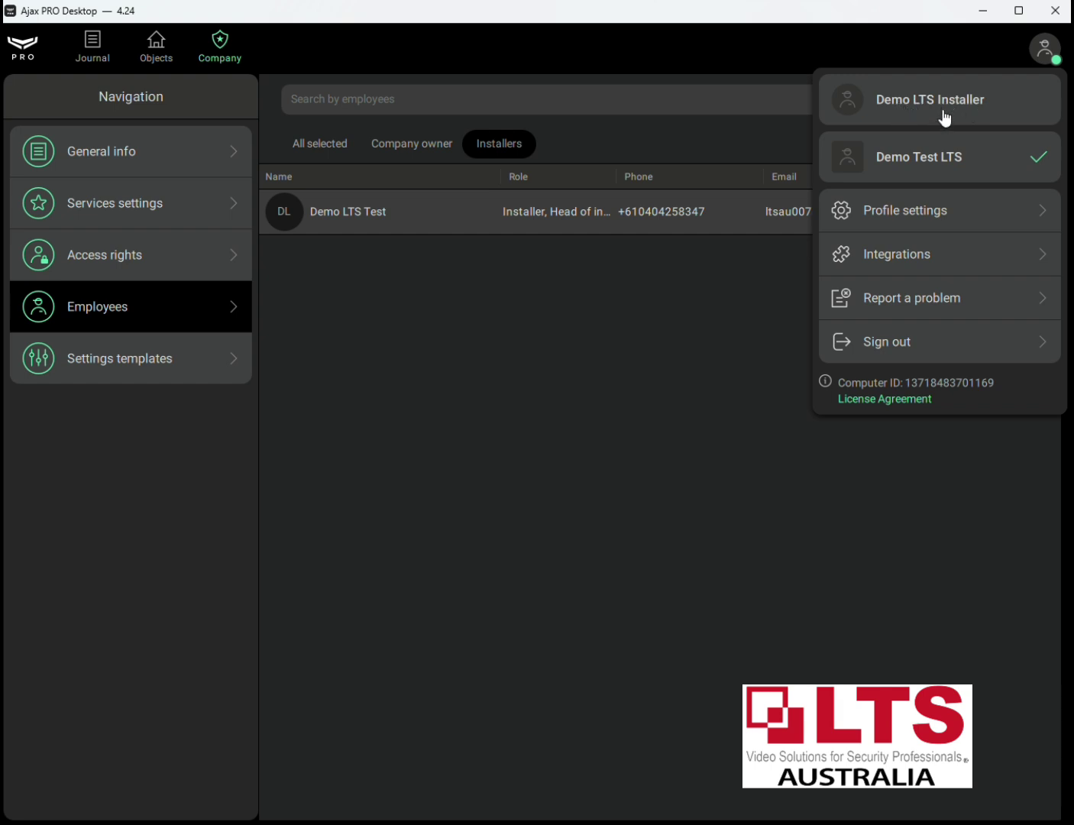
click(460, 353)
click(104, 212)
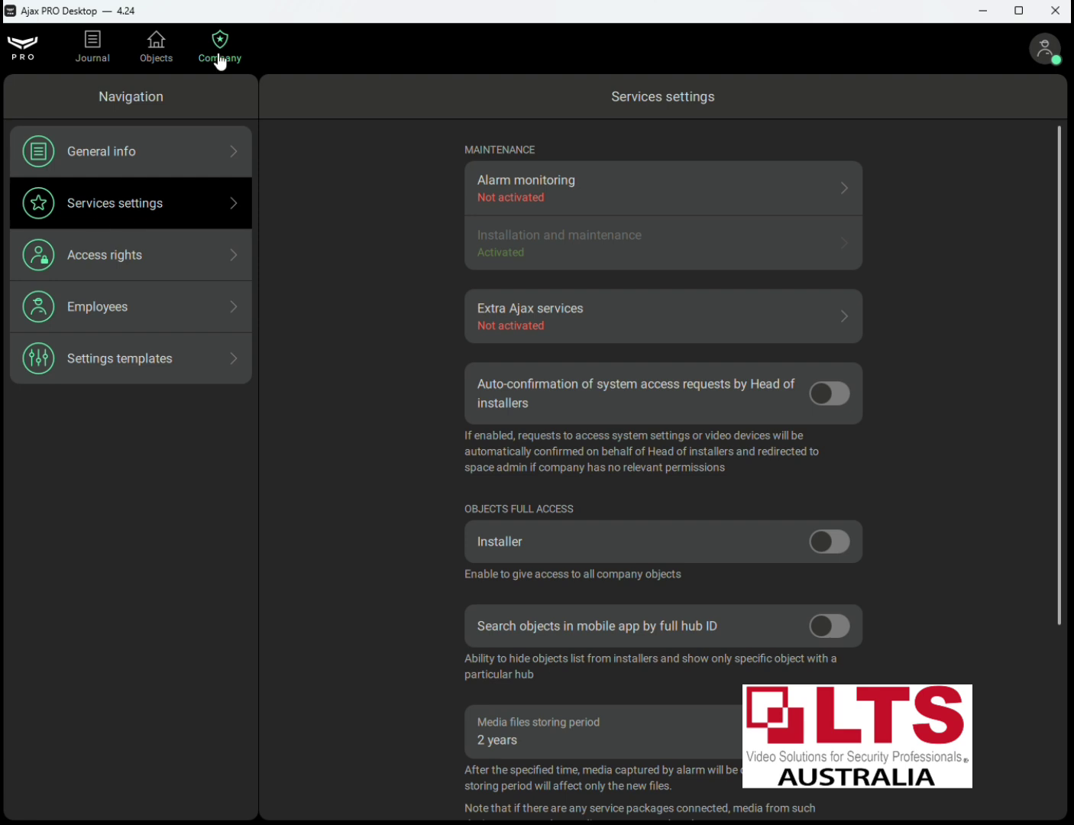
click(548, 201)
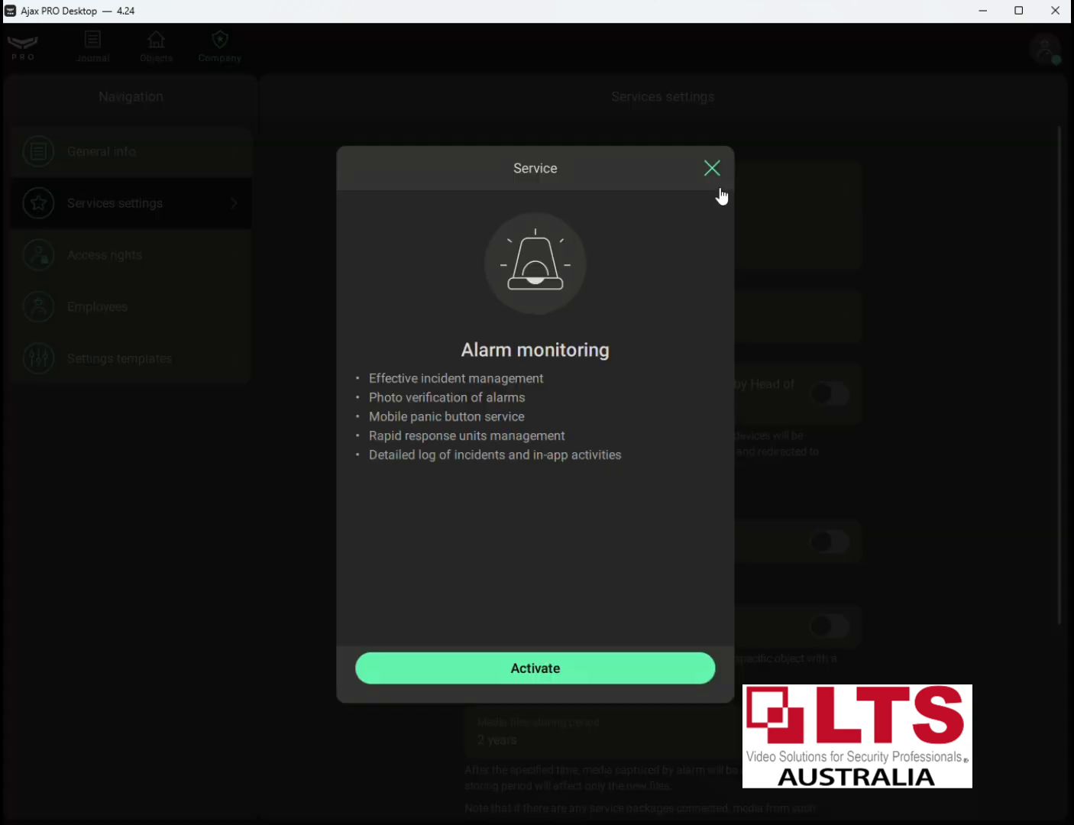
click(541, 671)
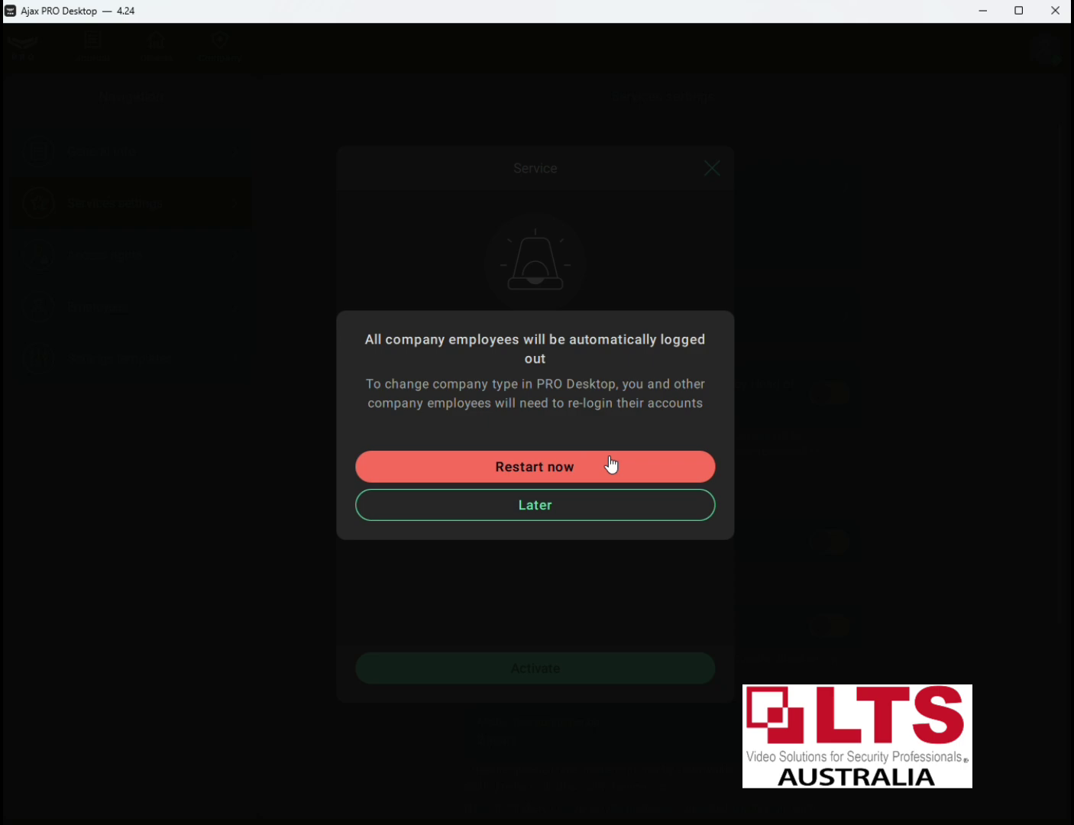
click(549, 515)
click(711, 167)
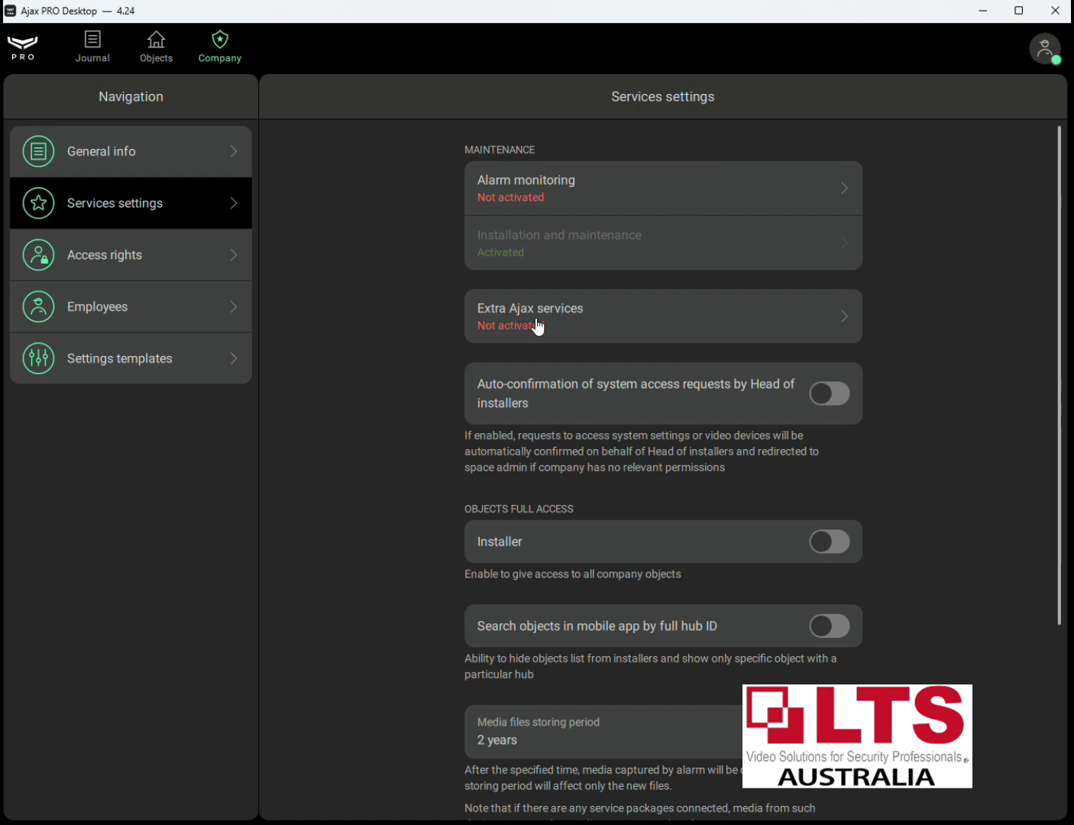
- Begin Extra Ajax services activation with legal company name 'Test Demo LTS SIM'
click(635, 320)
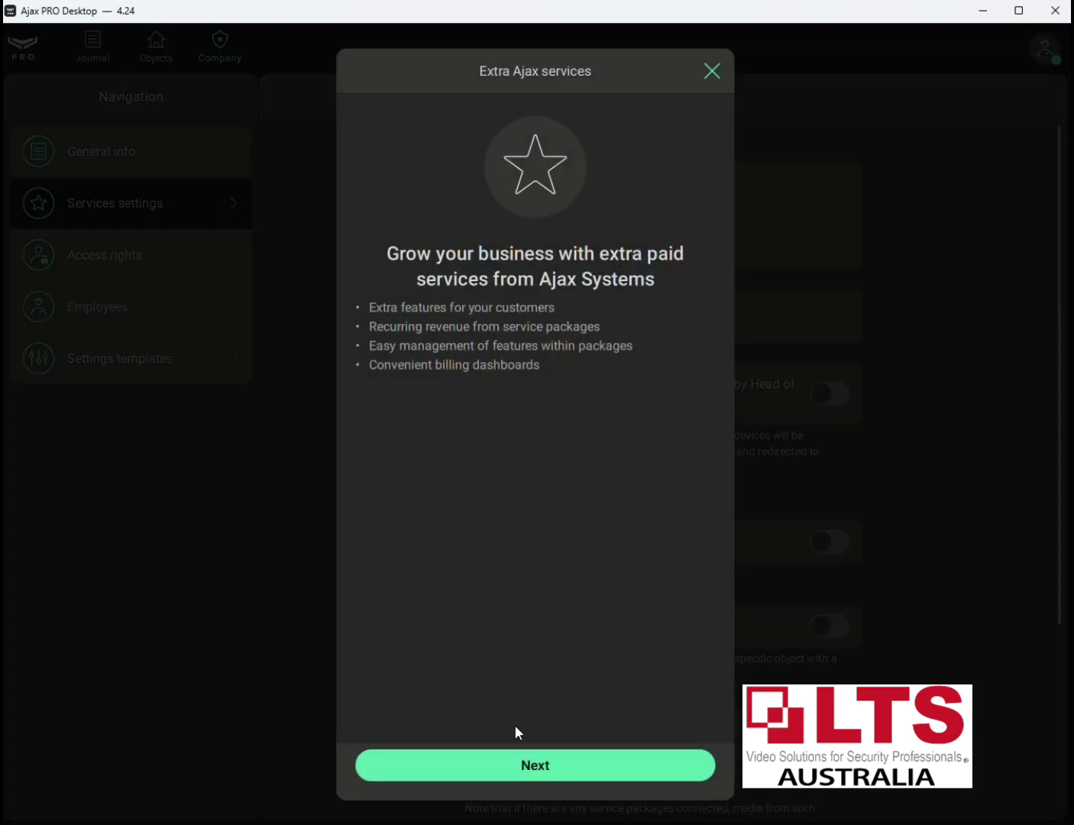
click(524, 765)
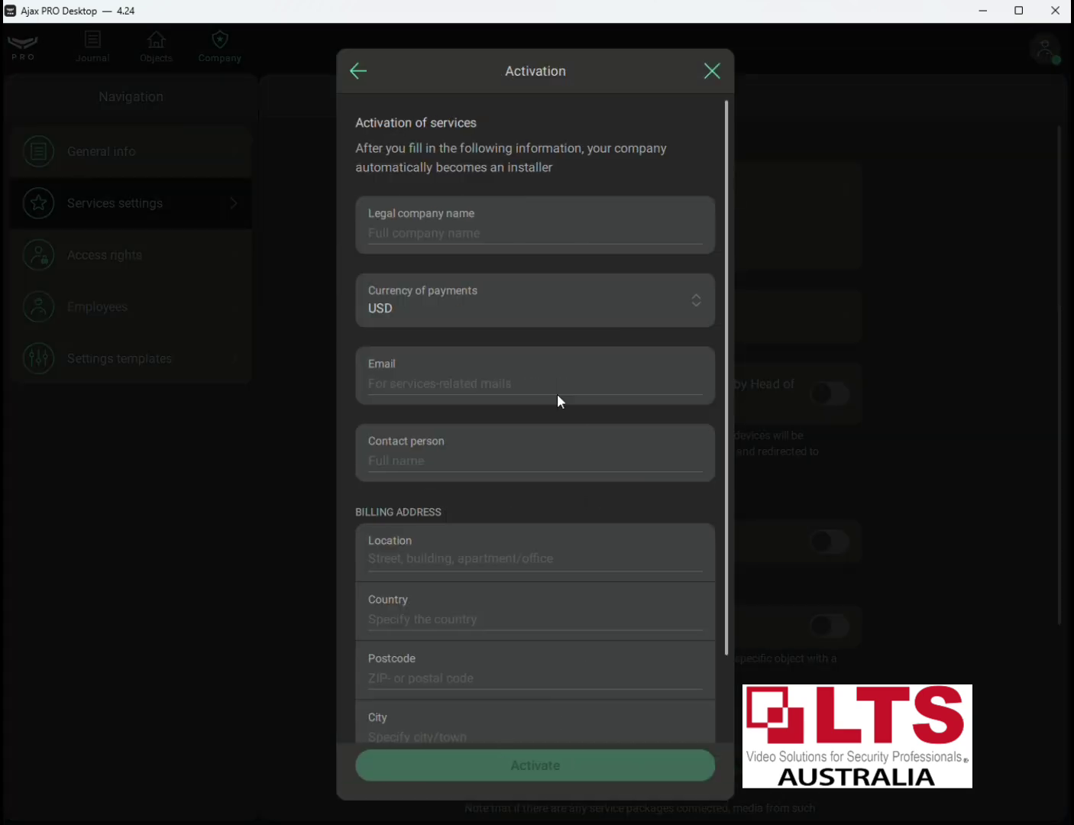
click(418, 234)
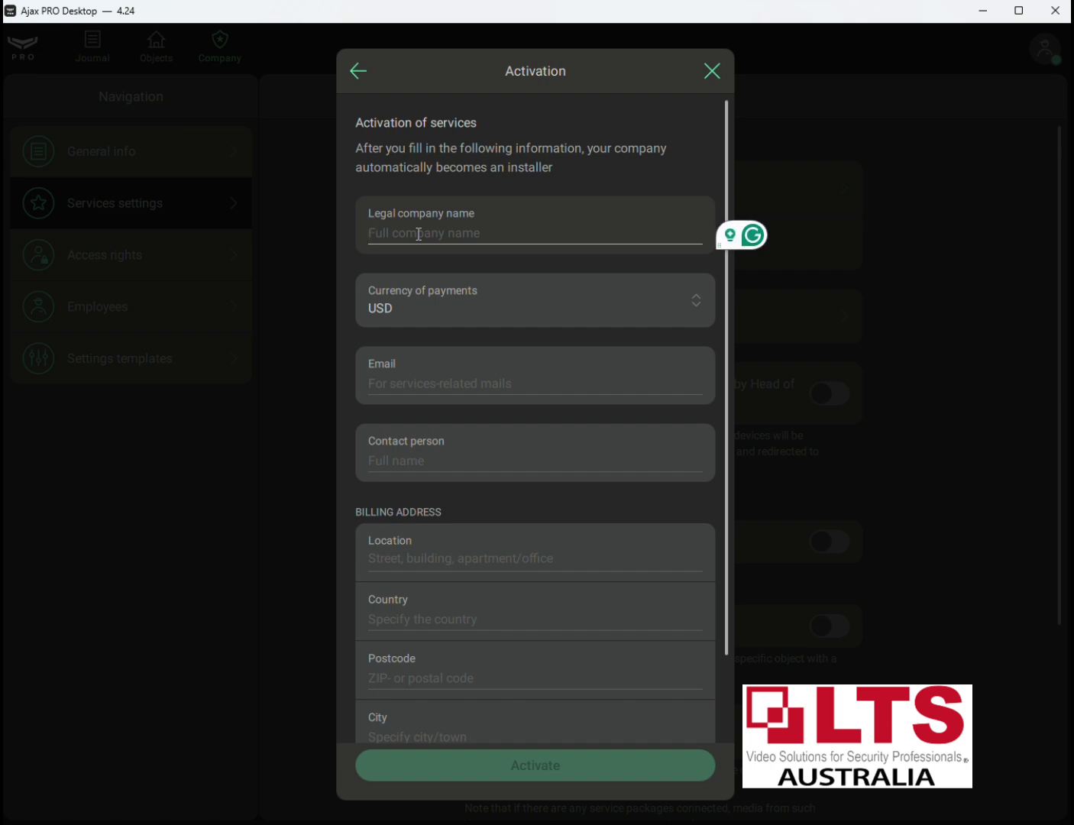
text(Test )
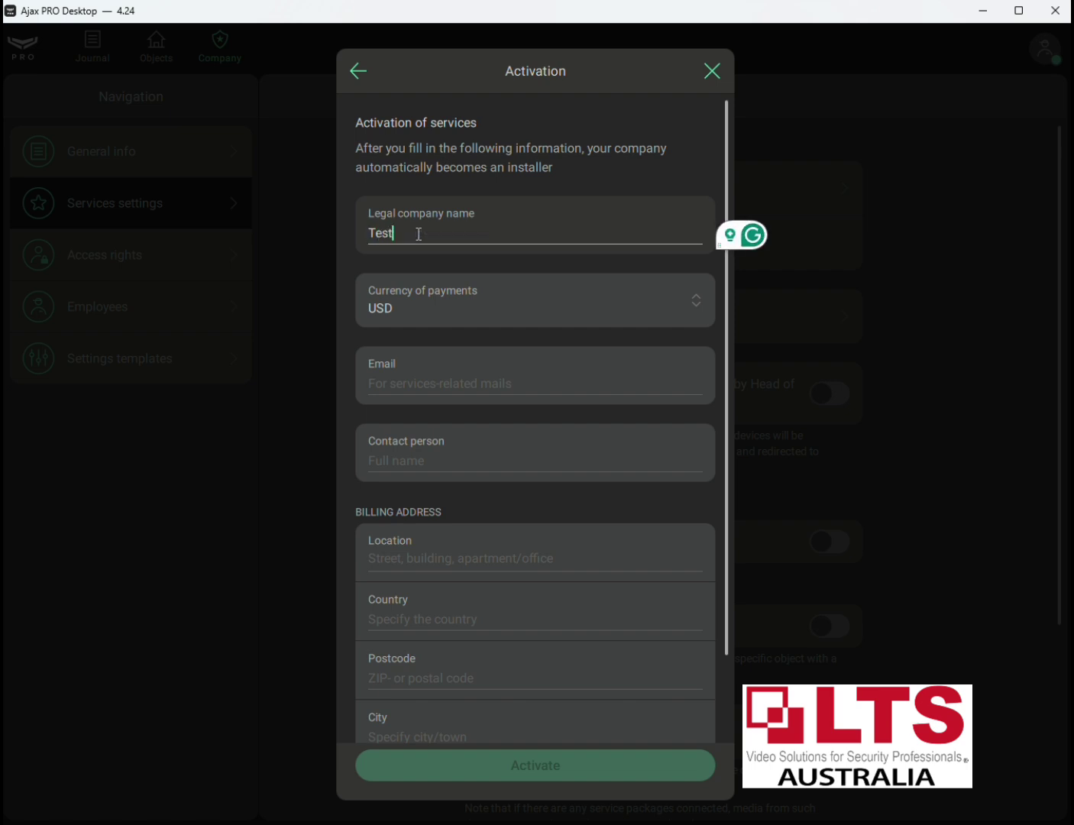
text(De)
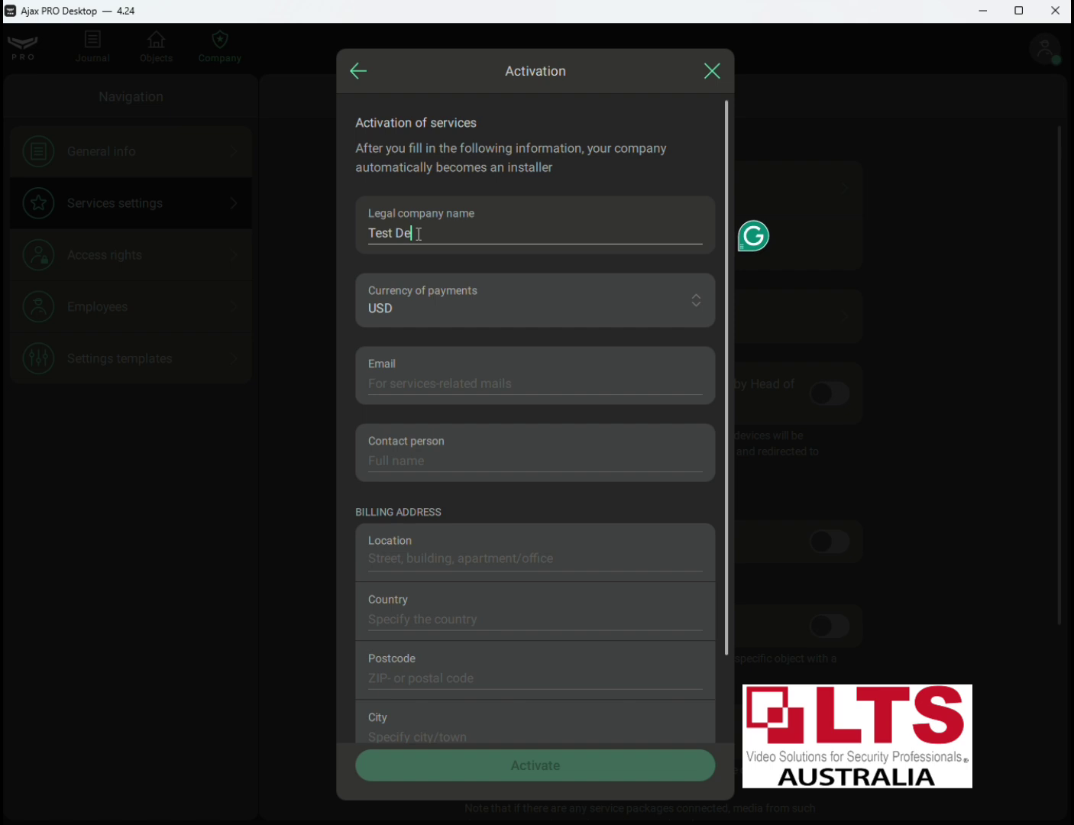
text(mo LTS SIM)
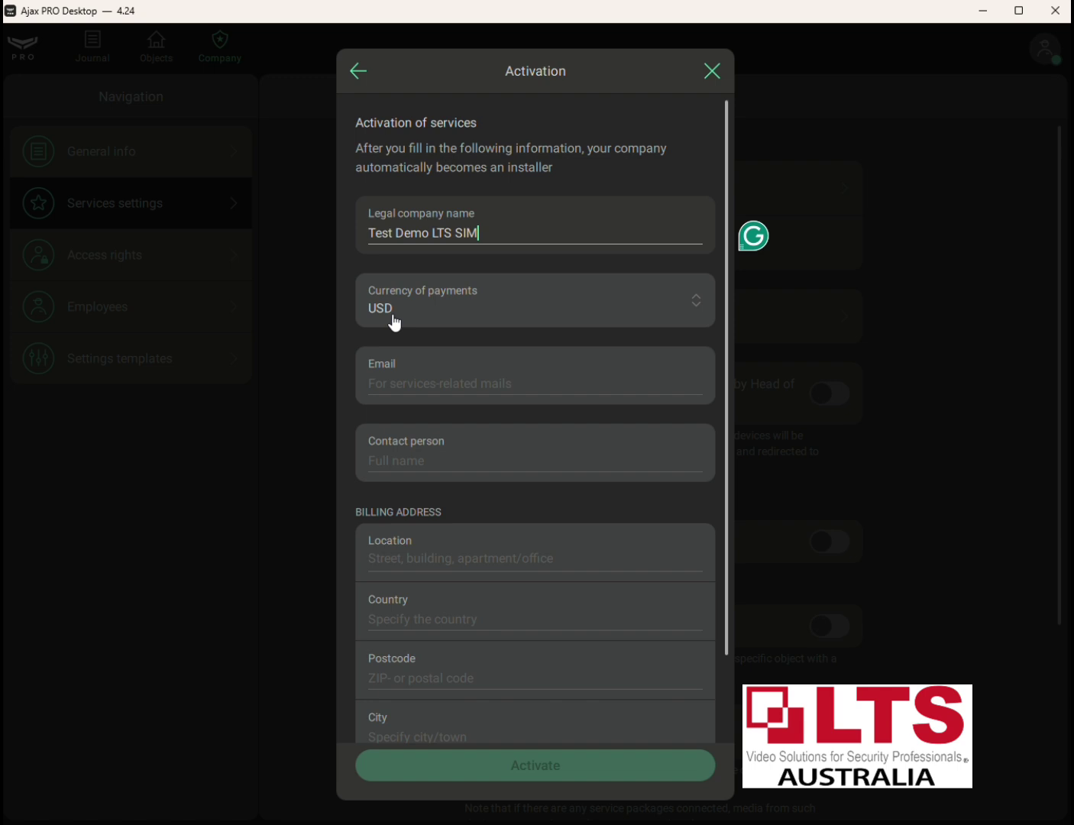
click(408, 384)
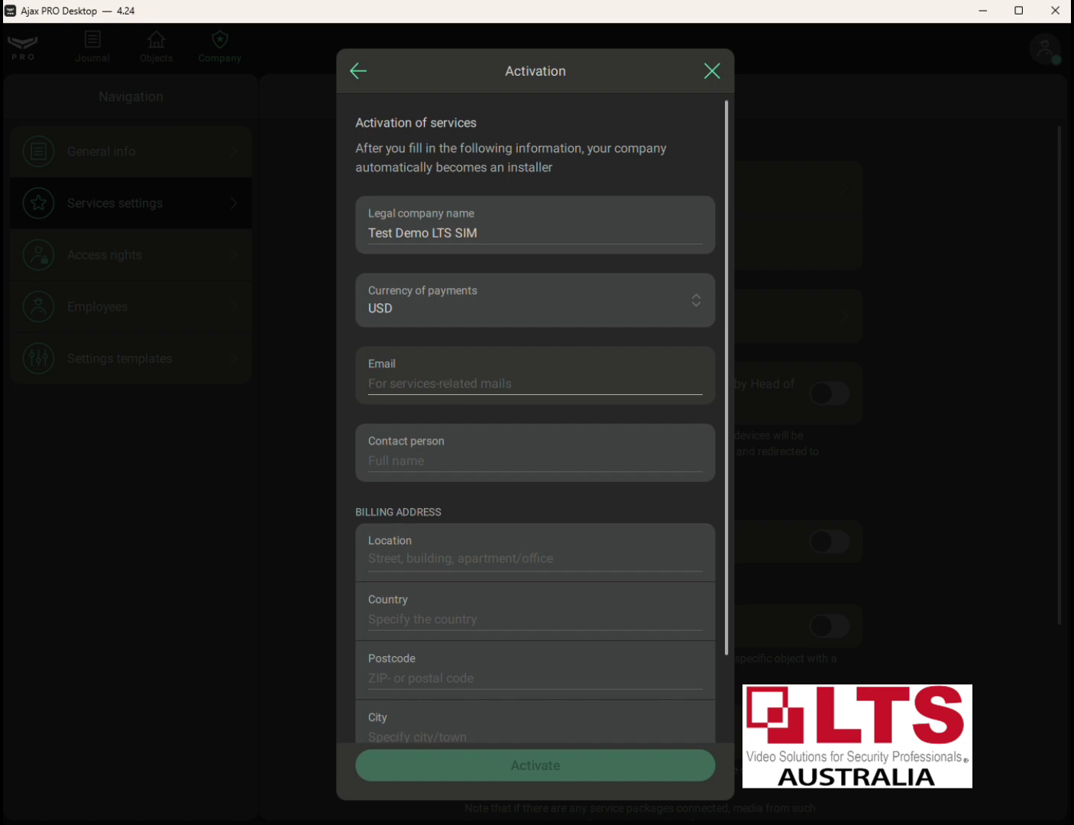
key(Tab)
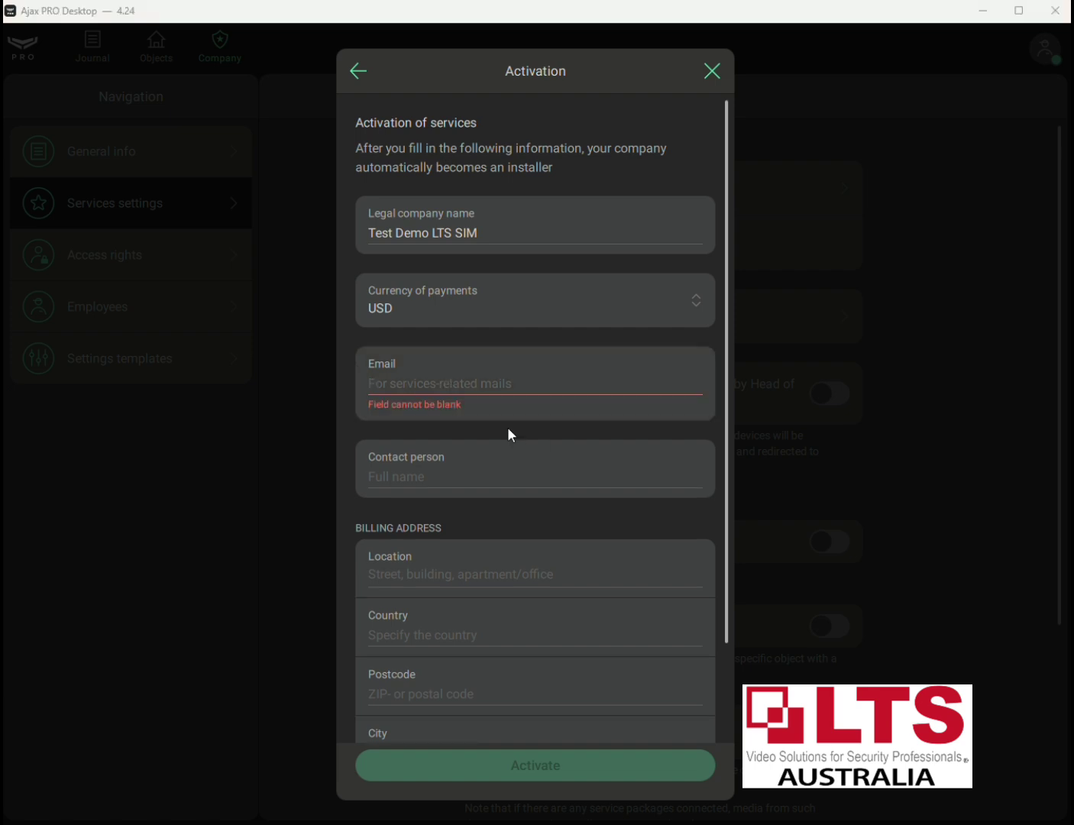
- Paste in the services e-mail address and enter contact person 'Test Installer'
click(405, 378)
key(ctrl+v)
click(410, 462)
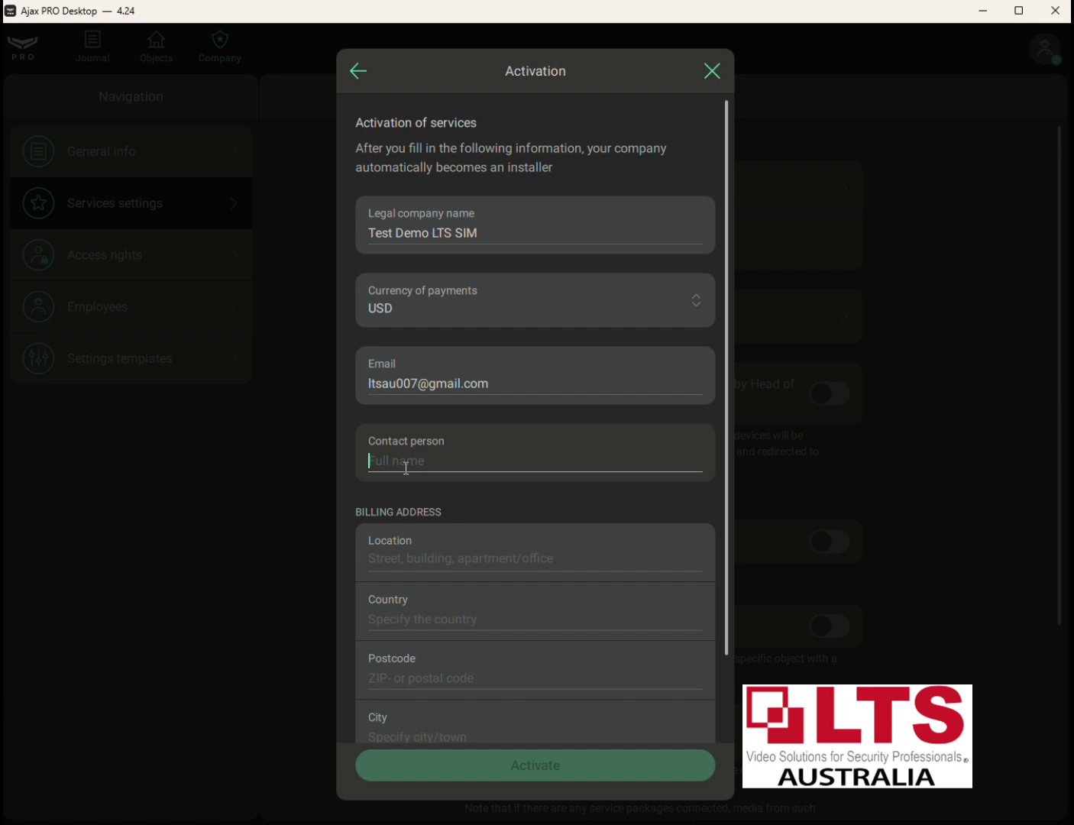
text(Test Installer)
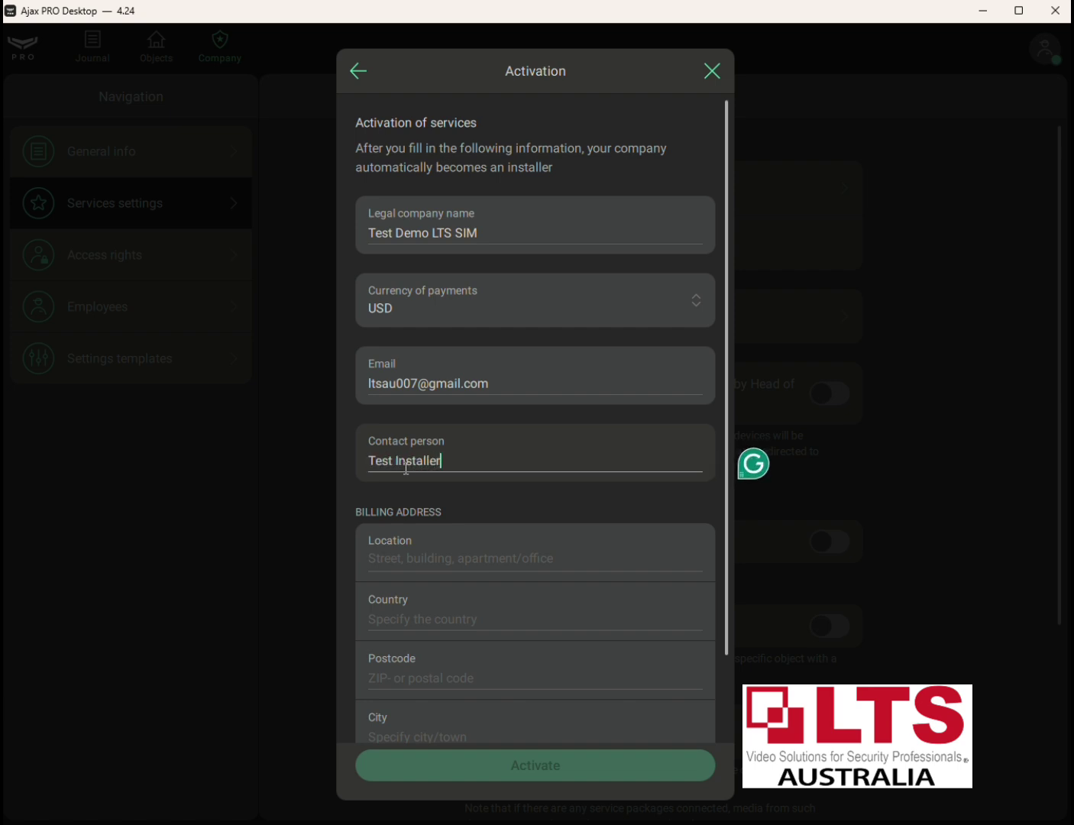
- Enter the company's street address as the billing location
key(Tab)
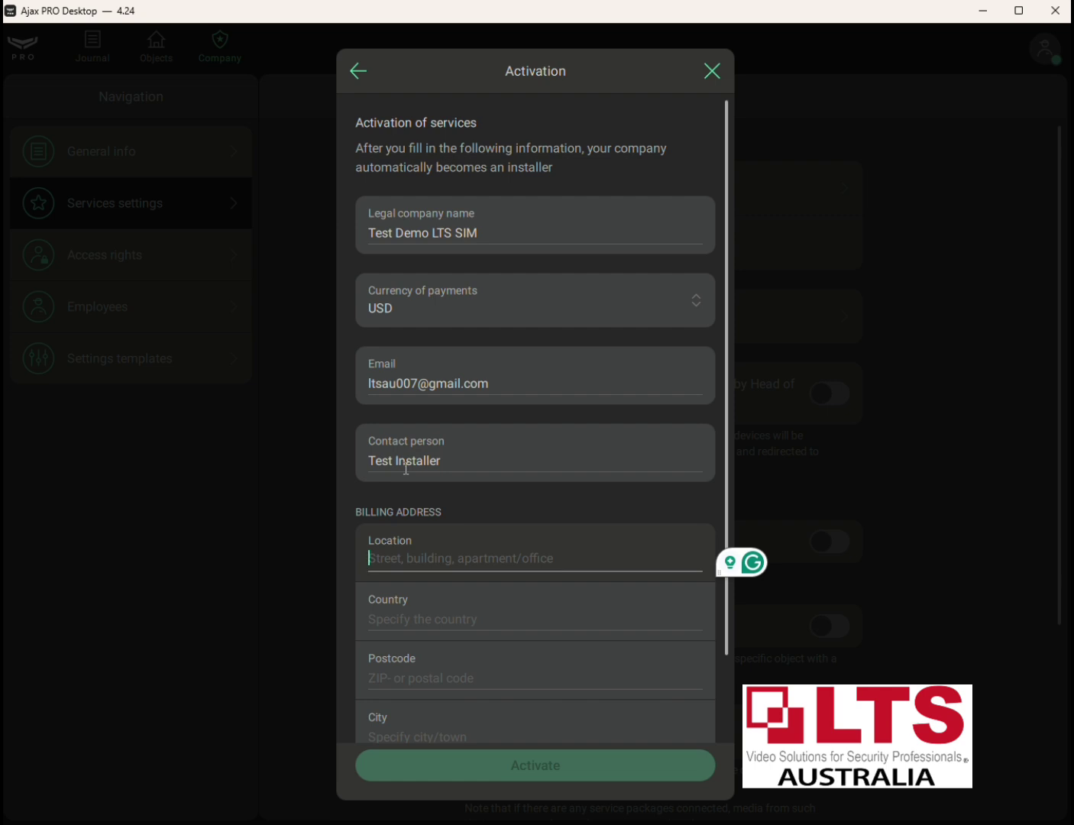
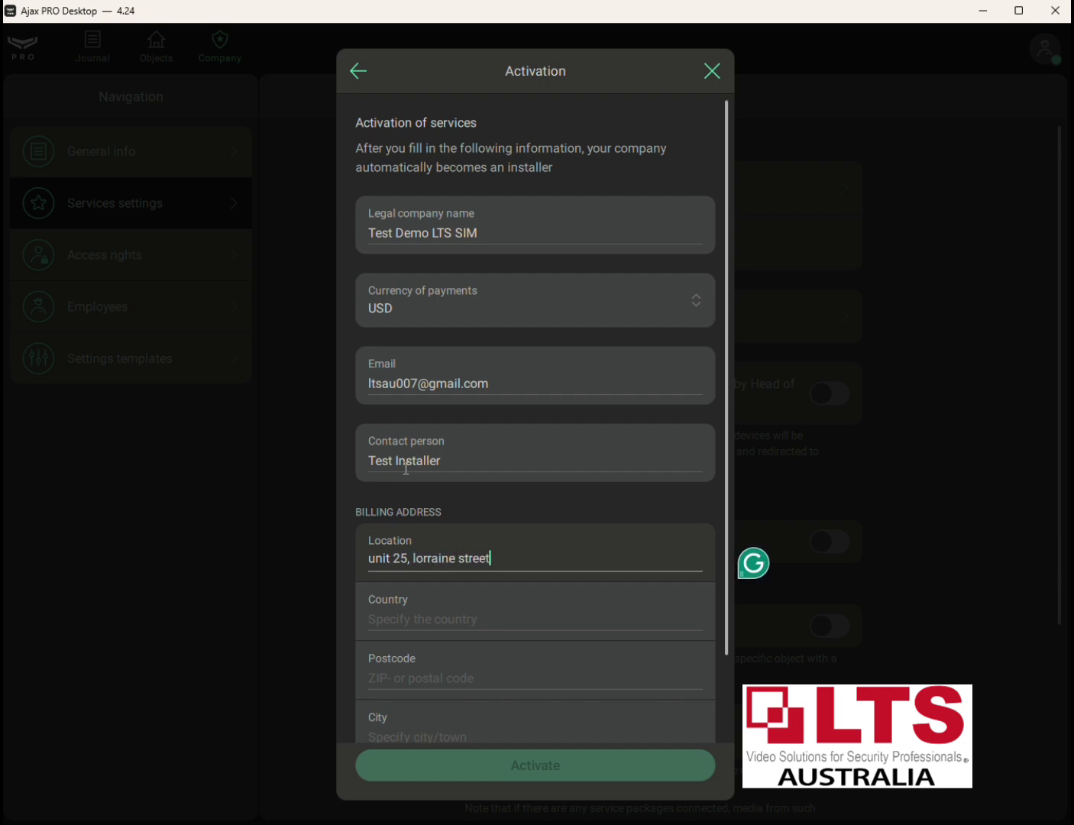
scroll(416, 611, down, 1)
- Set the billing country to Australia and enter the postcode
click(395, 526)
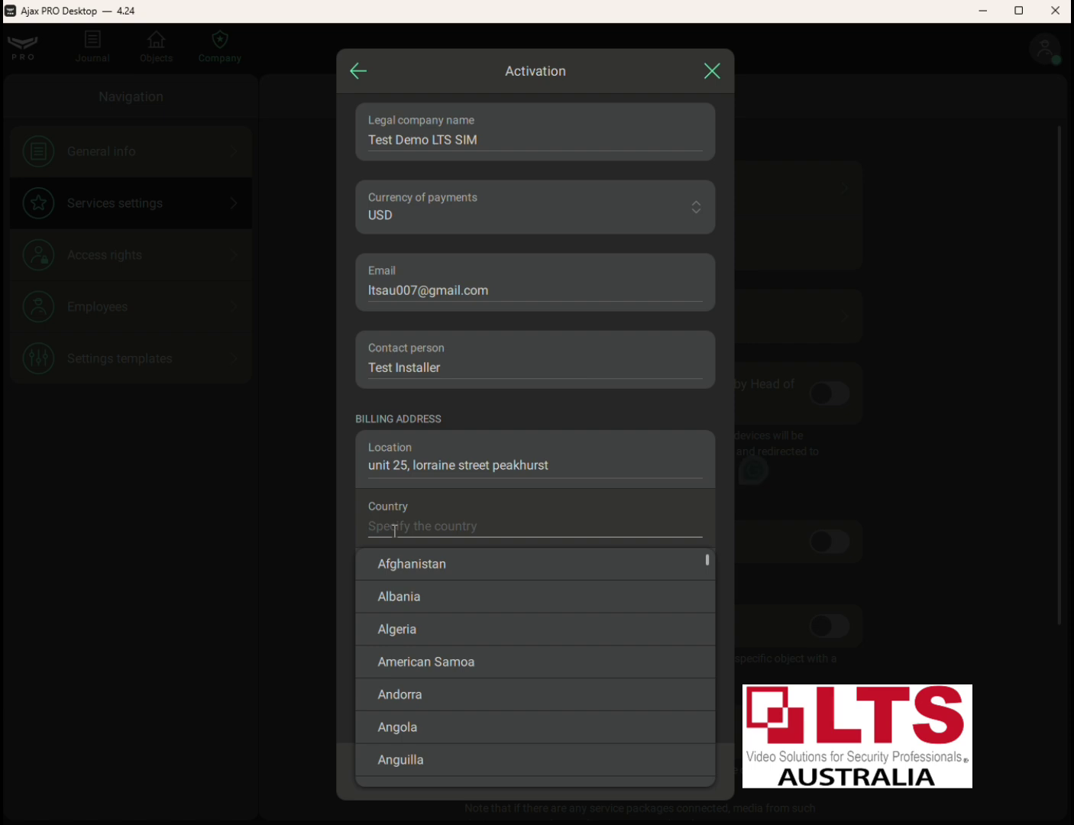
text(Aust)
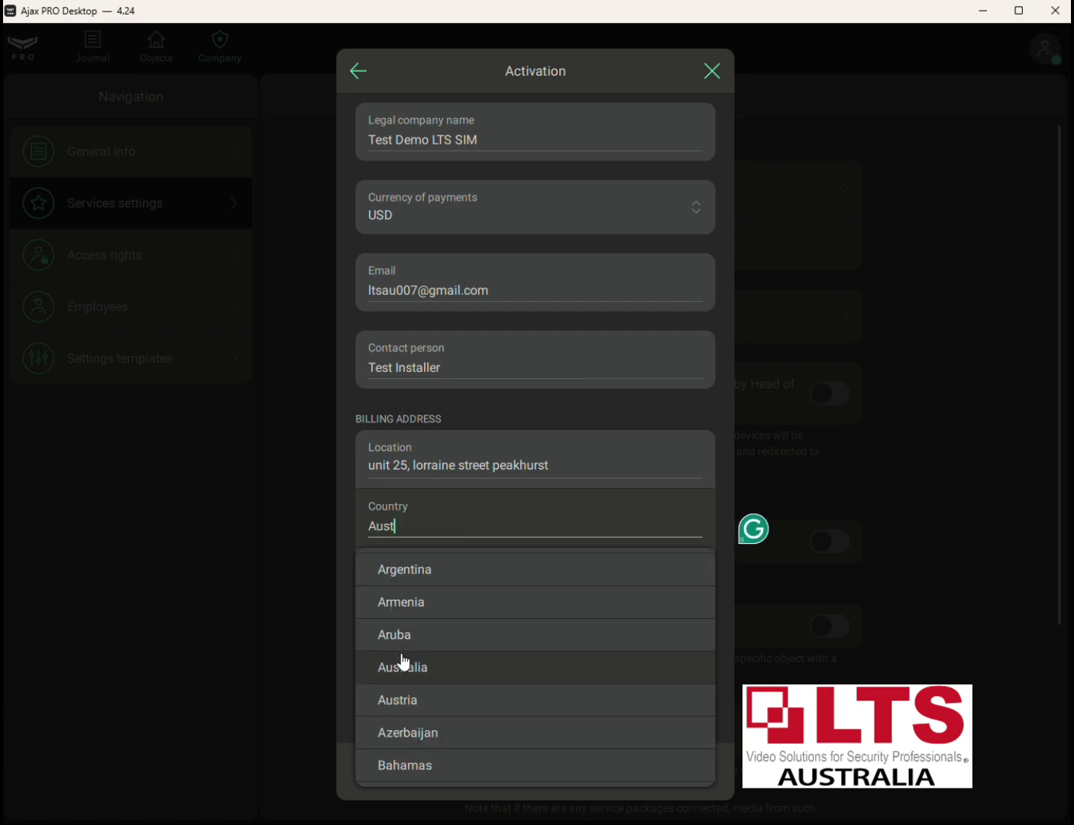
click(404, 664)
click(405, 588)
text(2210)
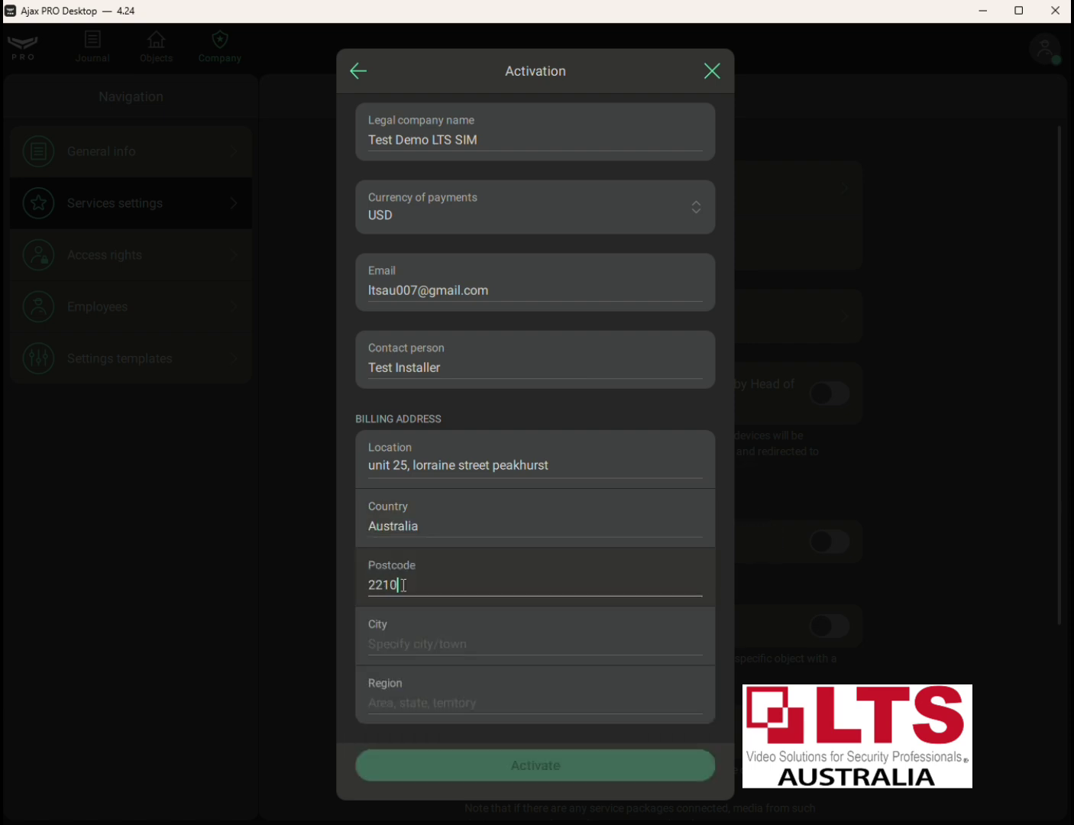
- Move the suburb into City, set region NSW, and activate the services
mouse_move(559, 467)
mouse_down()
mouse_move(369, 465)
mouse_move(493, 467)
mouse_up()
key(ctrl+x)
click(451, 643)
key(ctrl+v)
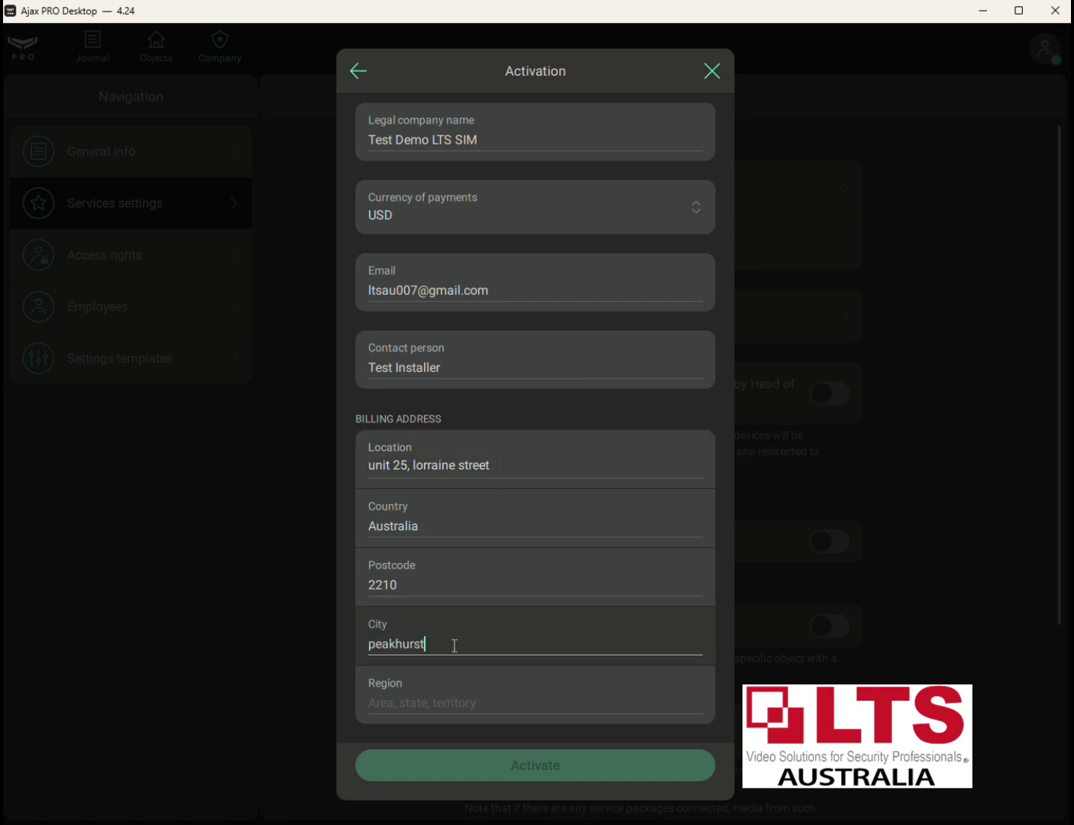
click(462, 702)
text(NSW)
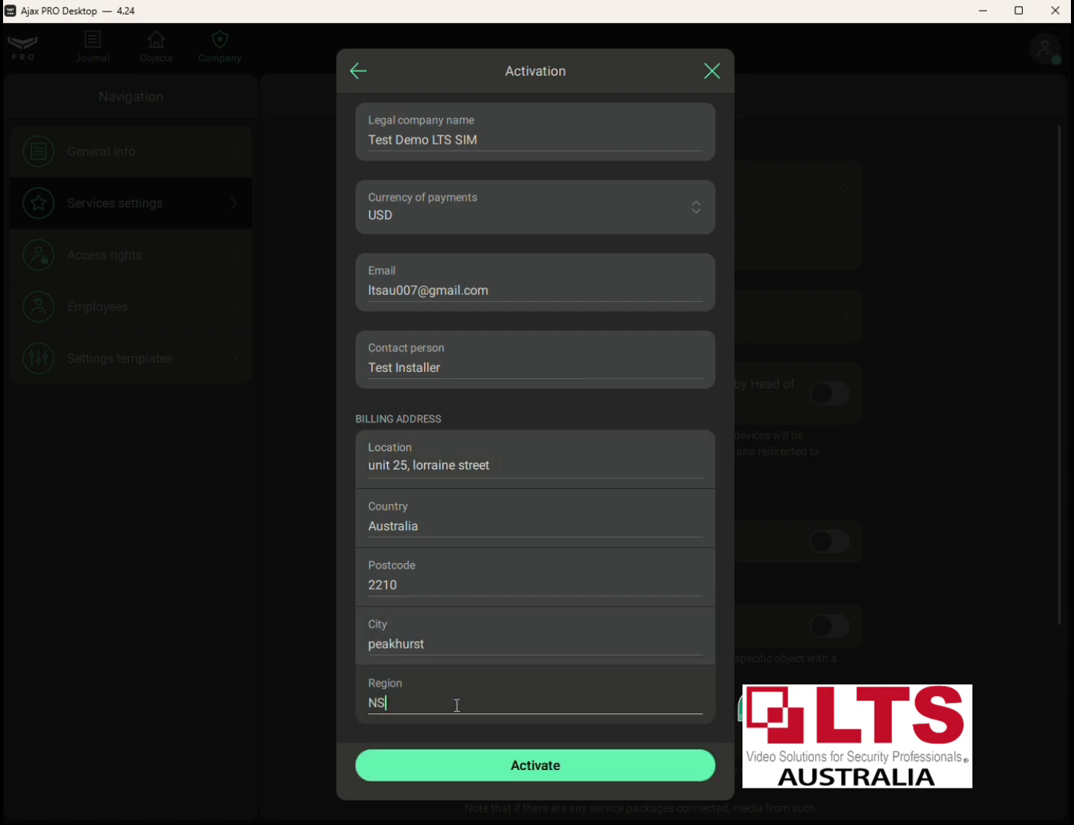
click(470, 764)
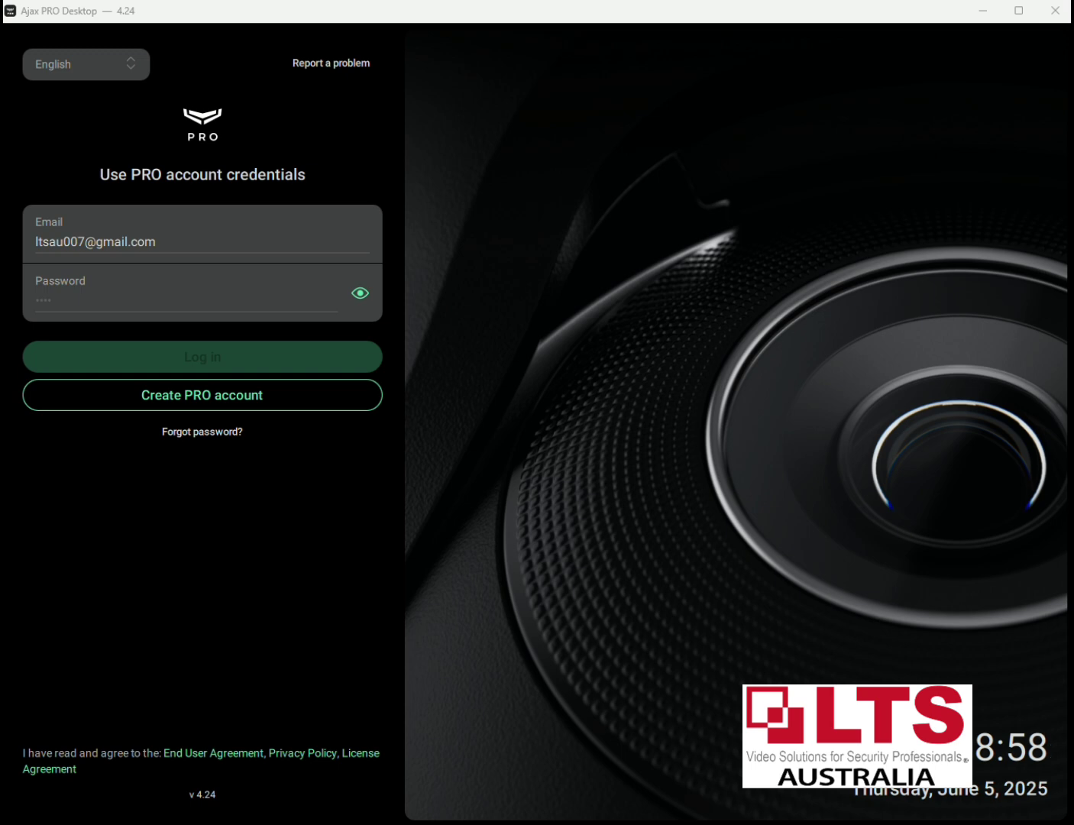
- Sign back into the PRO account with the account password
click(207, 299)
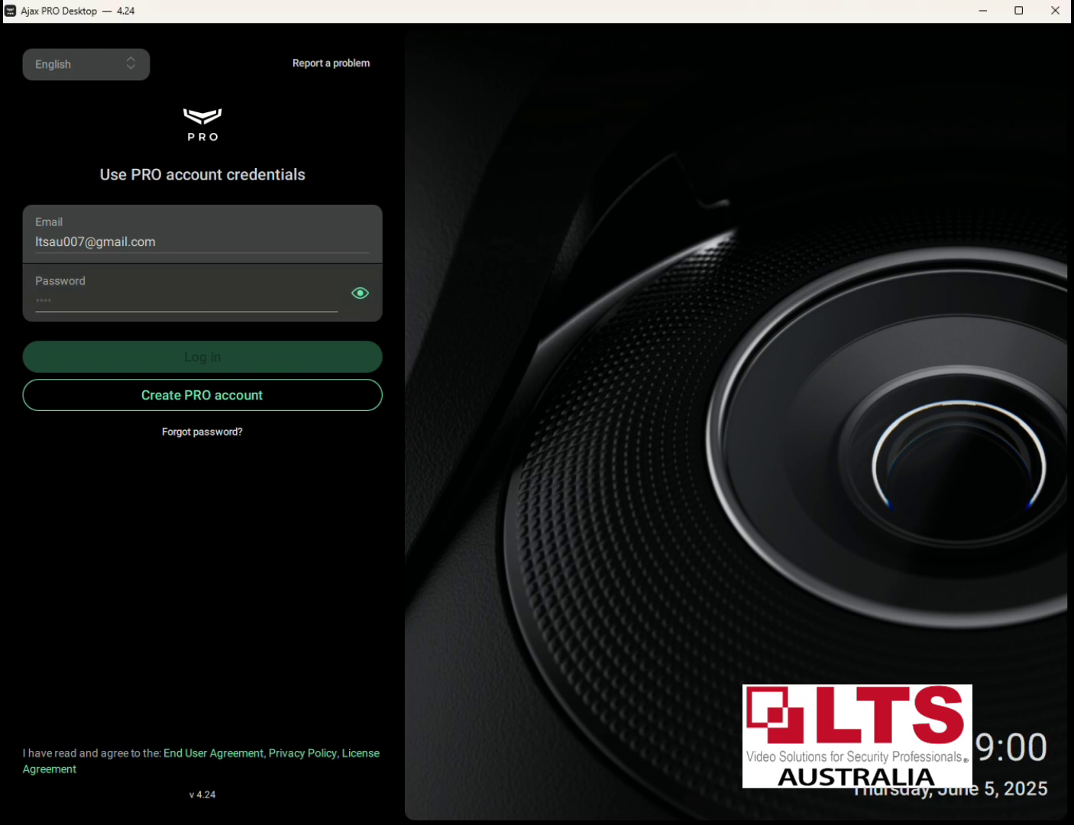
key(alt+Tab)
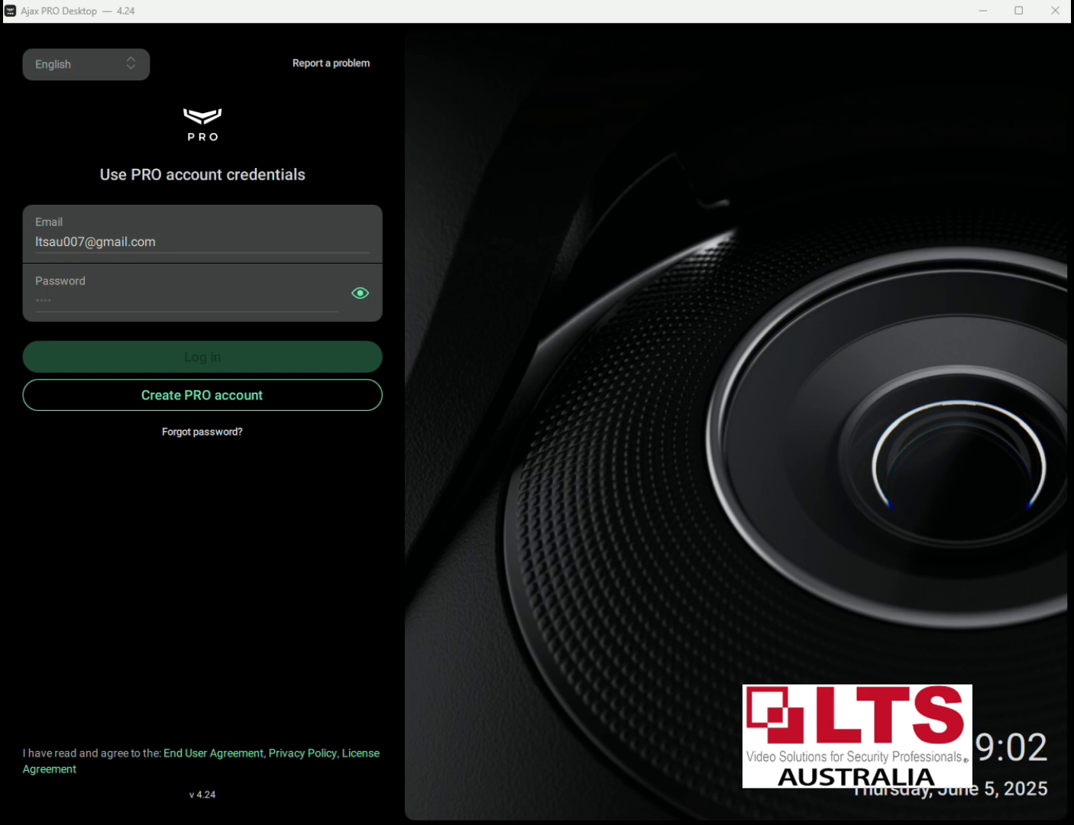
click(84, 300)
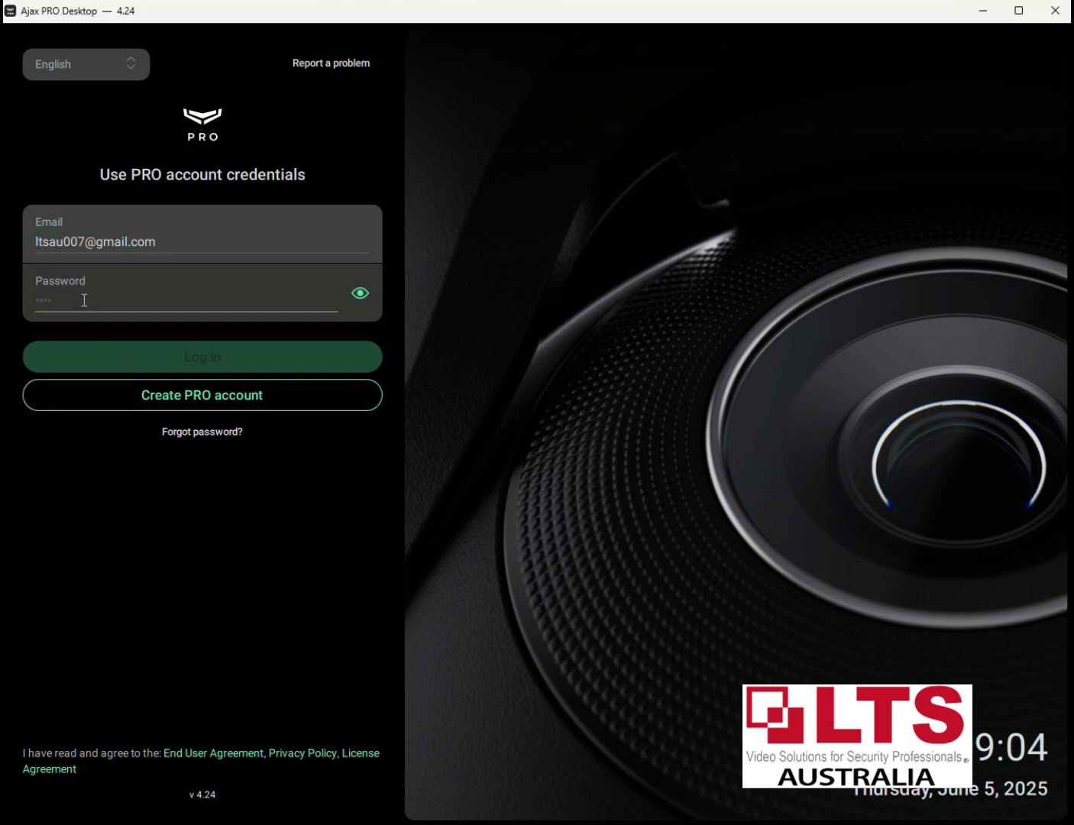
text(********)
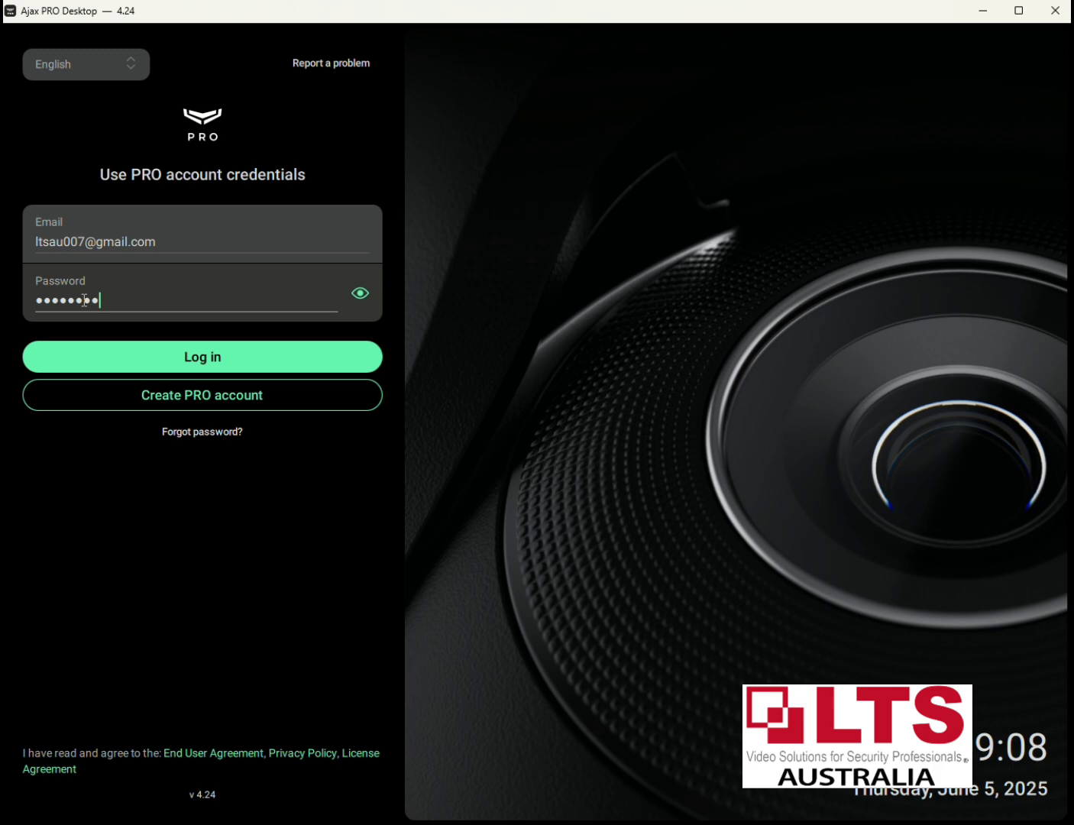
text(**)
click(137, 369)
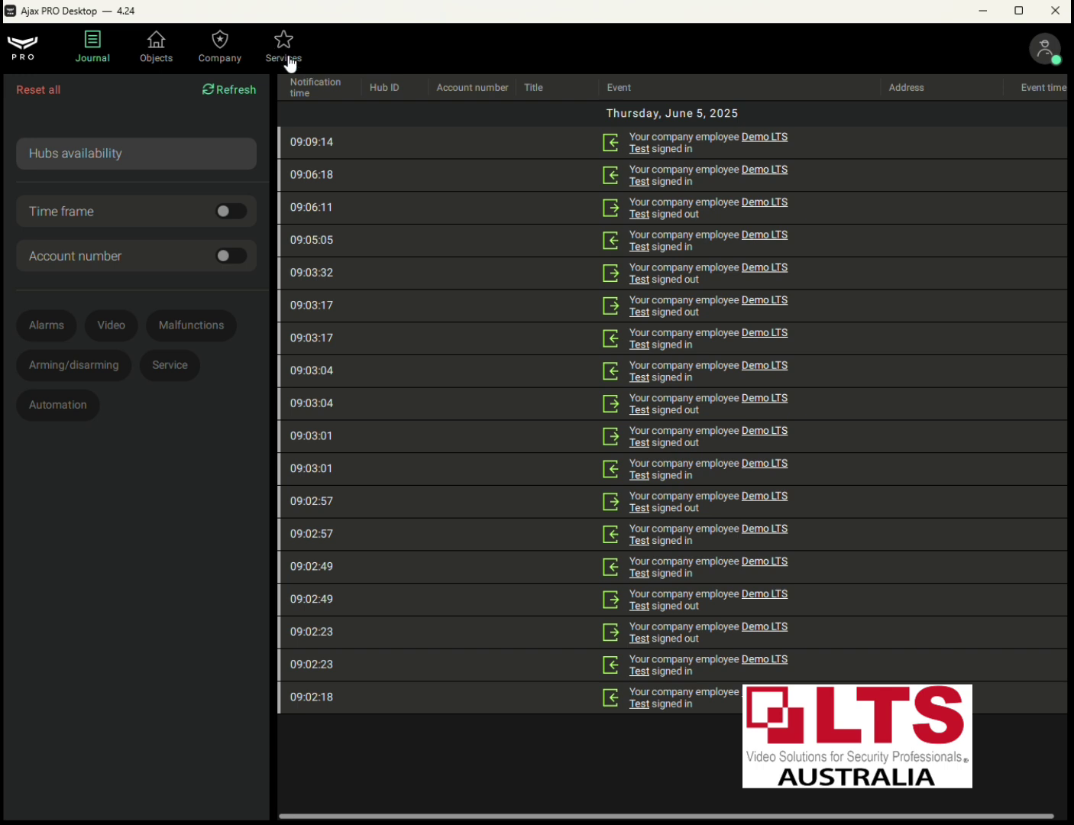
- Get through the Services onboarding pages and show the Services dashboard
click(285, 44)
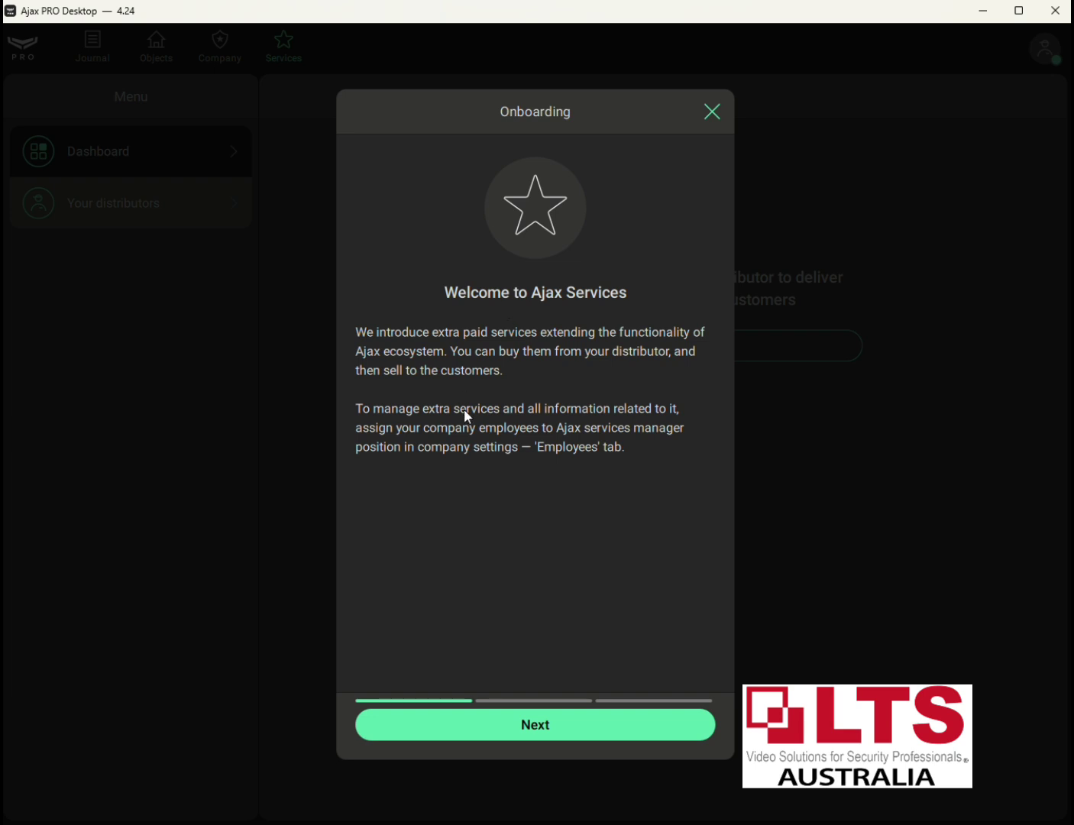
click(509, 722)
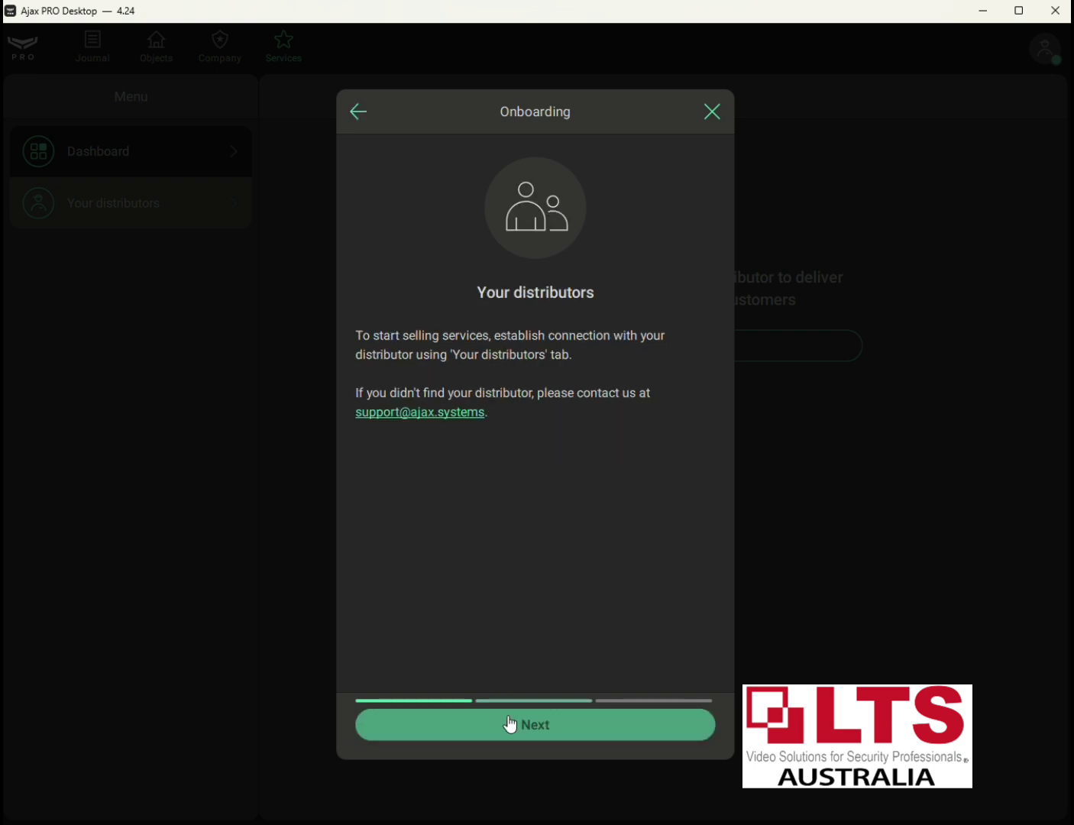
click(518, 723)
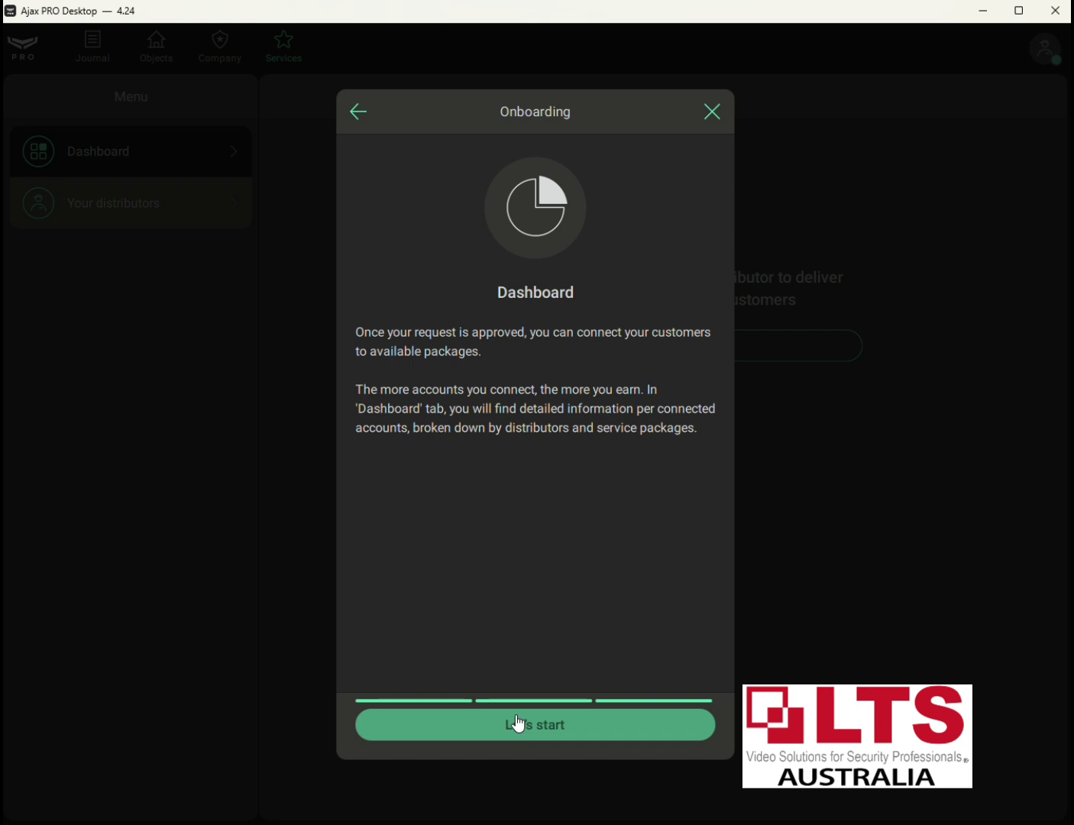
click(550, 725)
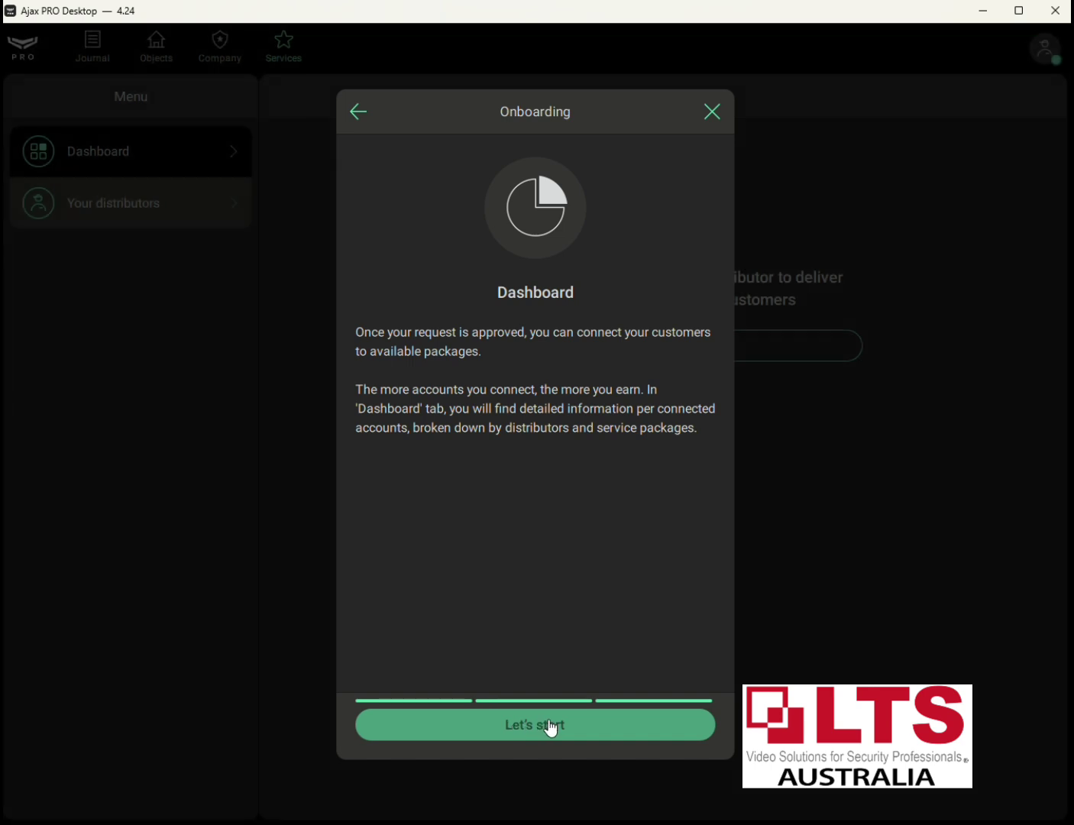
click(108, 151)
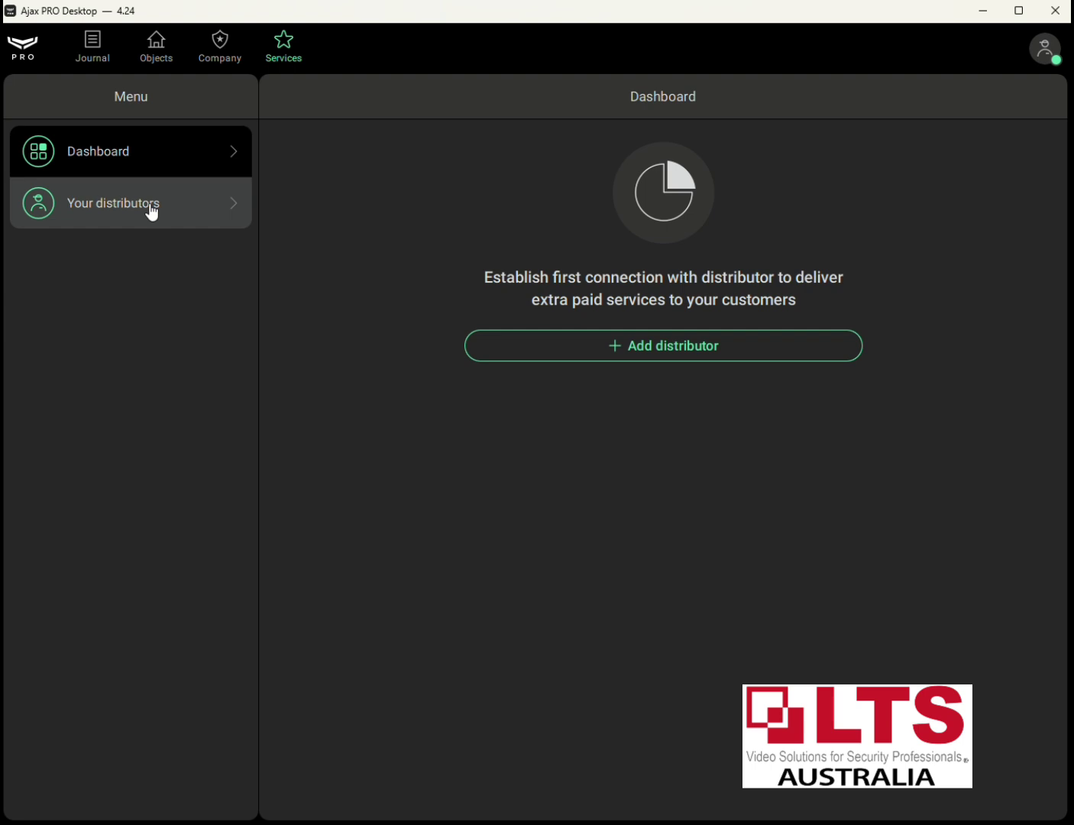
- In Add distributor, pick LTS Security Australia to view its phone, e-mail and website
click(608, 359)
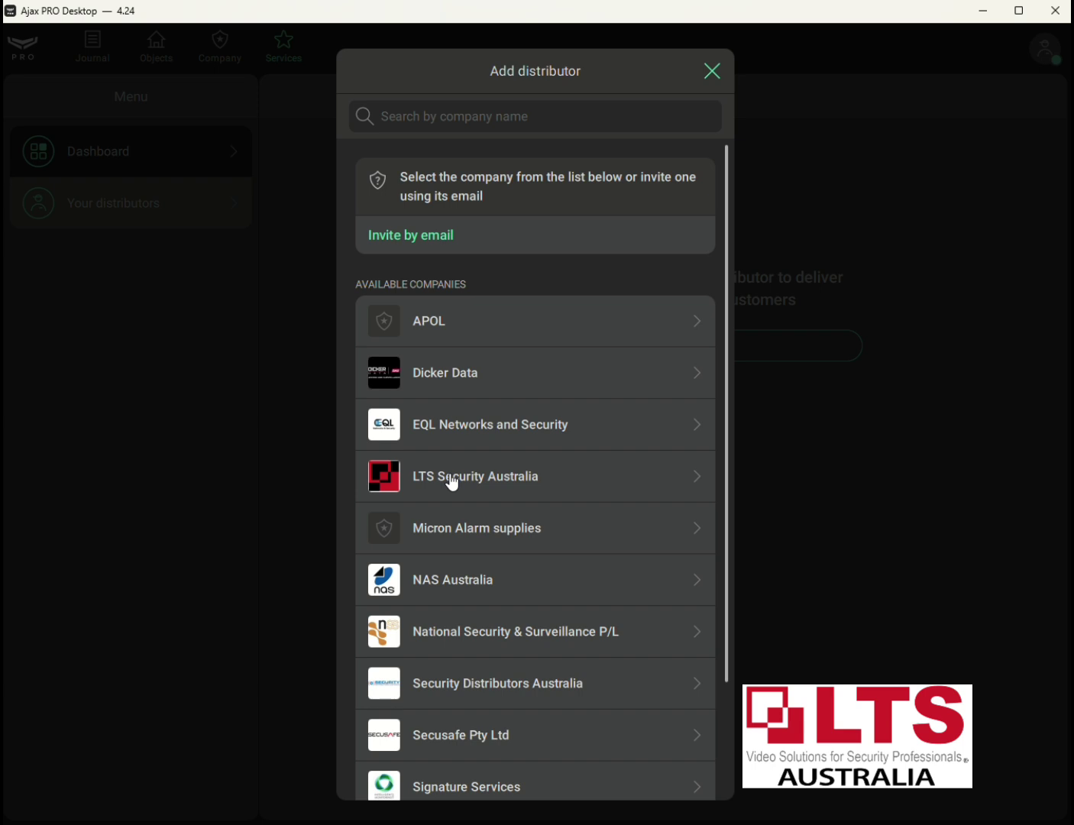
click(494, 484)
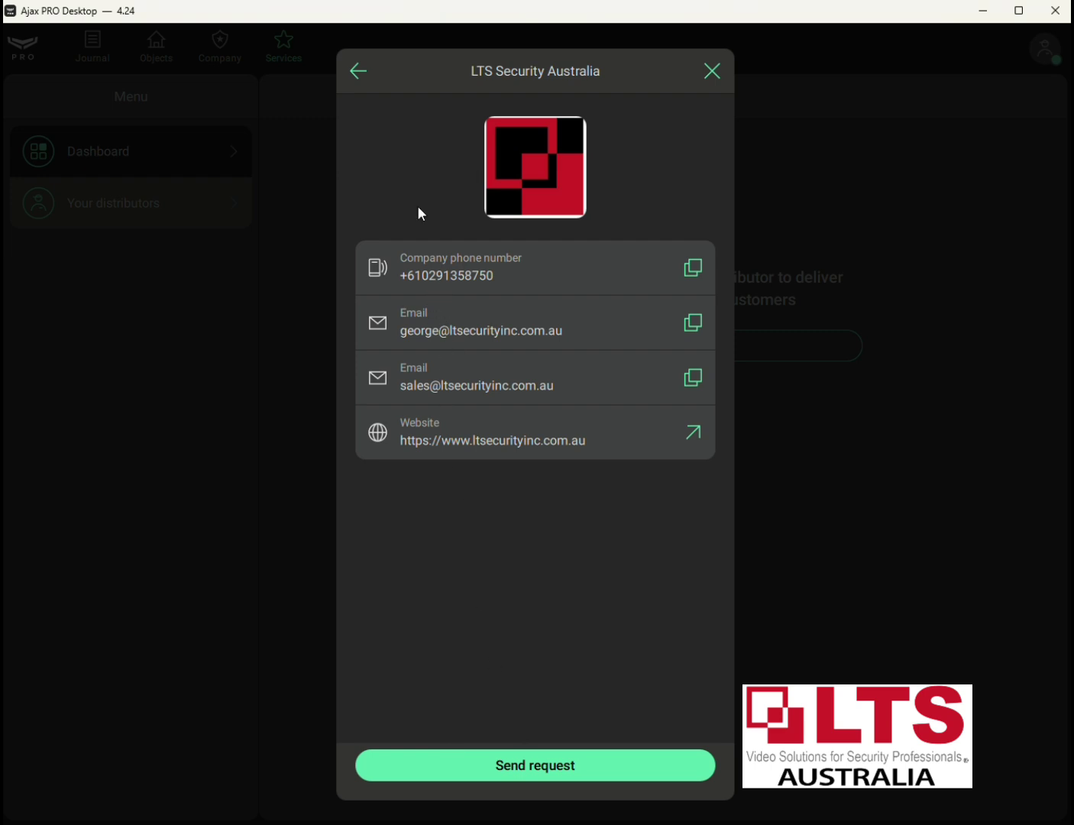
click(357, 74)
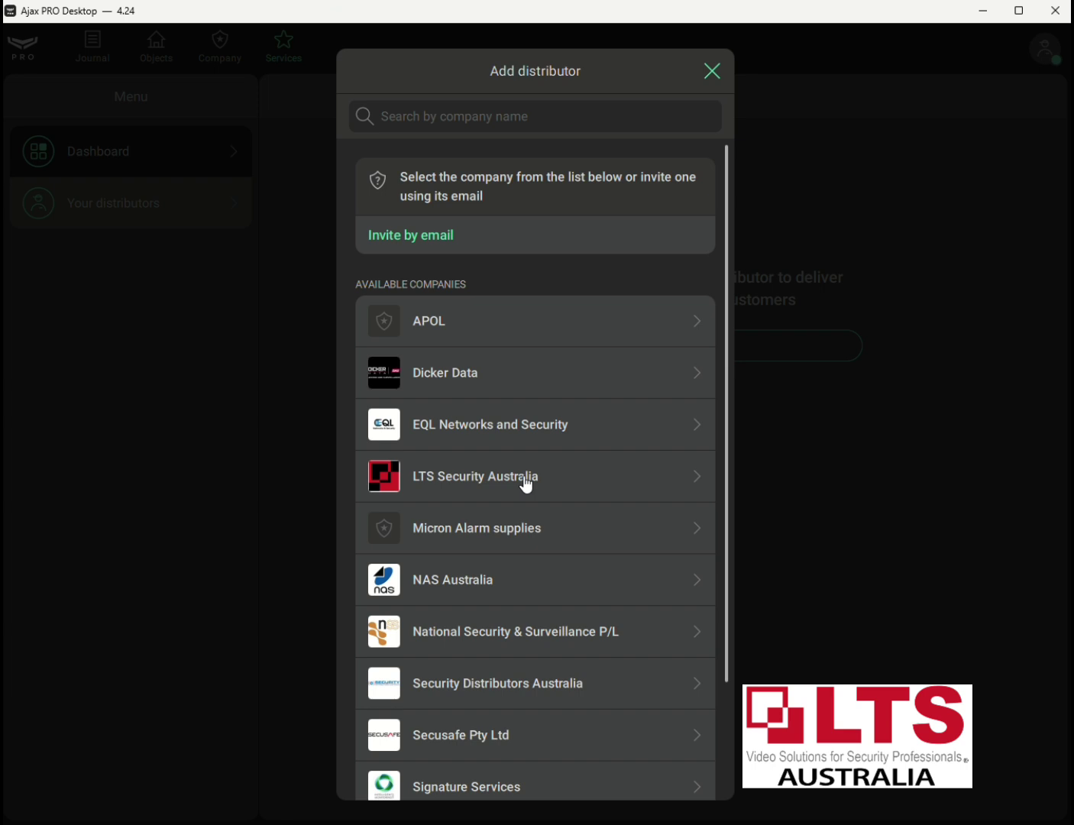
click(525, 485)
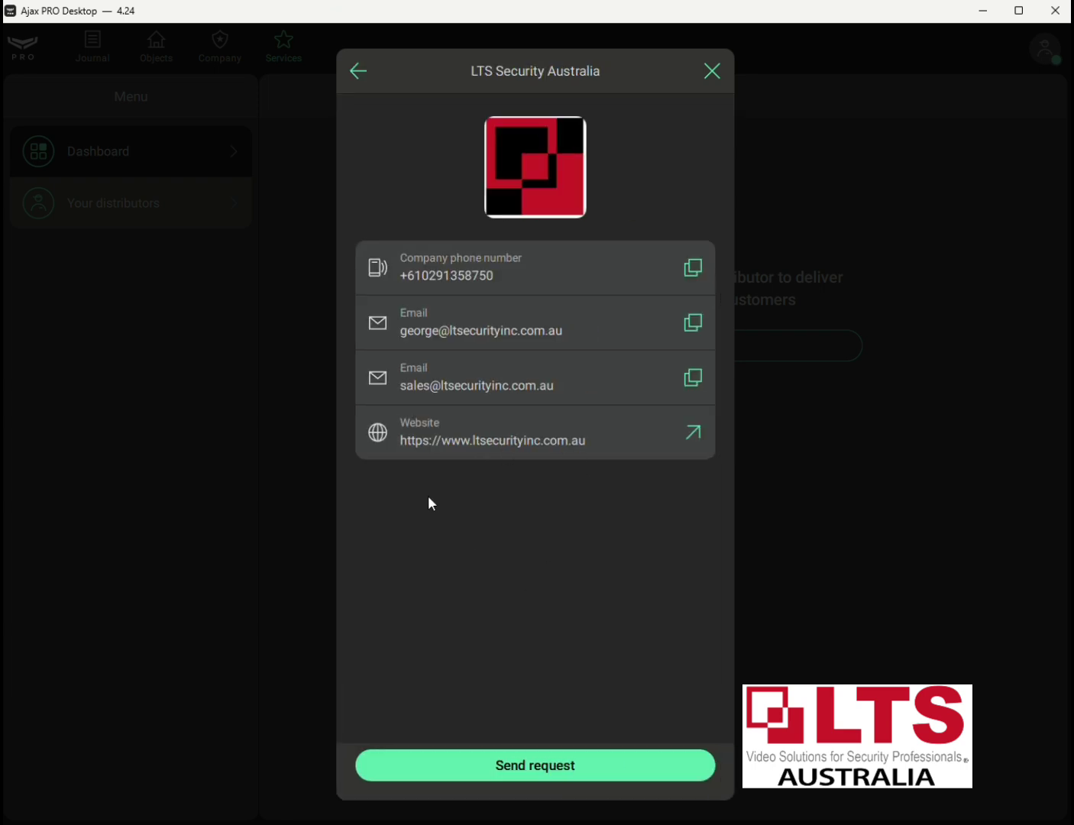
click(535, 768)
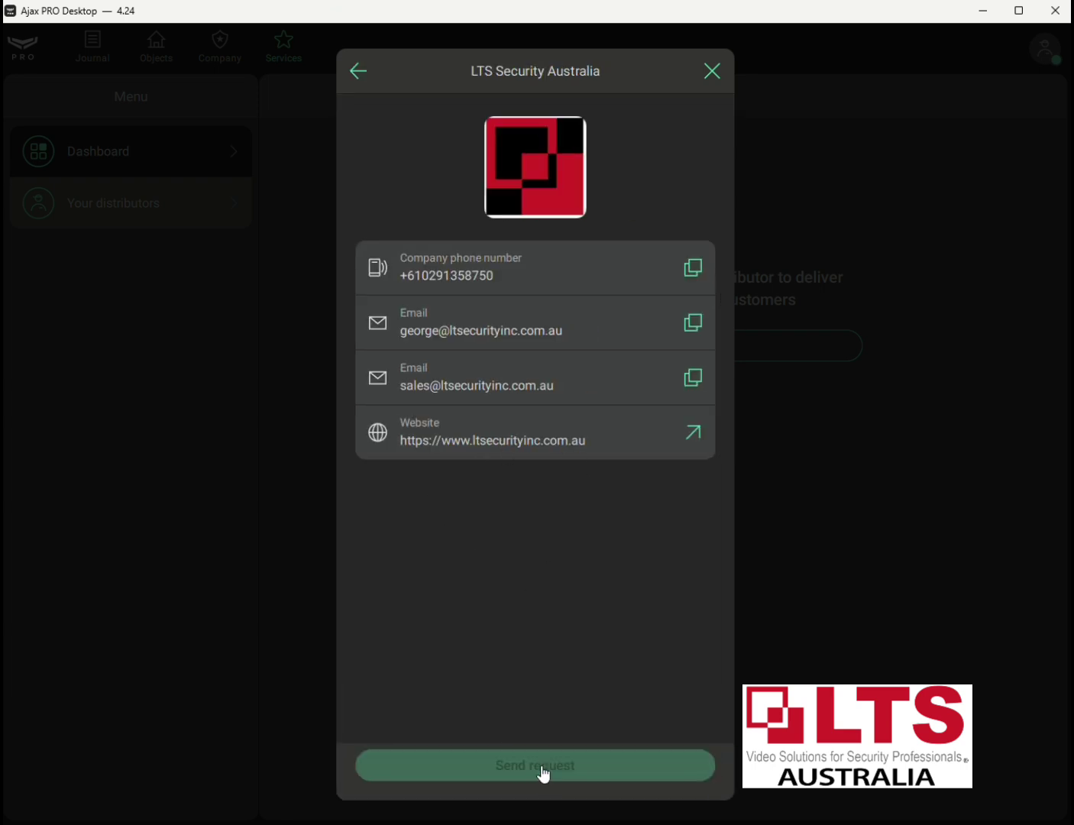
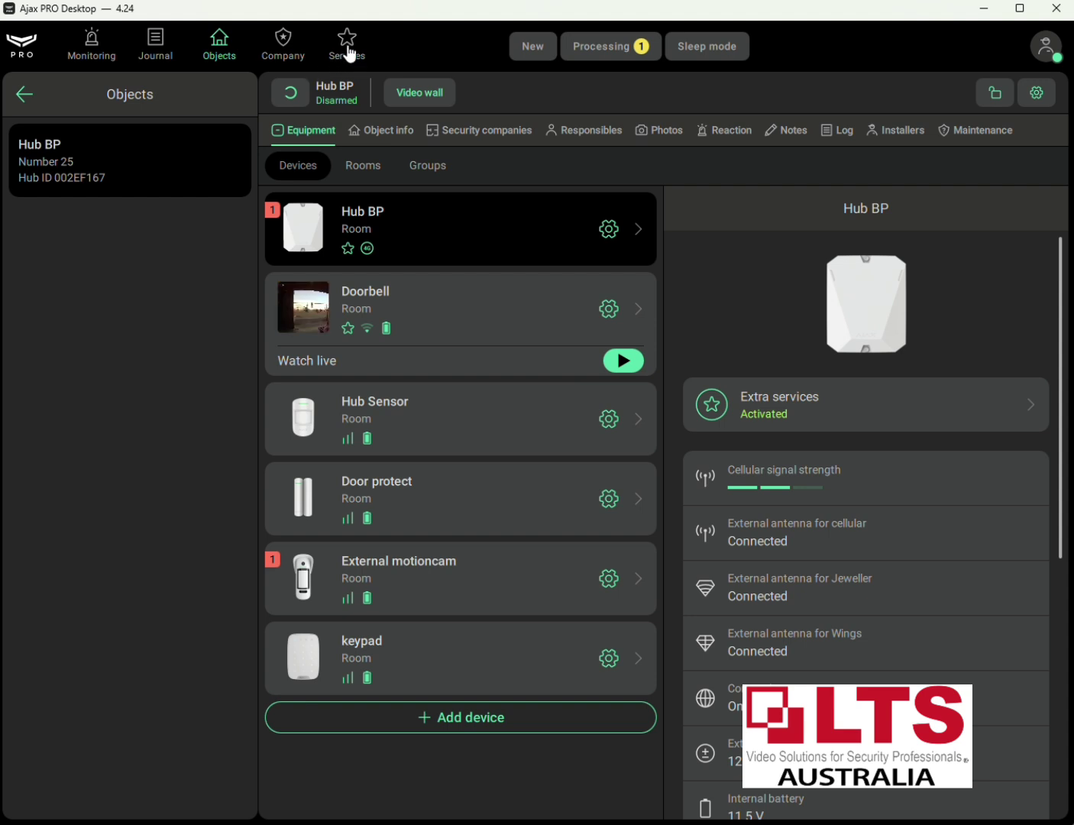
- In Services, review the LTS Security Australia distributor, then return to its dashboard totals
click(347, 46)
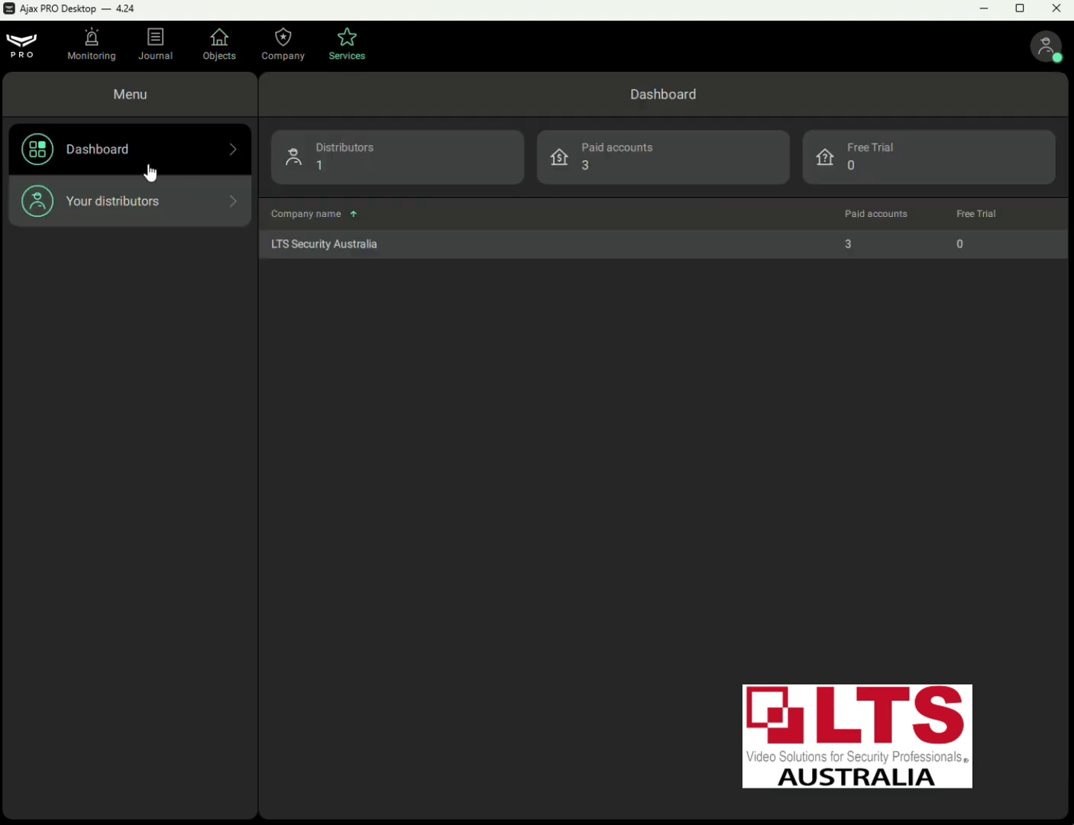
click(125, 216)
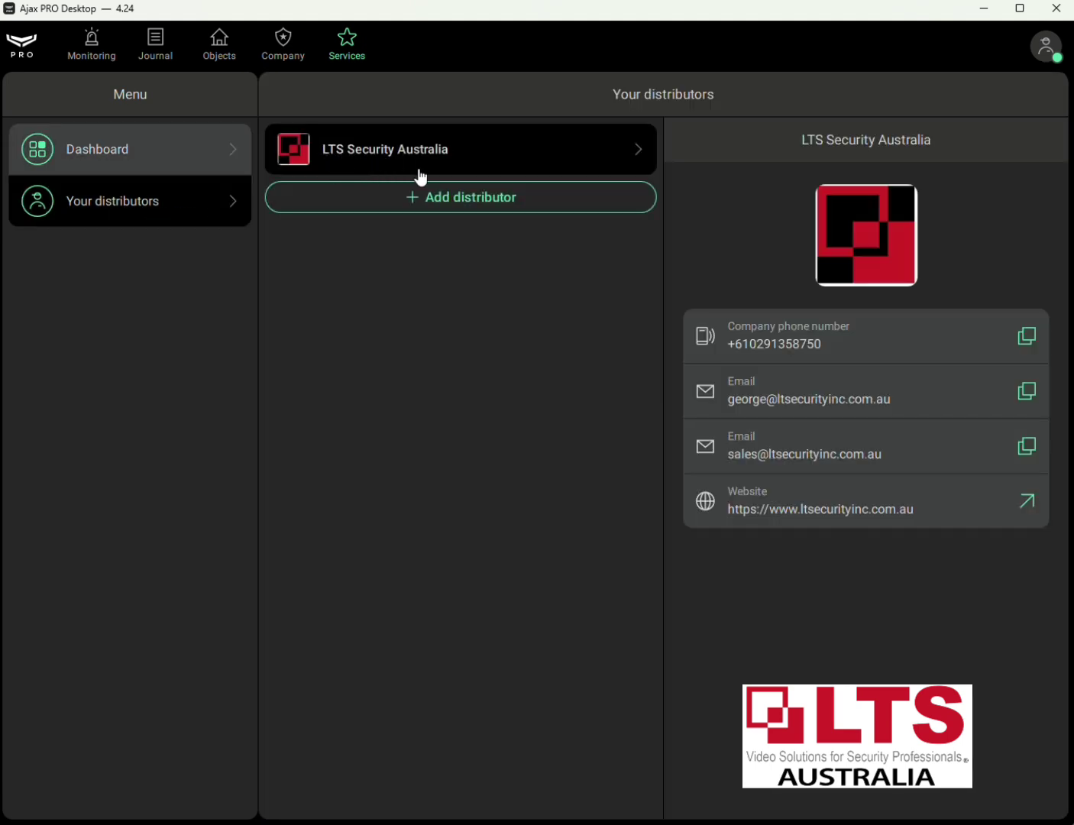
click(370, 163)
click(116, 201)
click(115, 166)
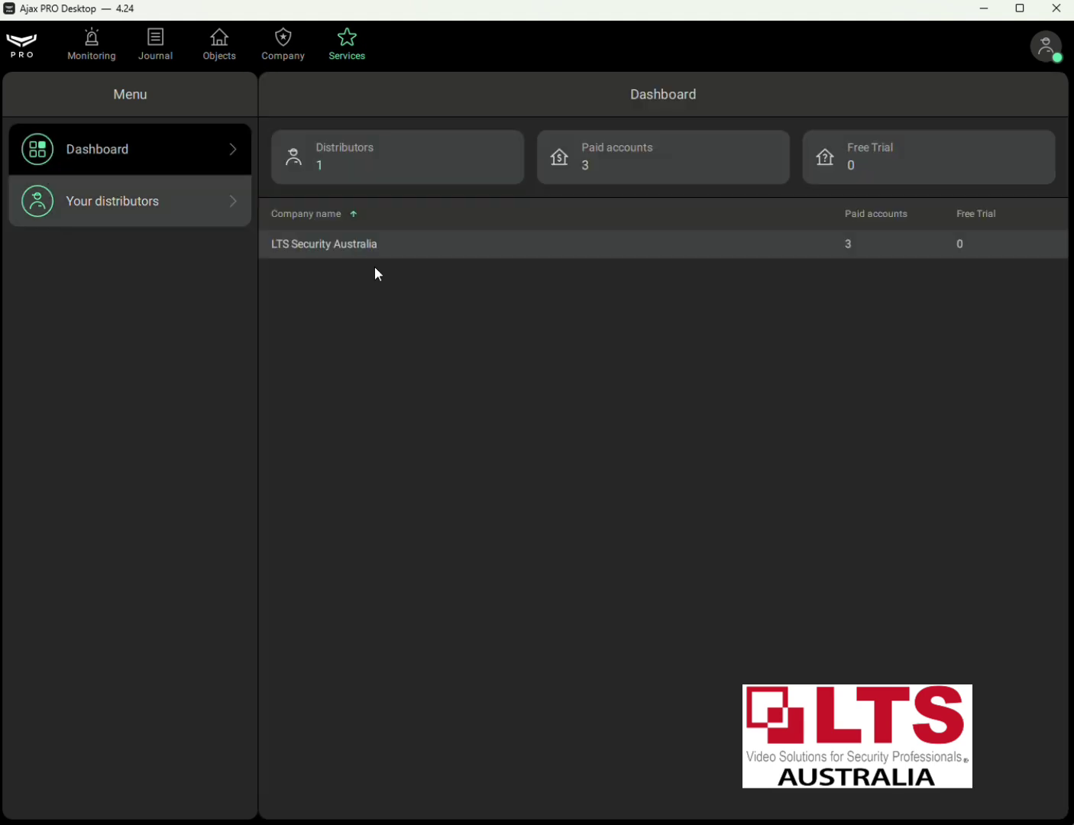
click(354, 249)
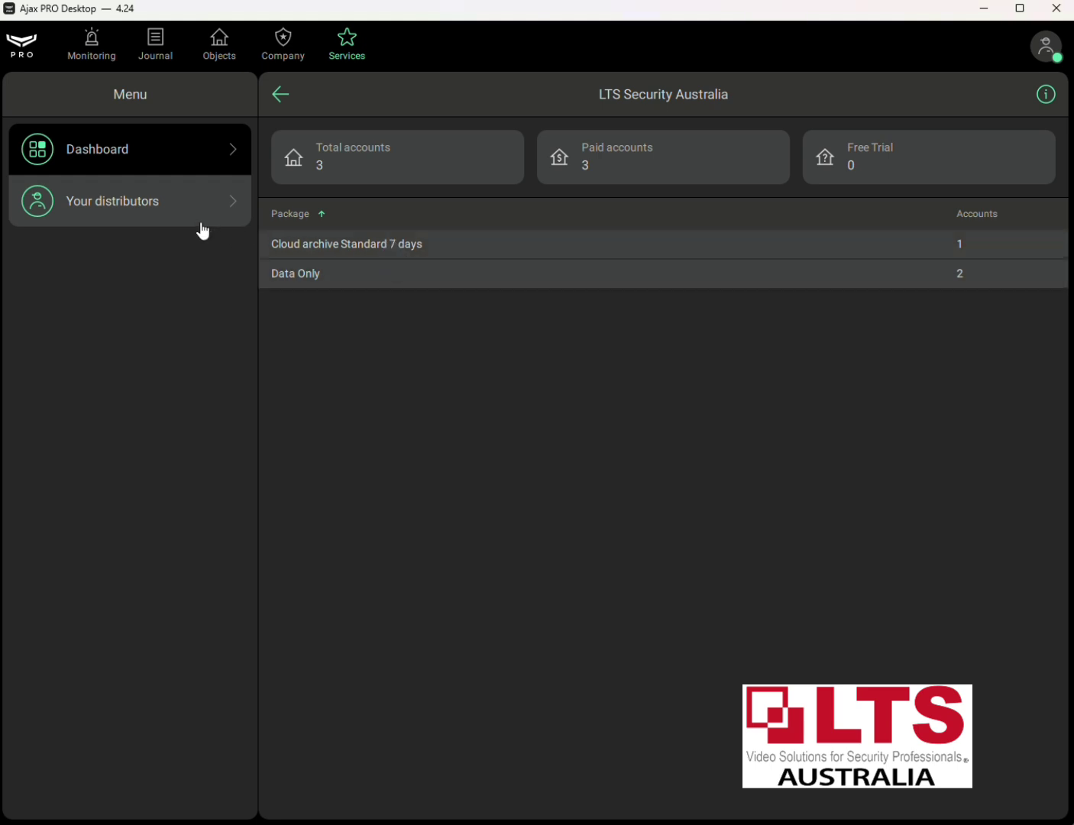
- Open the LTS Security Australia breakdown of paid accounts, Cloud archive and Data Only
click(158, 217)
click(127, 171)
- Go through Monitoring and the Objects list back to Hub BP's equipment list
click(98, 47)
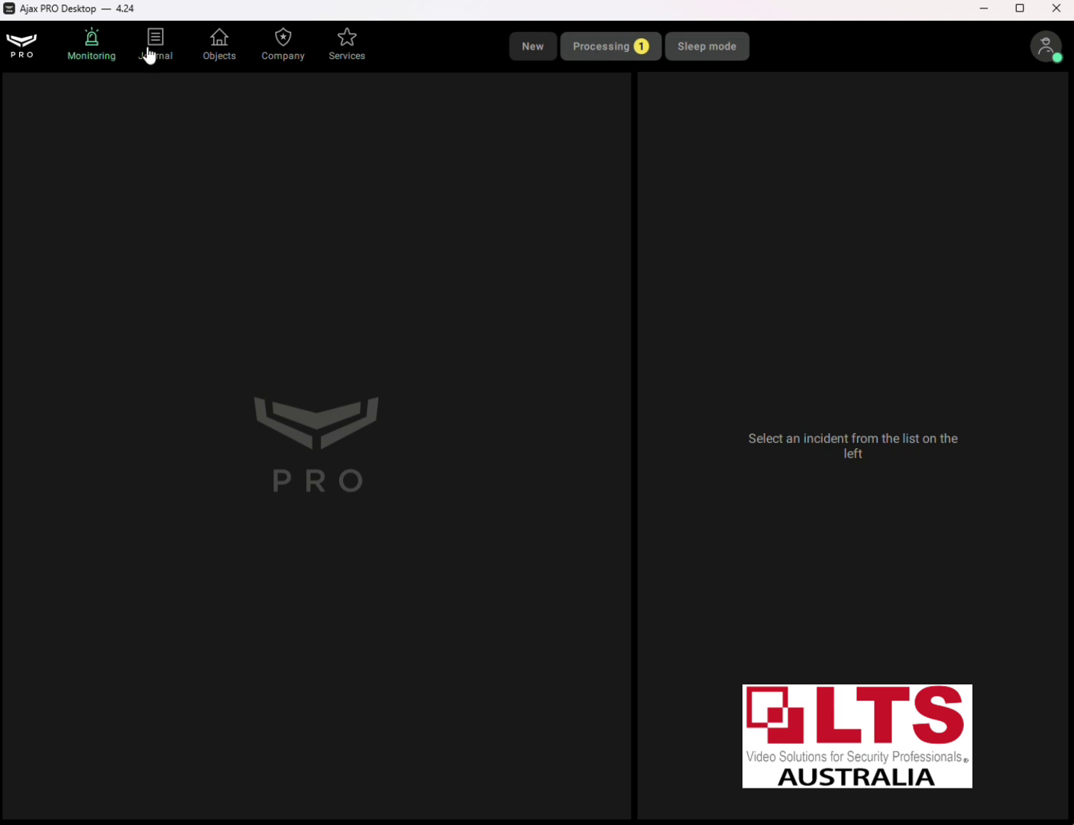
click(222, 44)
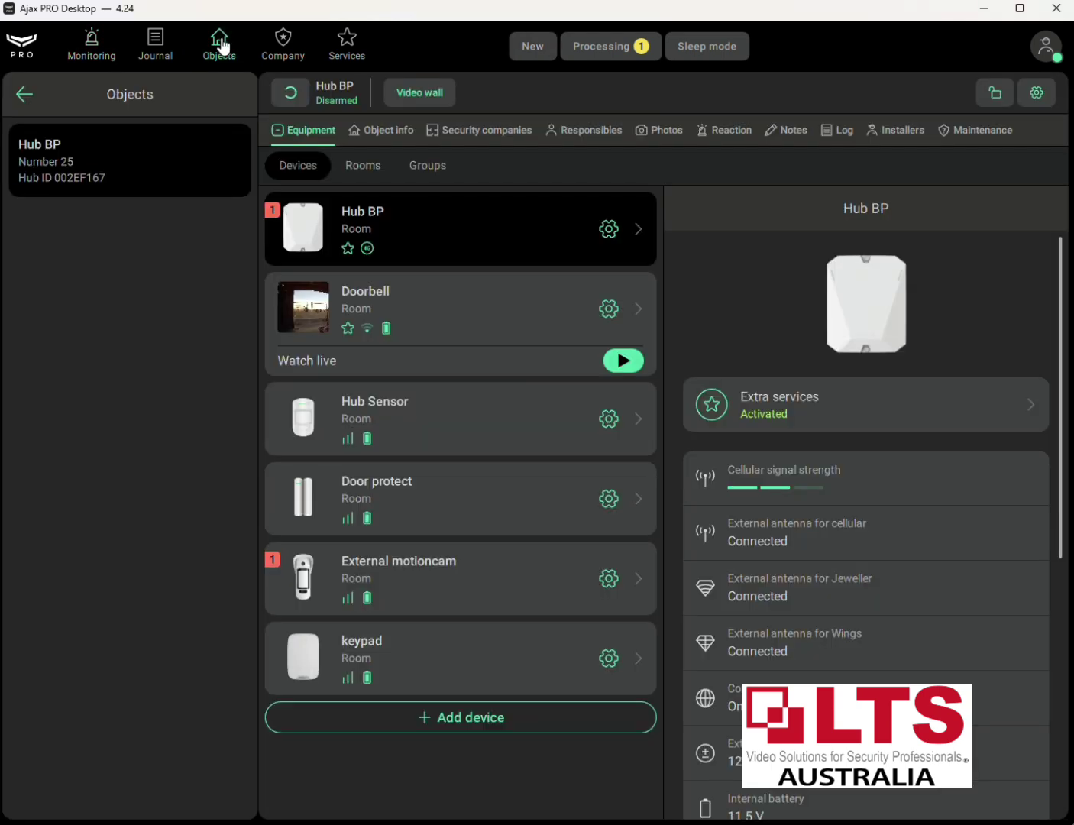
click(25, 95)
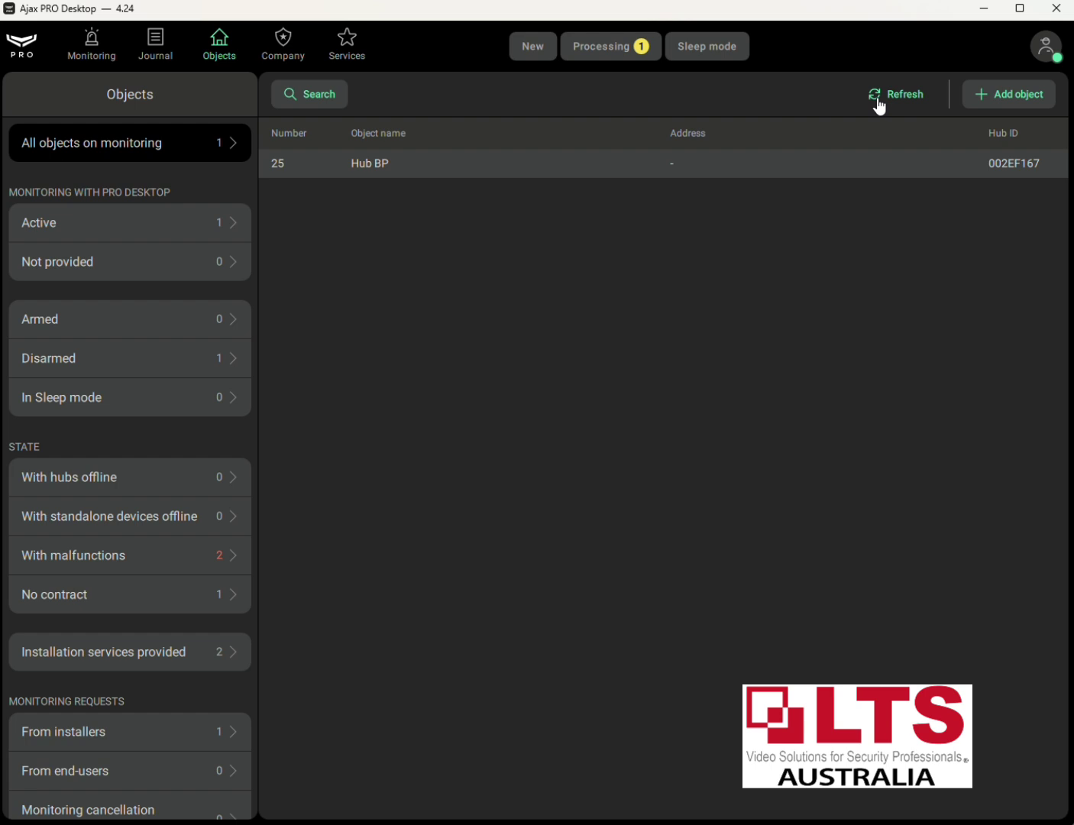
click(370, 165)
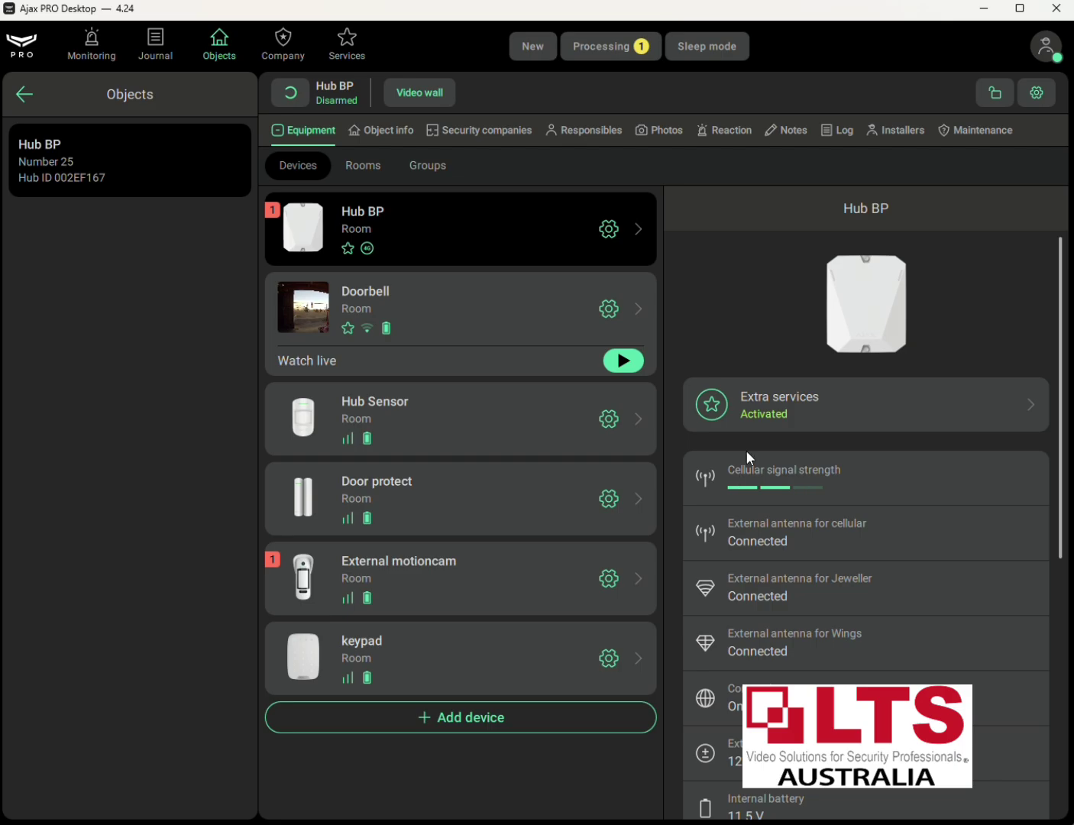
- Open Hub BP's Extra services and start deactivating Ajax SIM, Data Only, then cancel
click(776, 412)
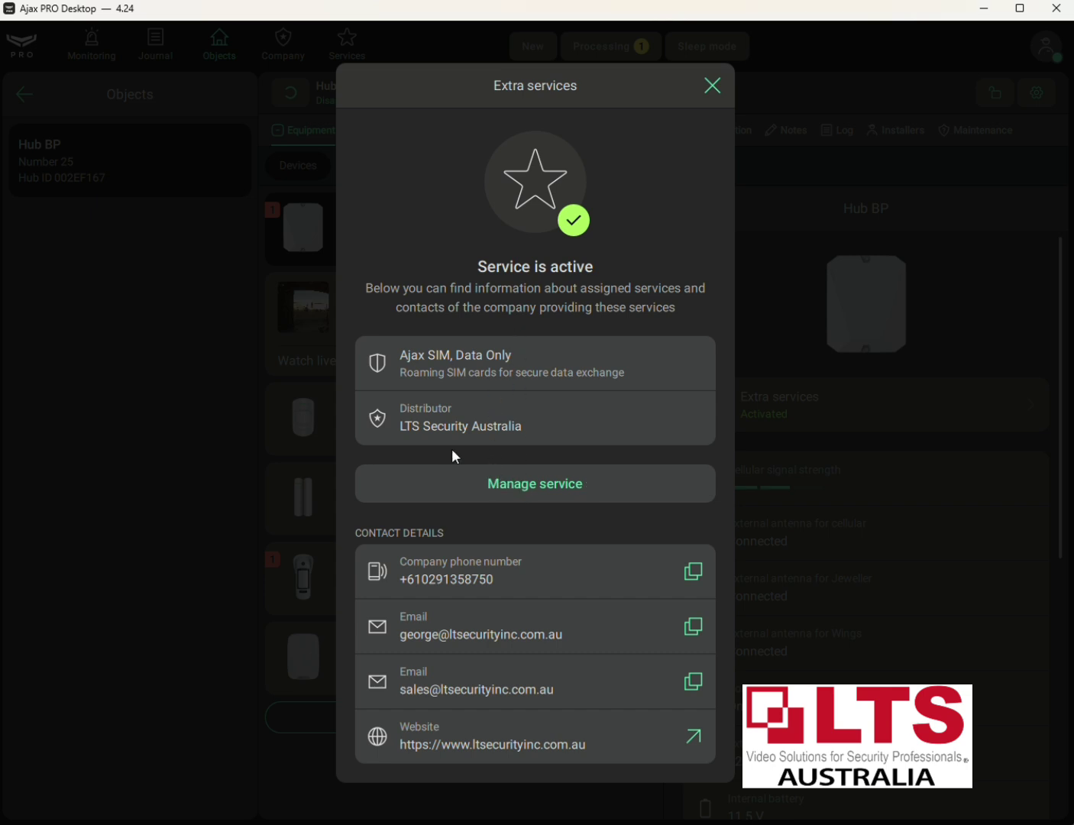
click(547, 482)
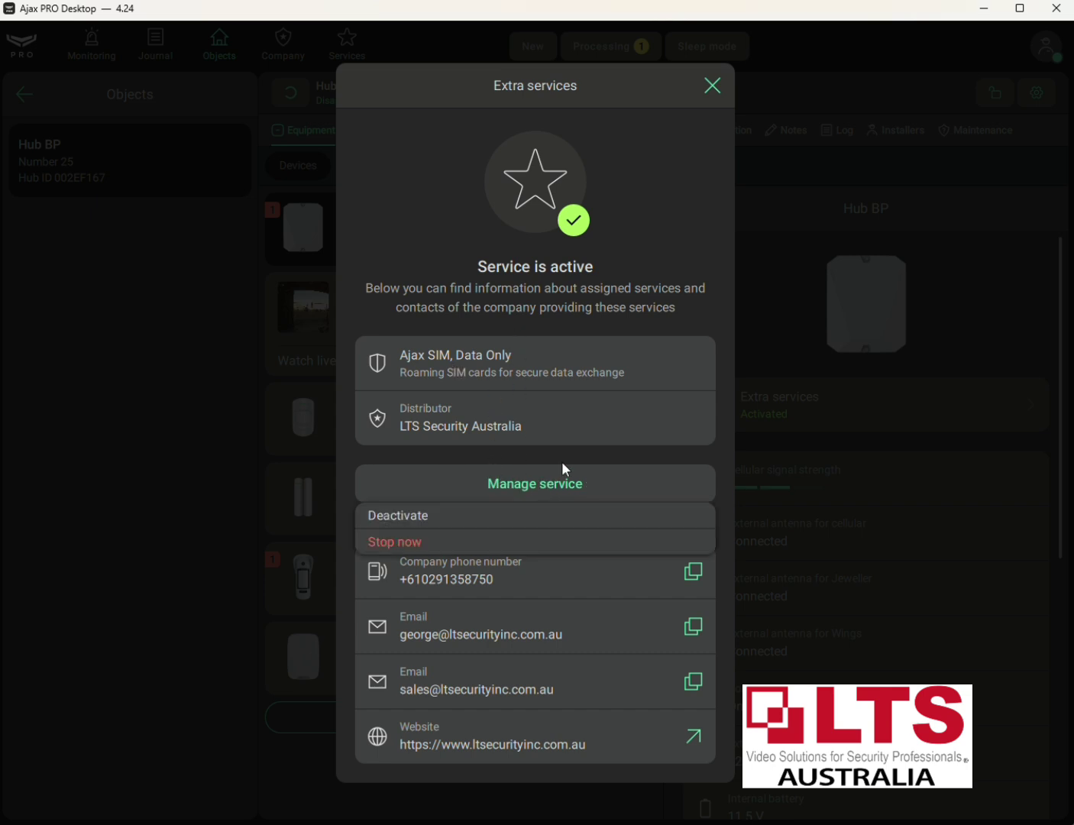
click(417, 522)
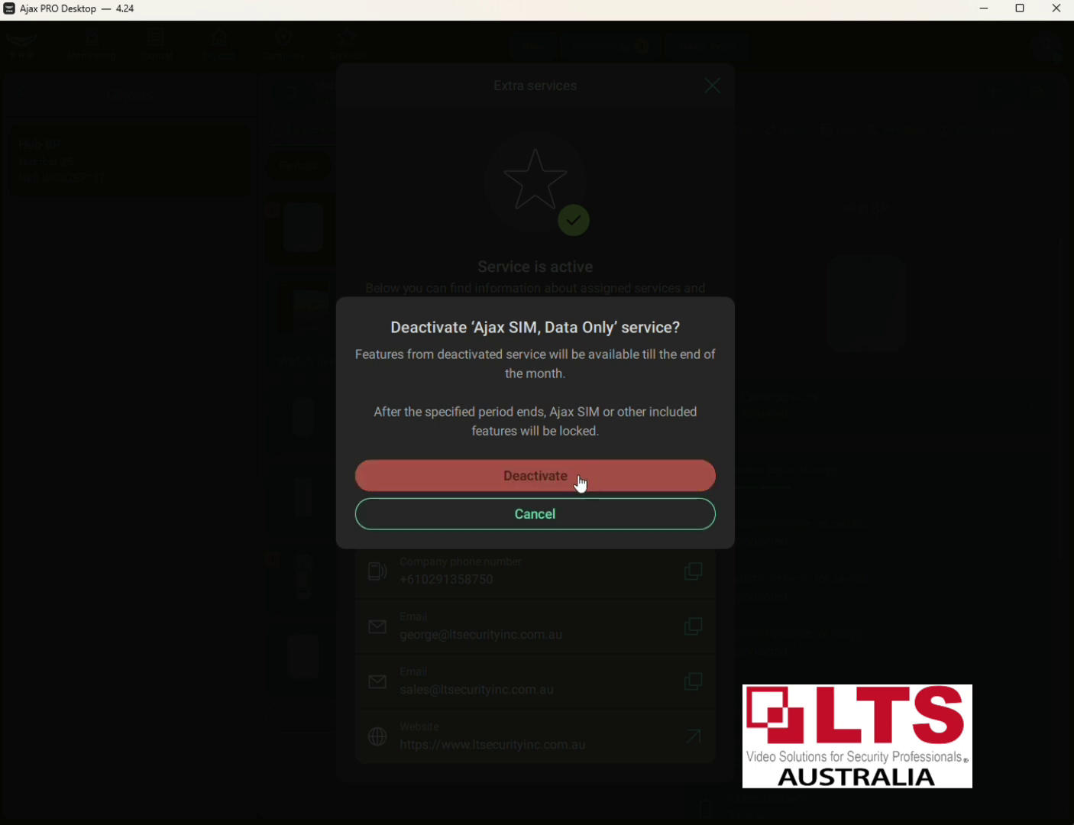
click(543, 519)
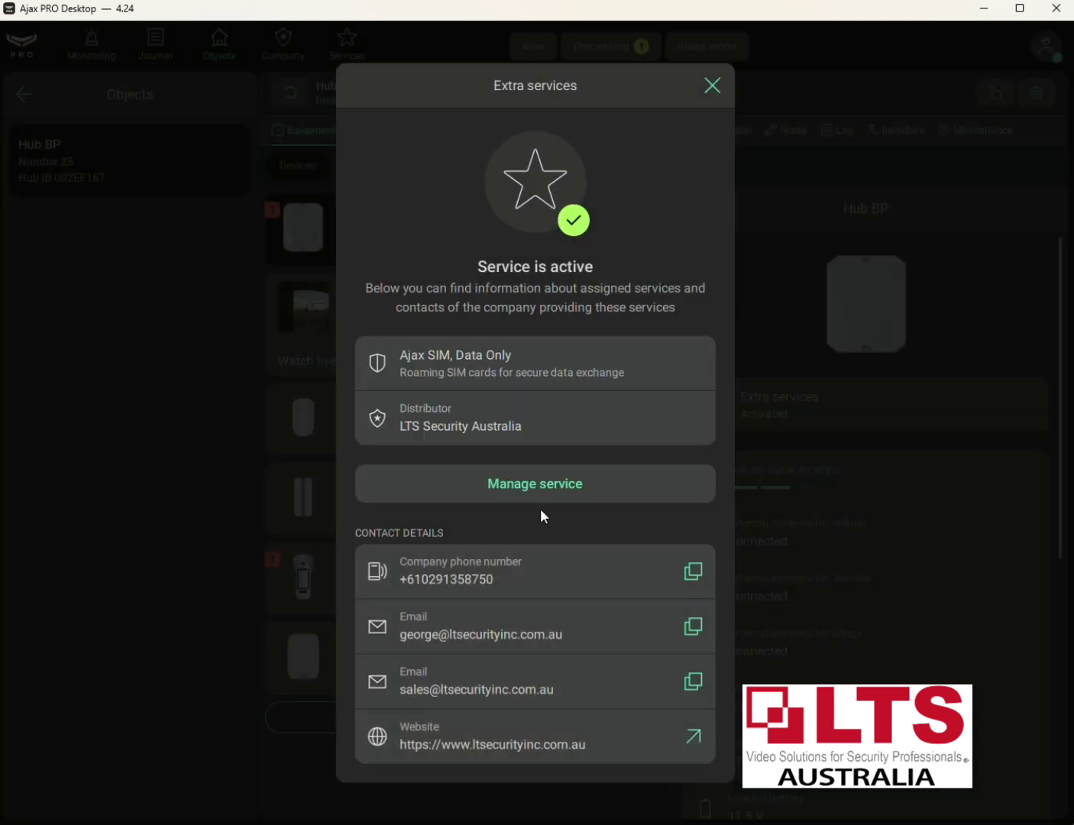
- Try stopping the Ajax SIM, Data Only service immediately, then cancel the confirmation
click(530, 493)
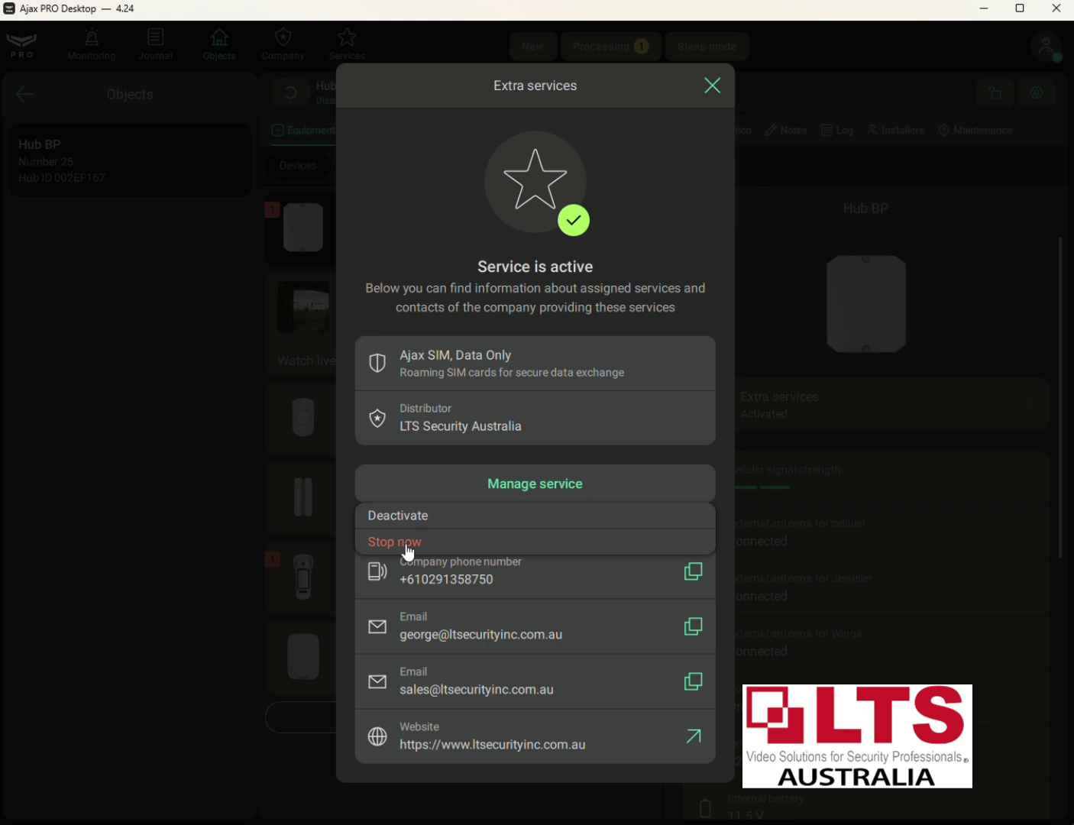
click(413, 548)
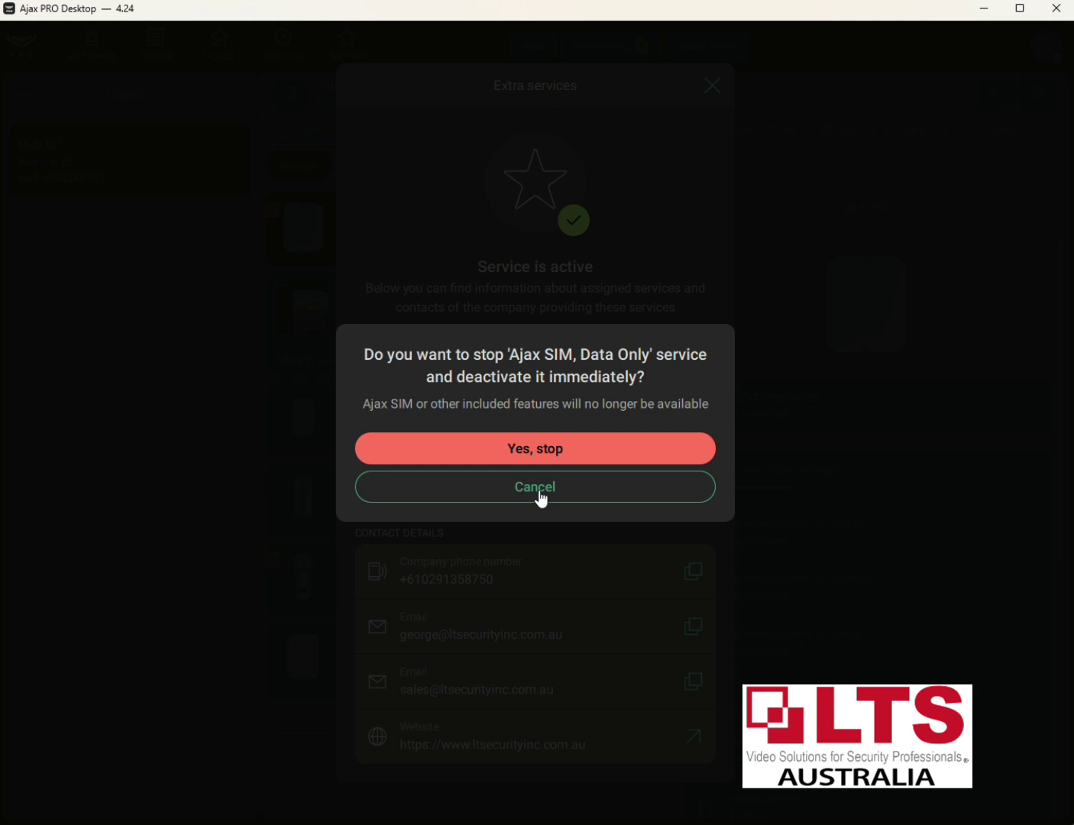
click(541, 498)
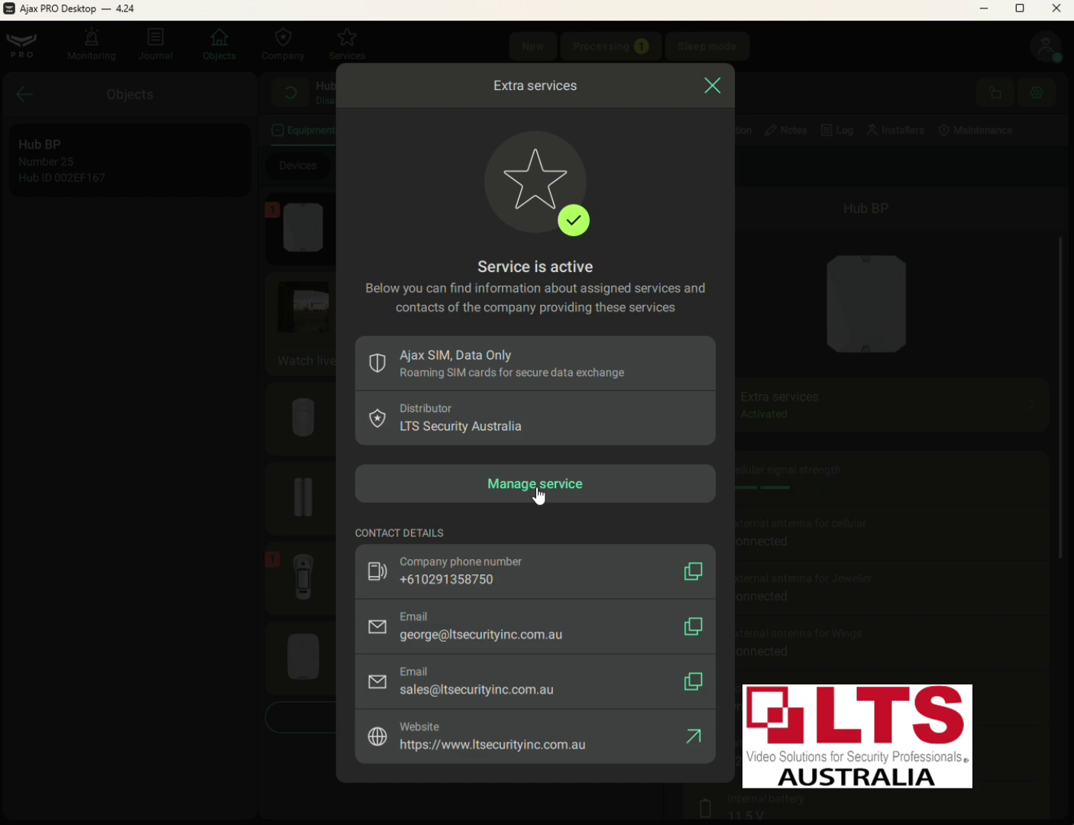
- Close the Extra services window to return to Hub BP's equipment list
click(710, 91)
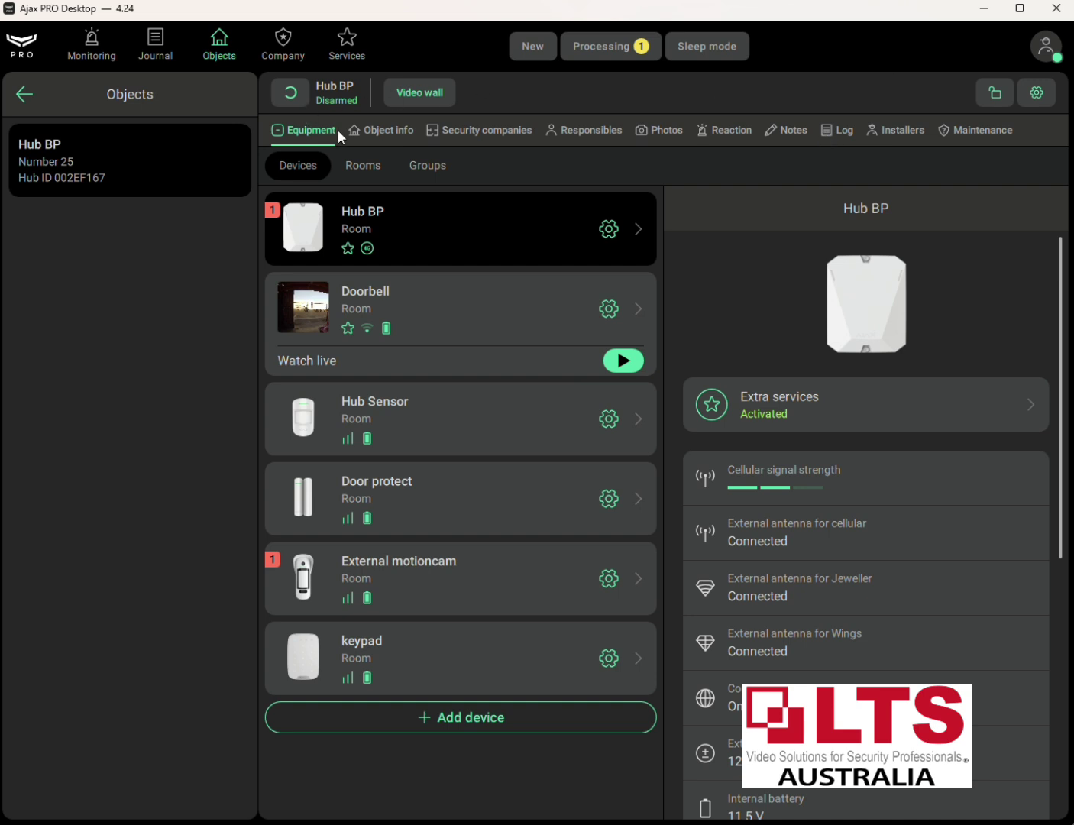
- Check Services in Demo Company - LTS, then switch to the personal profile's spaces
click(1046, 47)
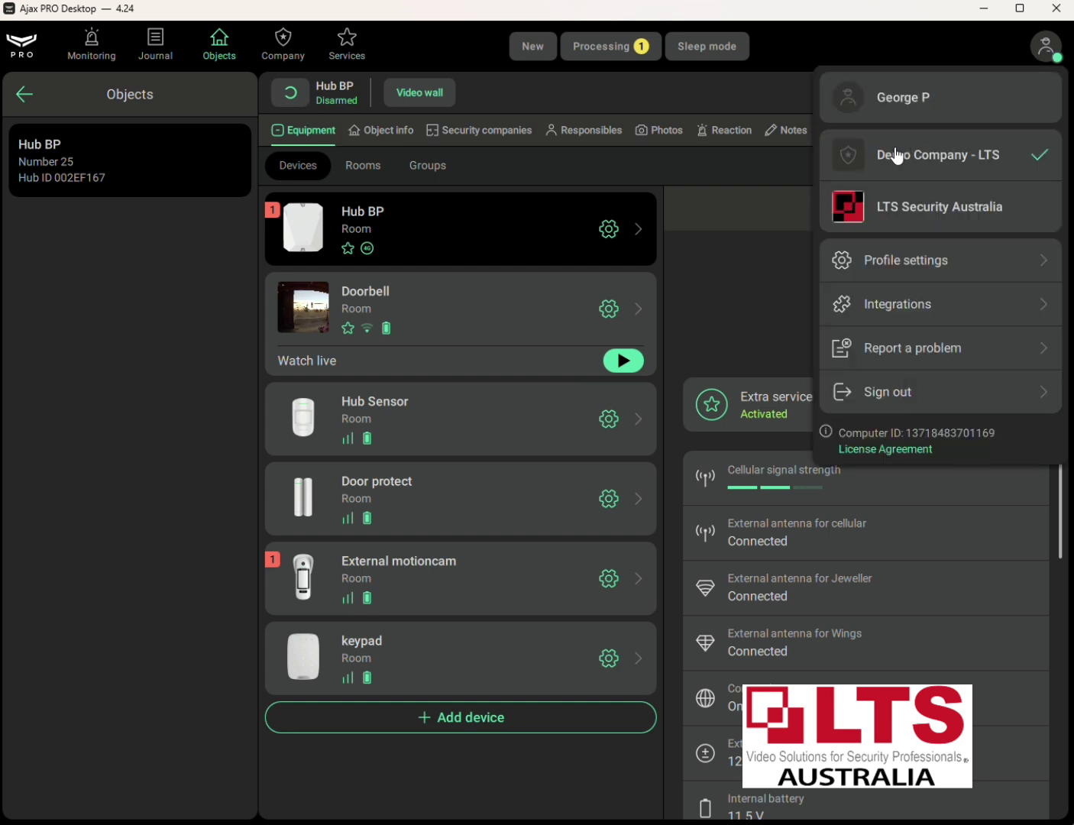
click(972, 157)
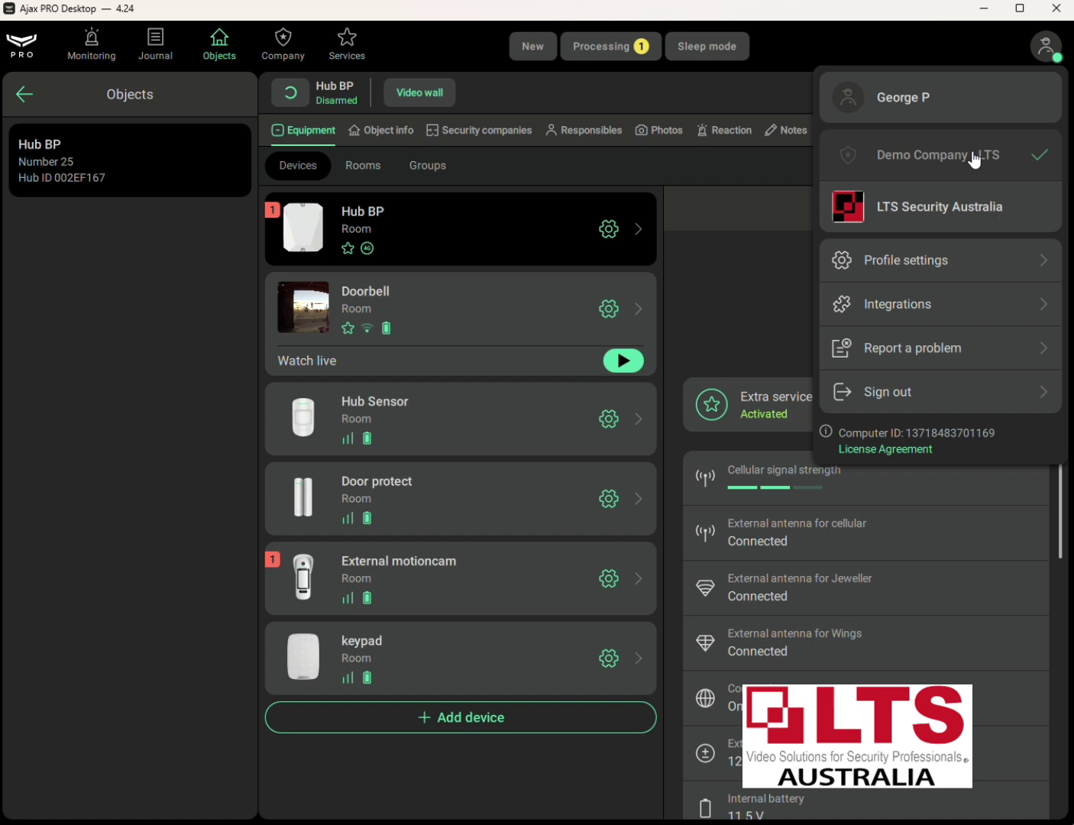
click(799, 43)
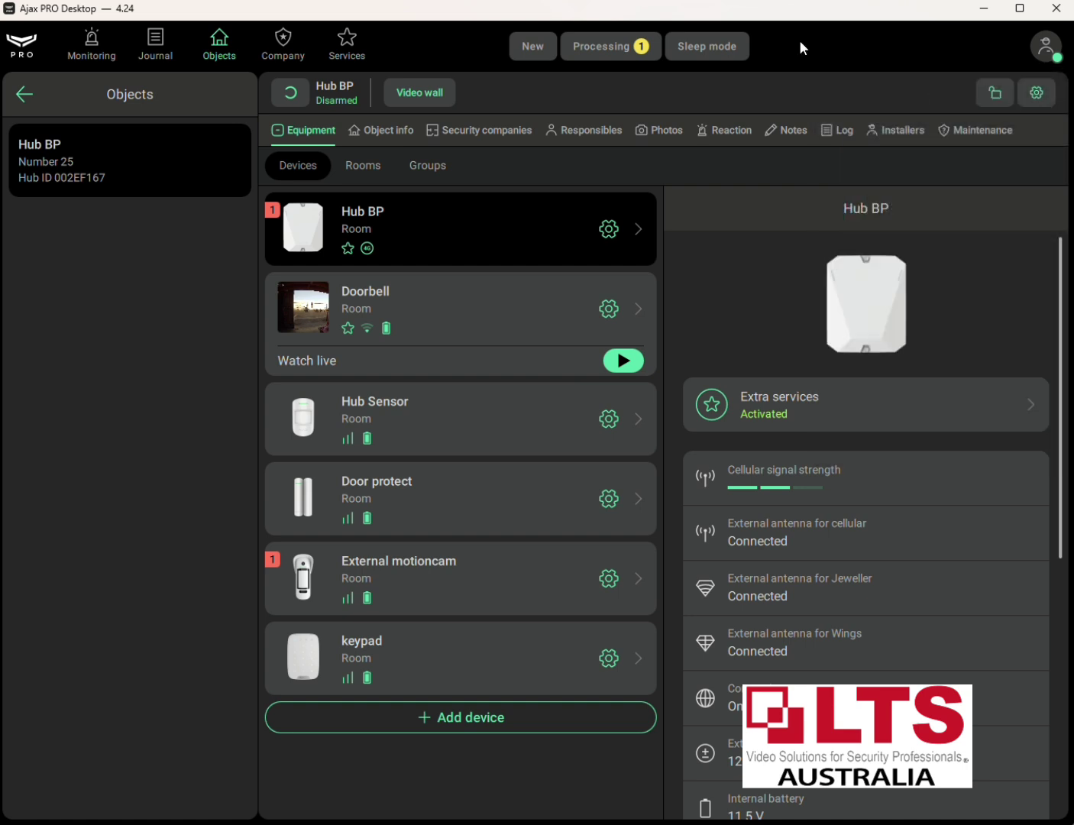
click(346, 42)
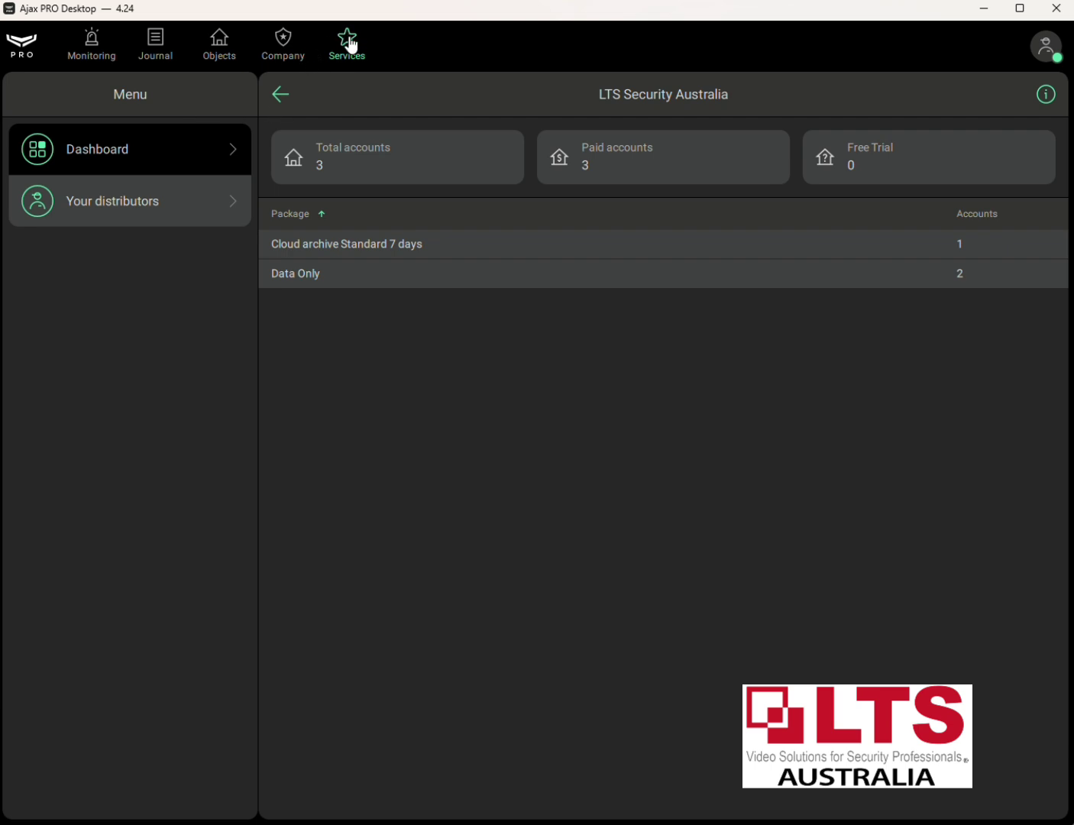
click(1048, 60)
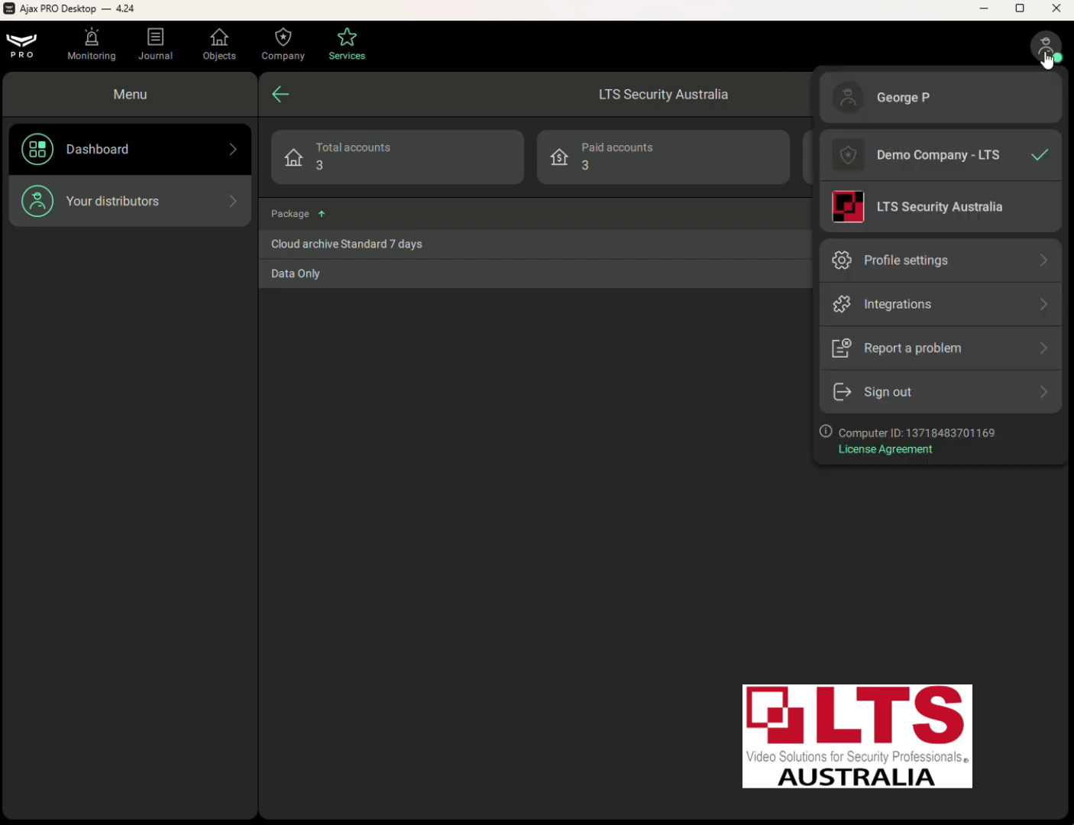
click(899, 106)
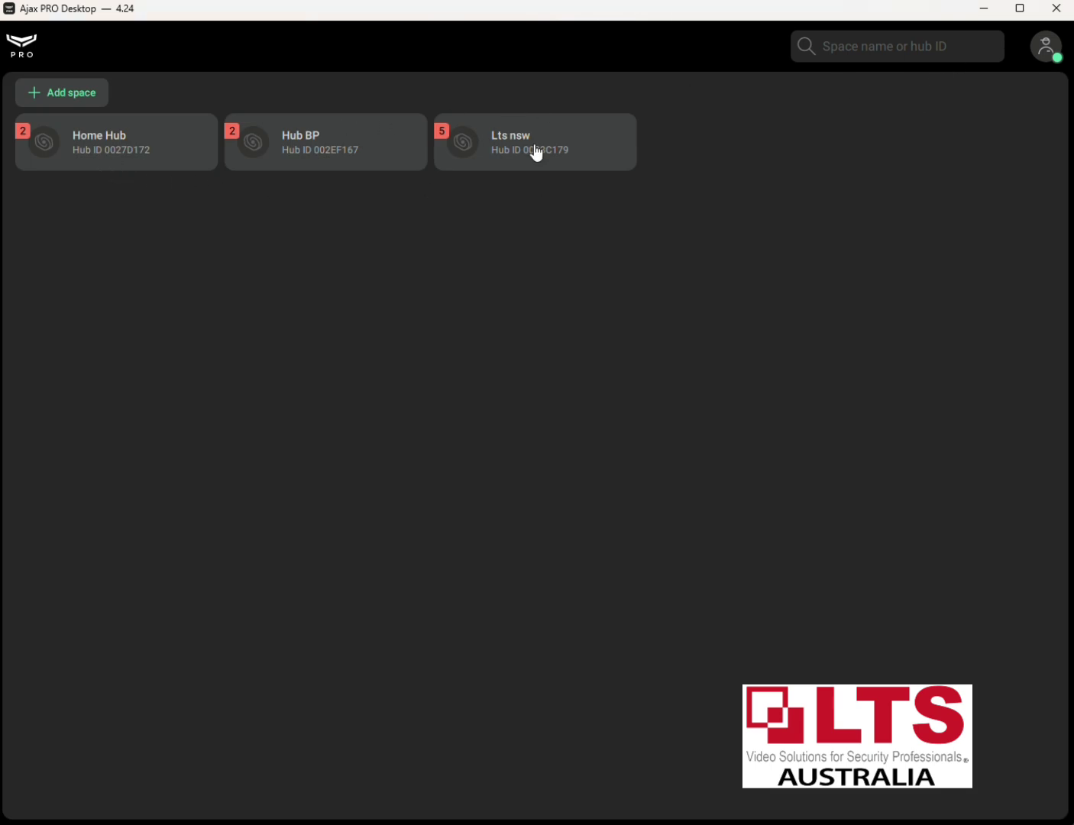
- Open the Hub BP space and review its Extra services, still Activated
click(303, 148)
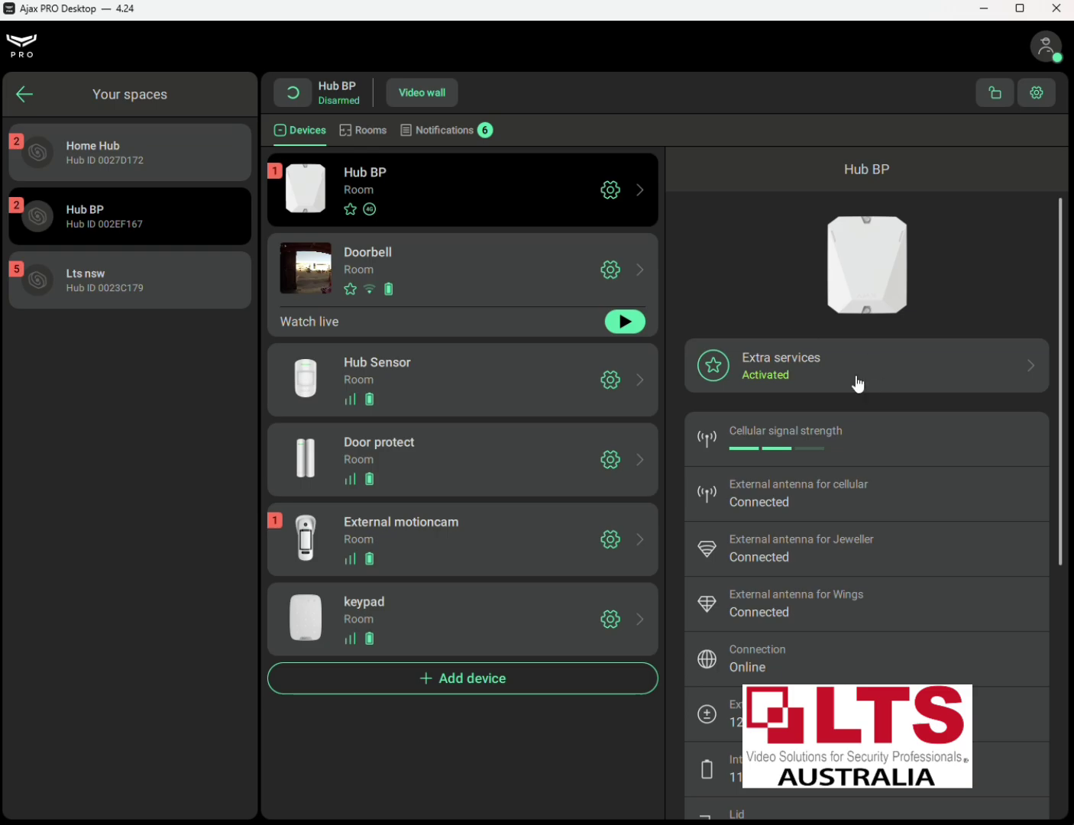
click(853, 379)
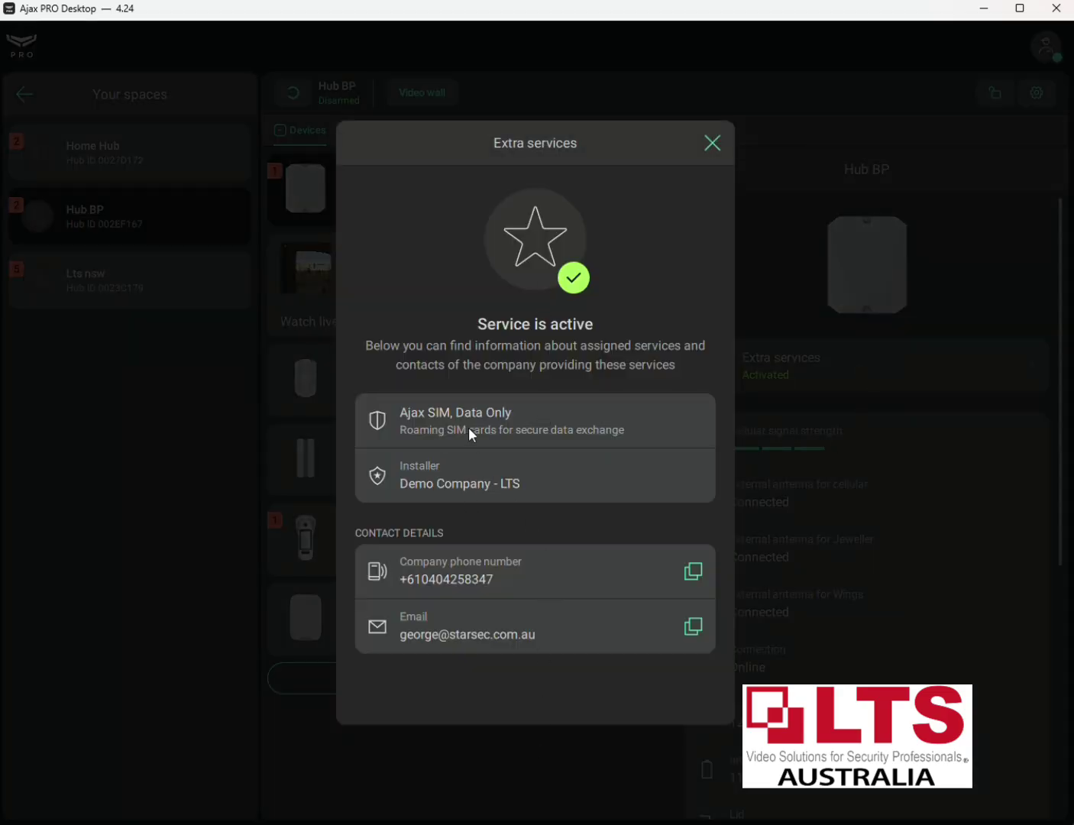
click(712, 144)
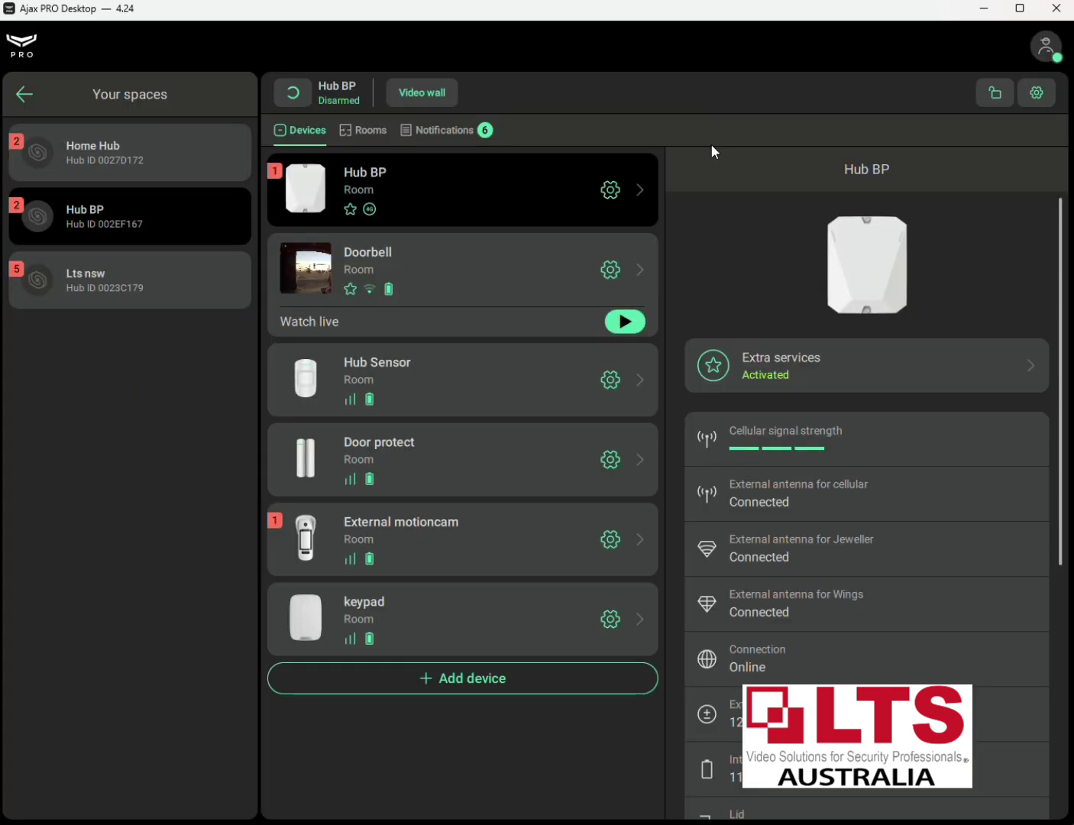
click(1047, 46)
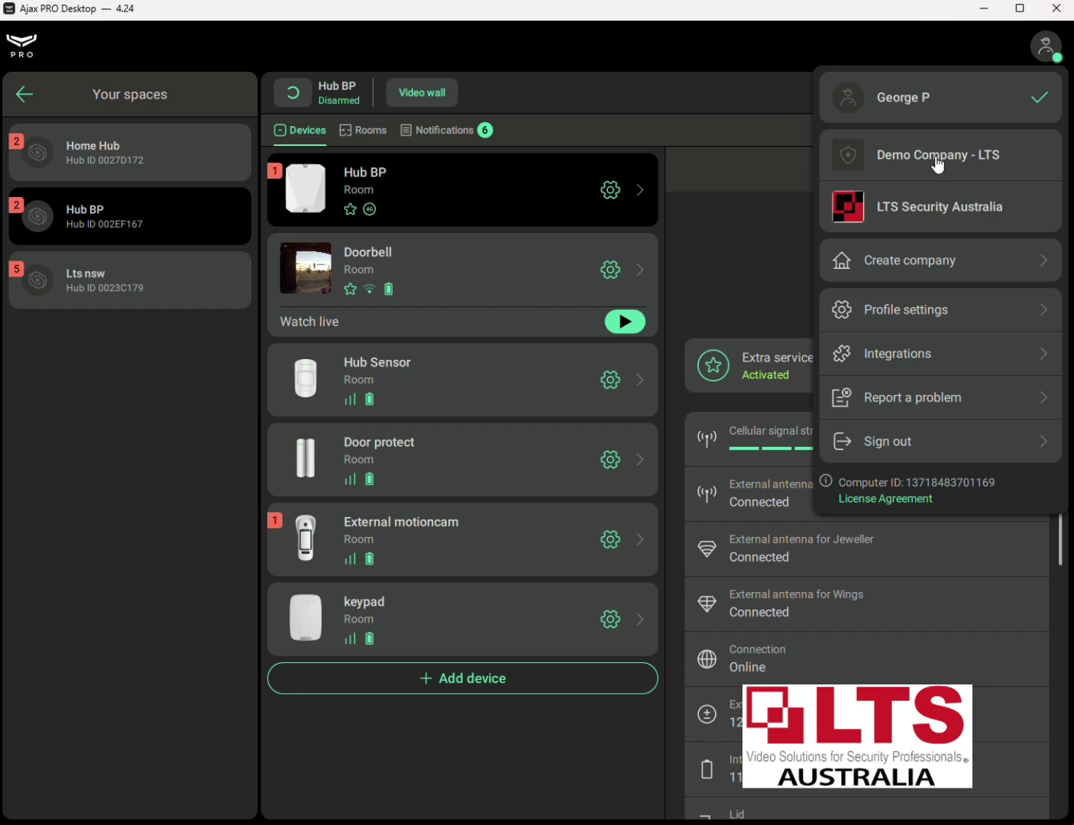
- Switch to Demo Company - LTS and view the Company General info page
click(938, 156)
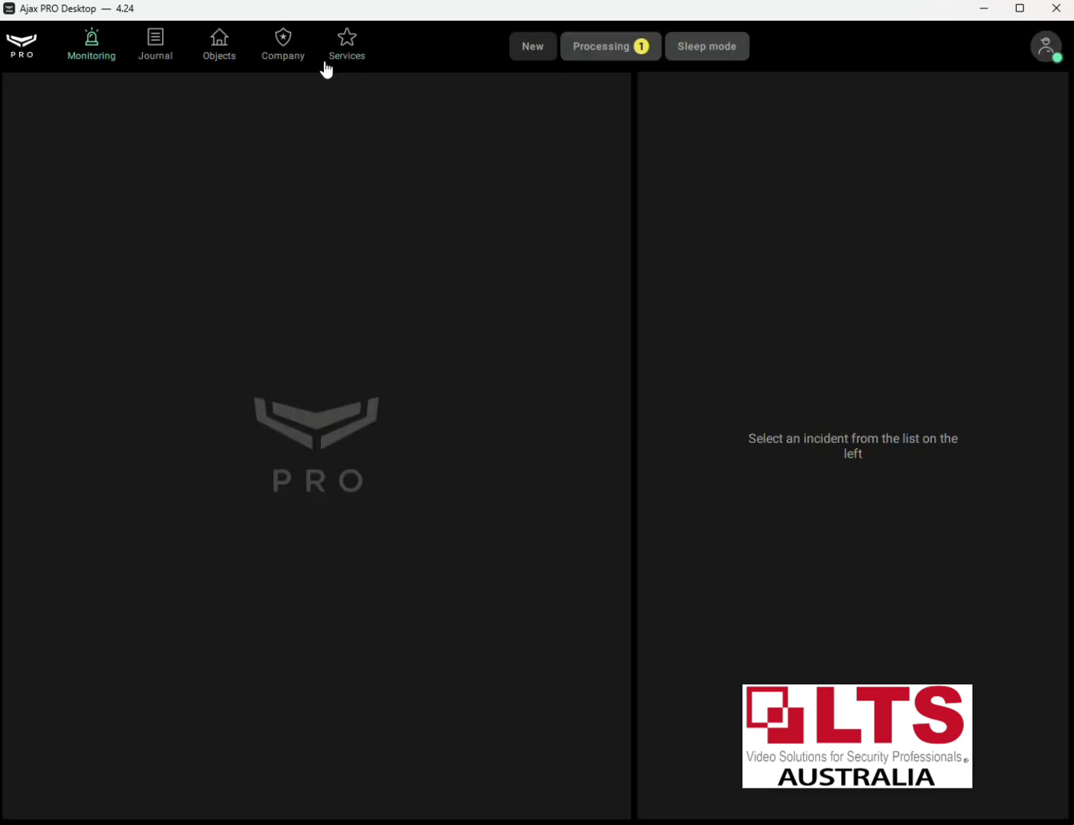
click(284, 49)
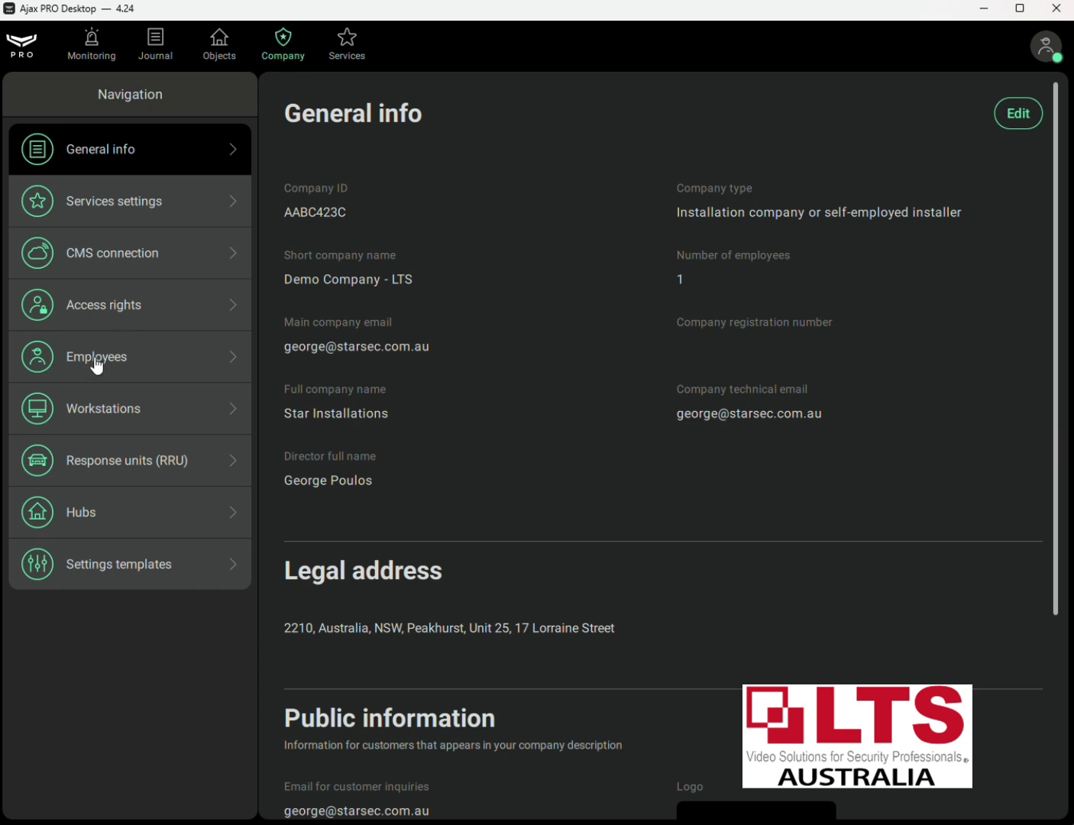
- Review Access rights for Installer, Head of installers and Company owner, then list Employees
click(132, 315)
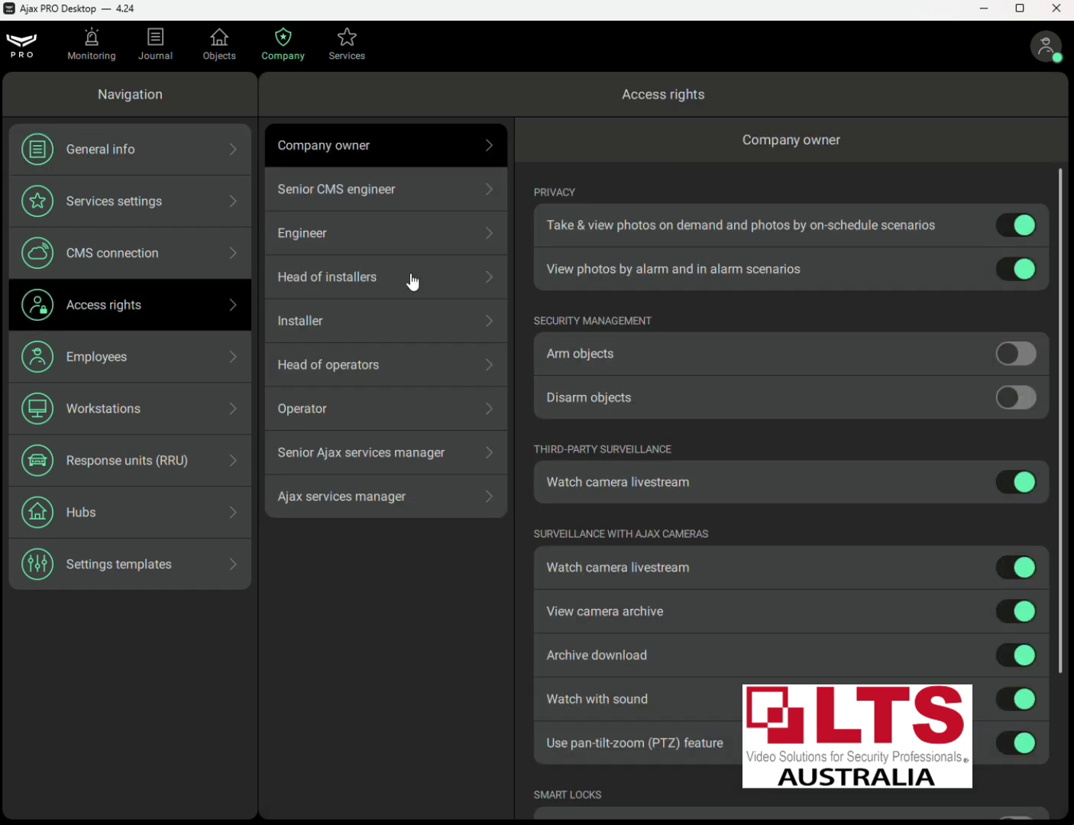
click(313, 328)
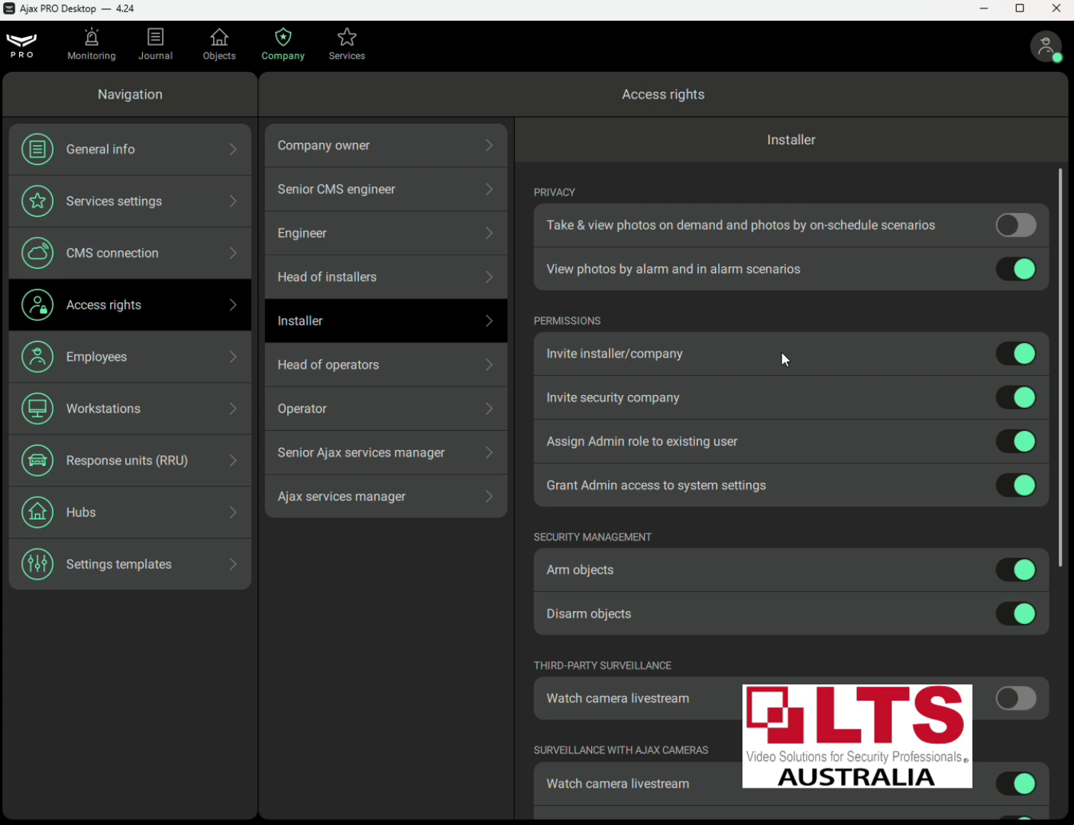
scroll(837, 466, down, 5)
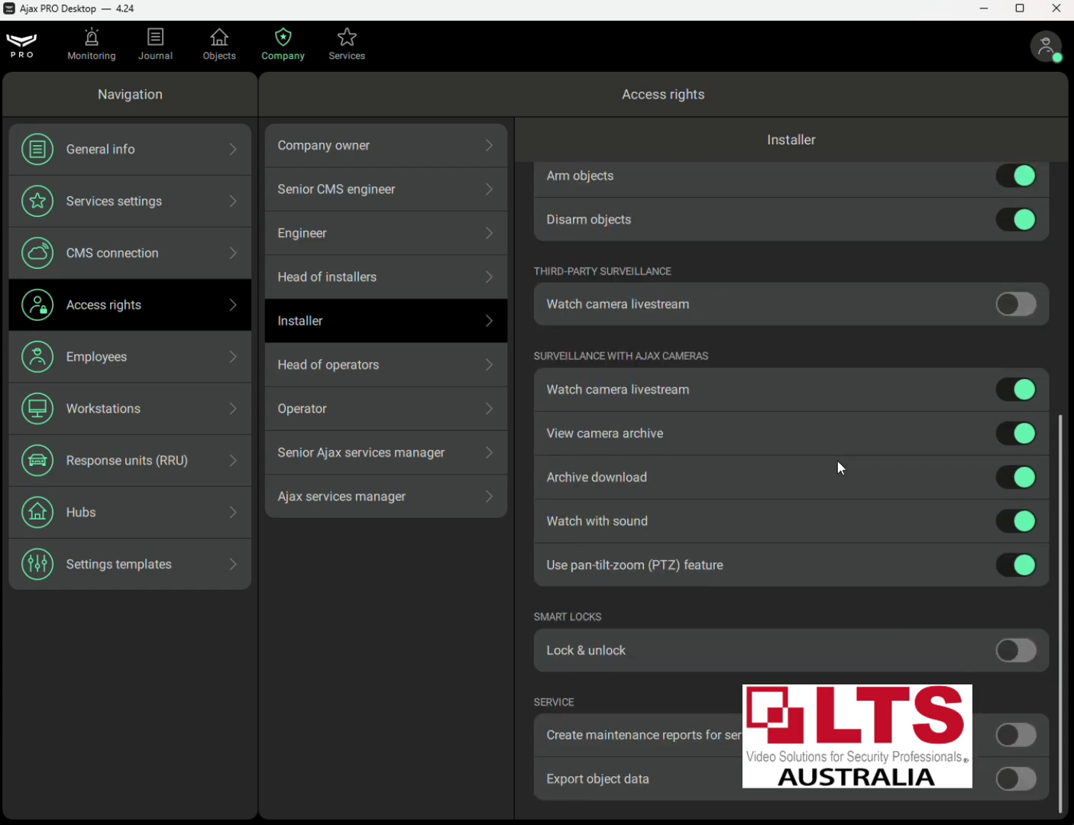
scroll(837, 460, up, 5)
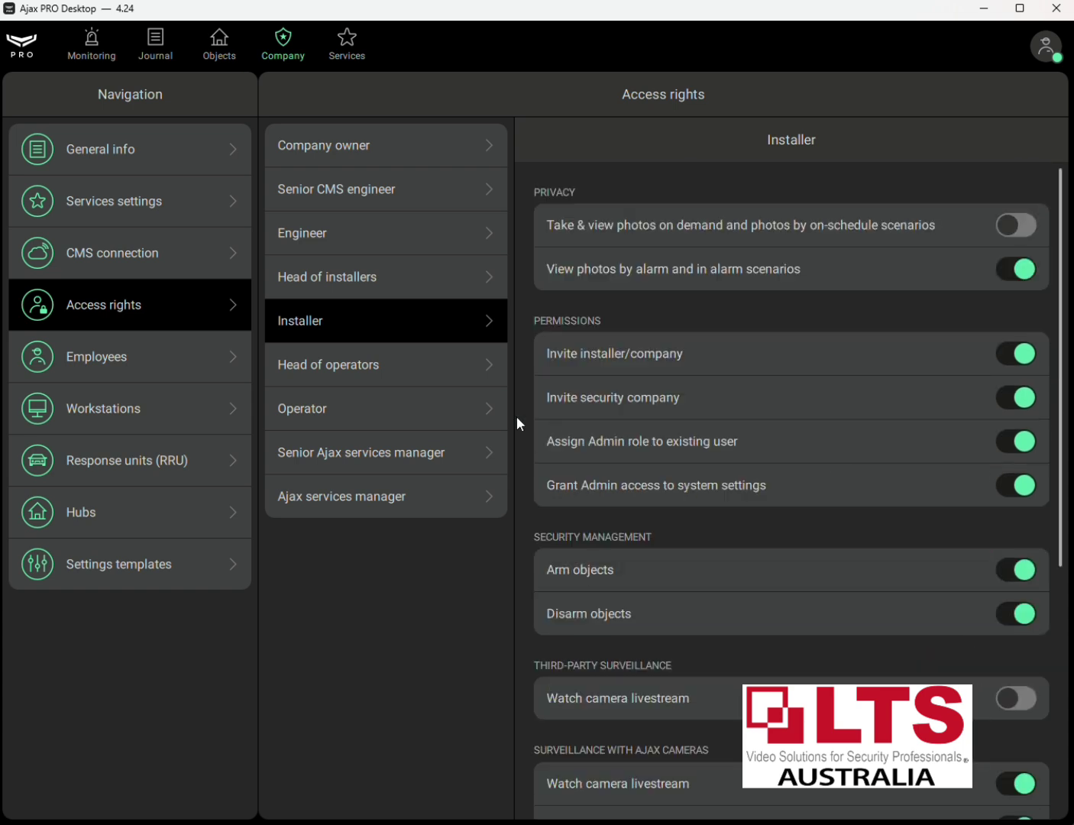
click(370, 288)
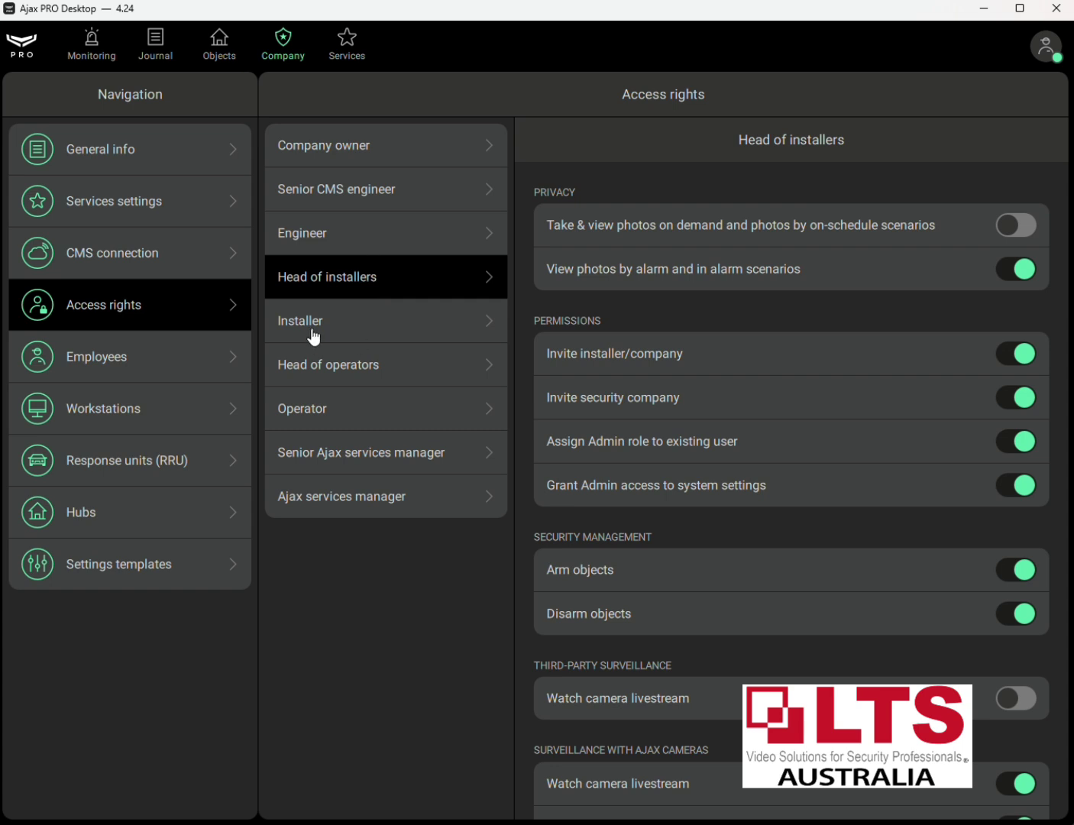
click(335, 157)
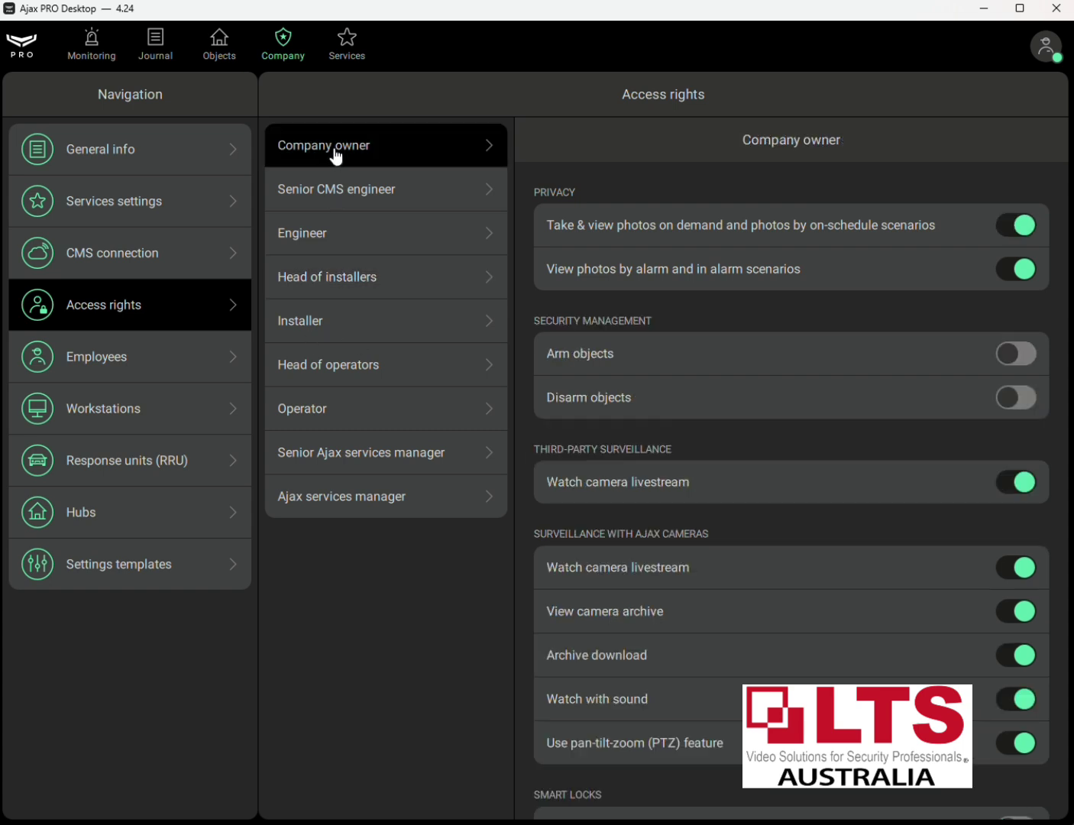
click(191, 356)
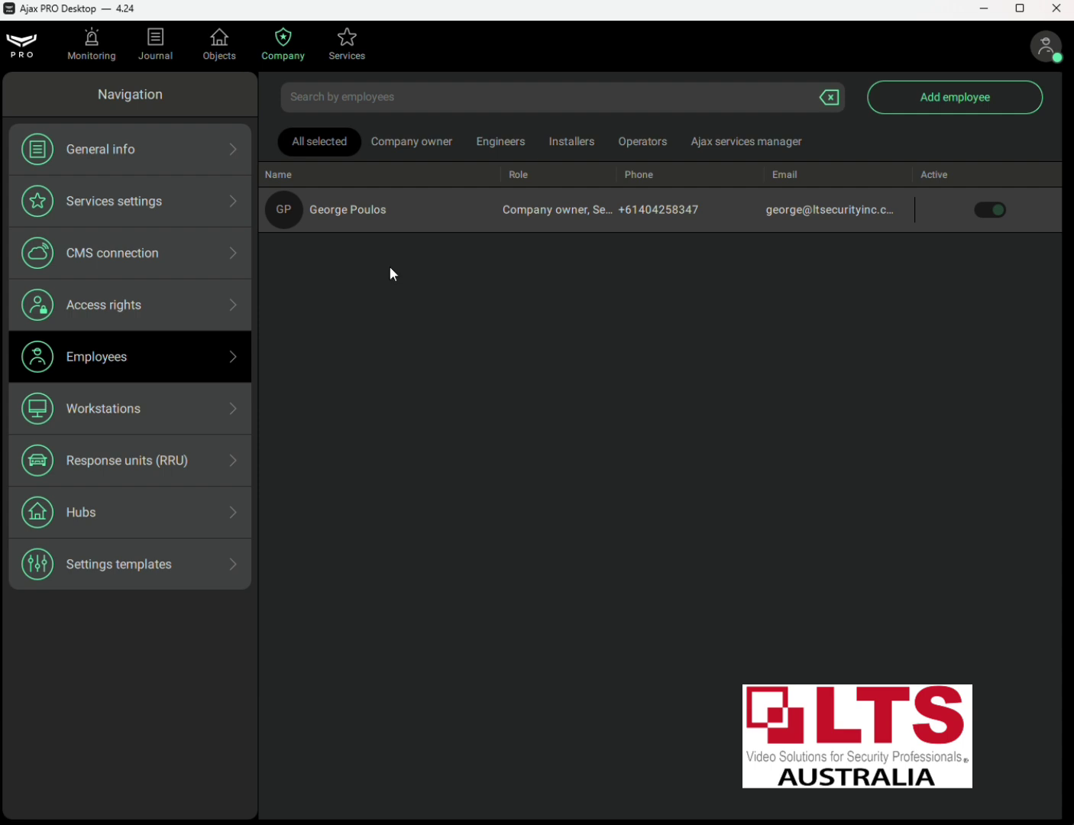
- Filter employees to Installers and bring up the Add employee dialog with role choices
click(564, 145)
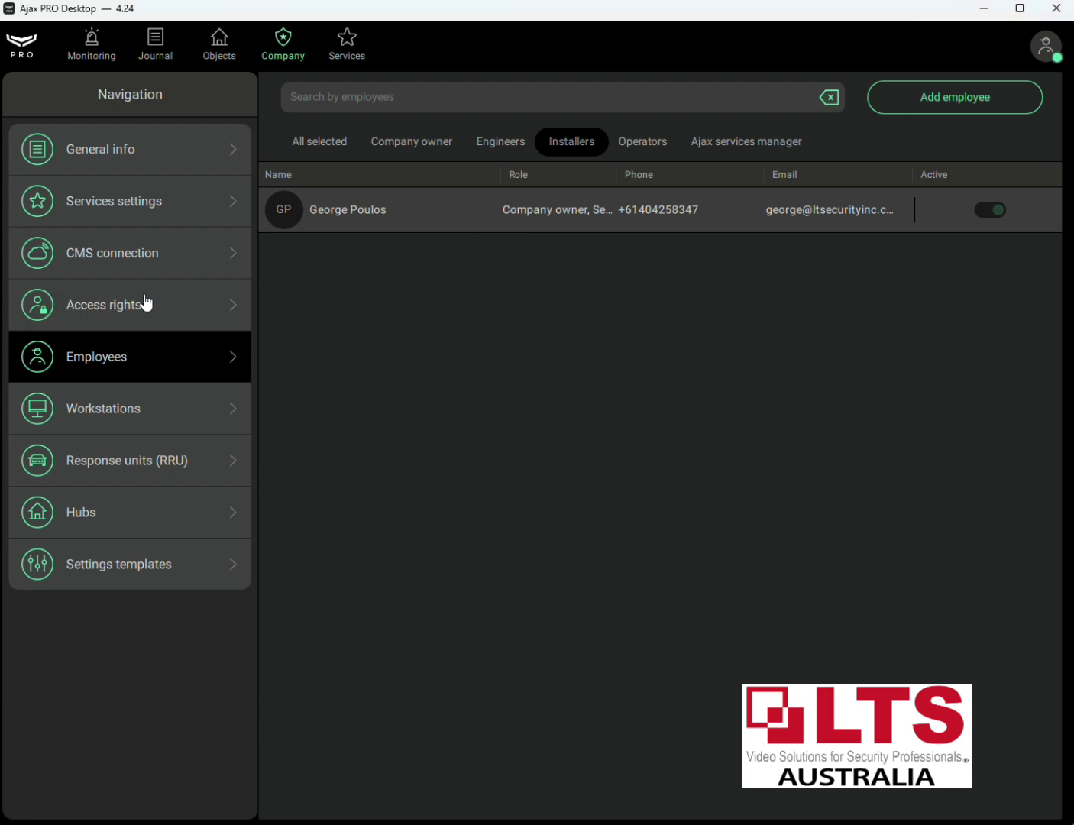
click(949, 103)
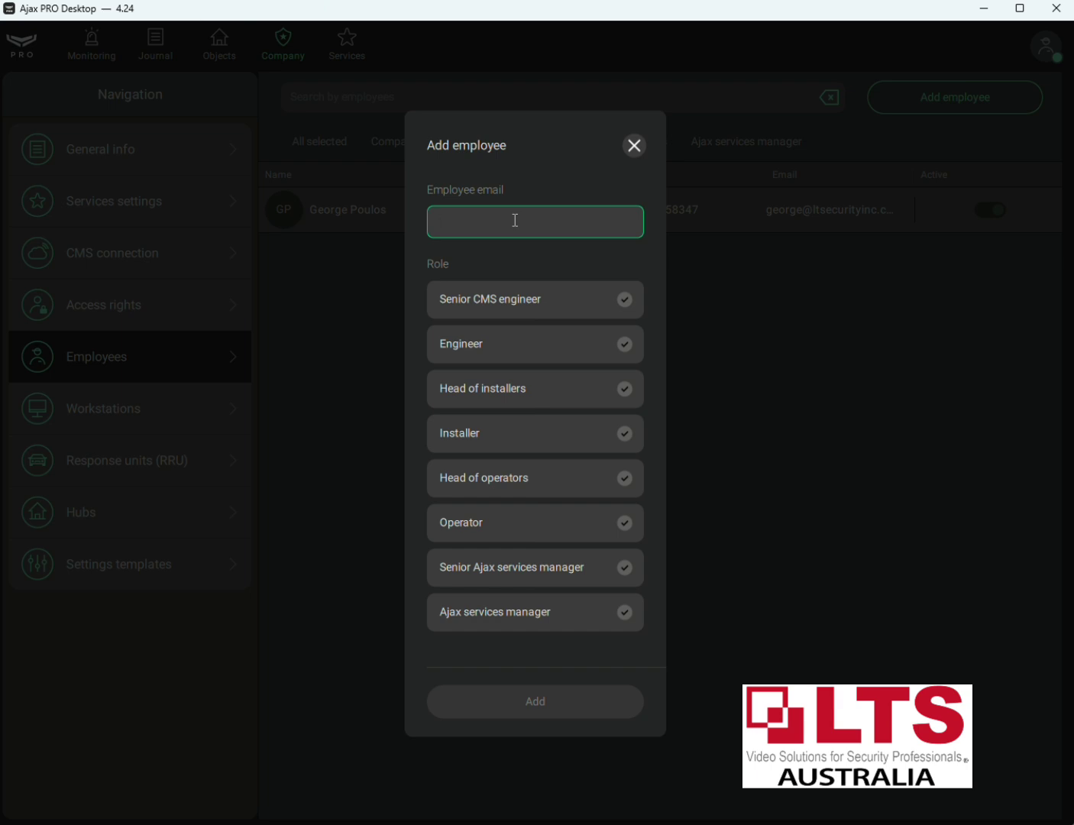
- Tick the Engineer and Head of installers roles, then close the new-employee form without adding anyone
click(621, 346)
click(620, 391)
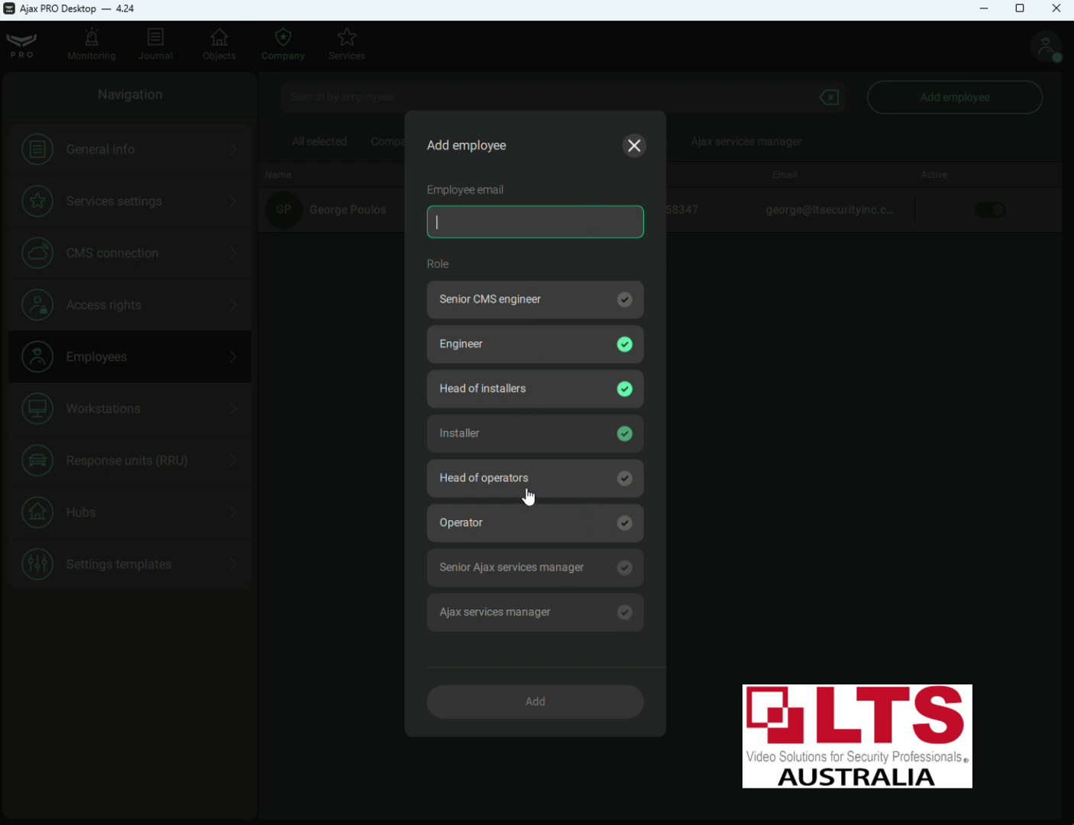
click(635, 147)
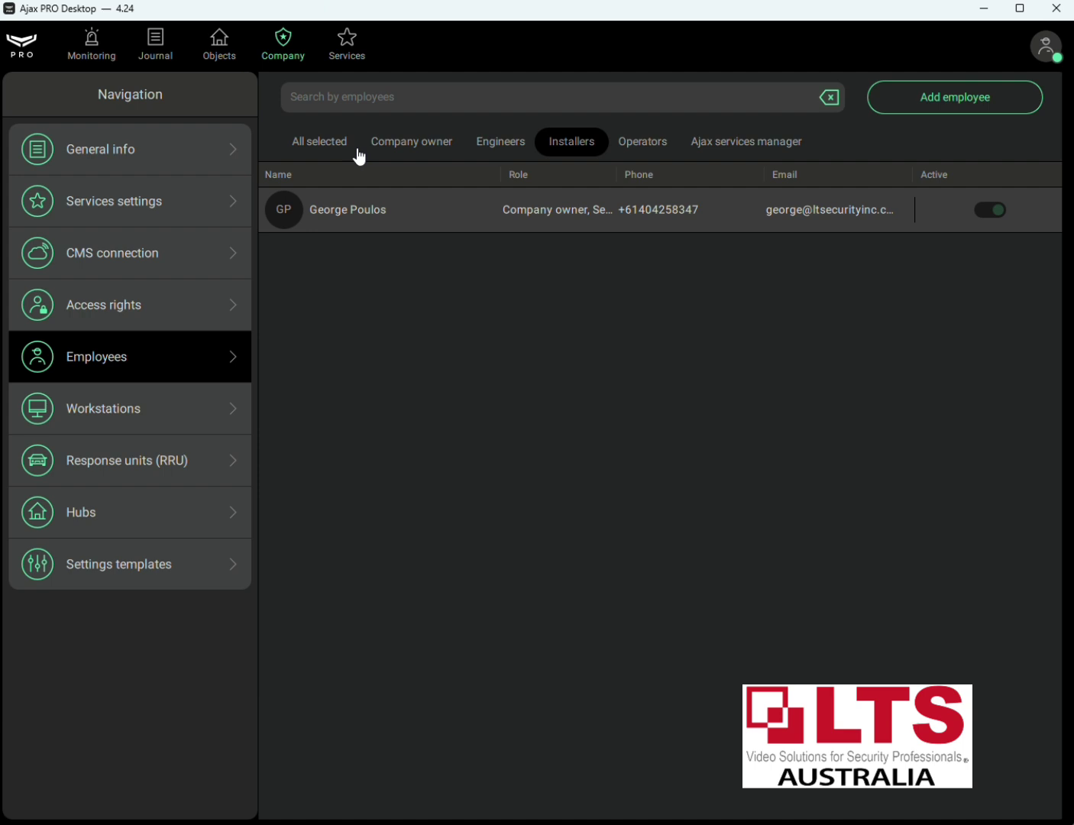
- Filter employees to Ajax services manager, then reopen and dismiss the Add employee form
click(729, 143)
click(984, 113)
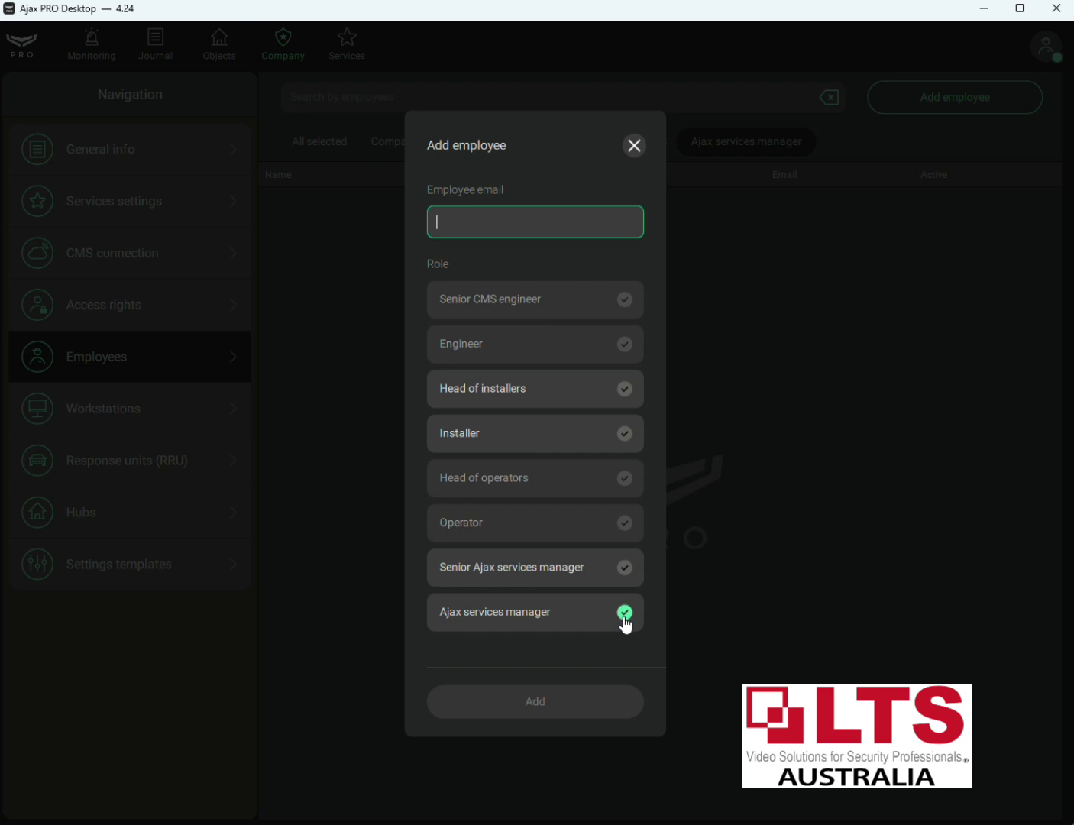
click(635, 145)
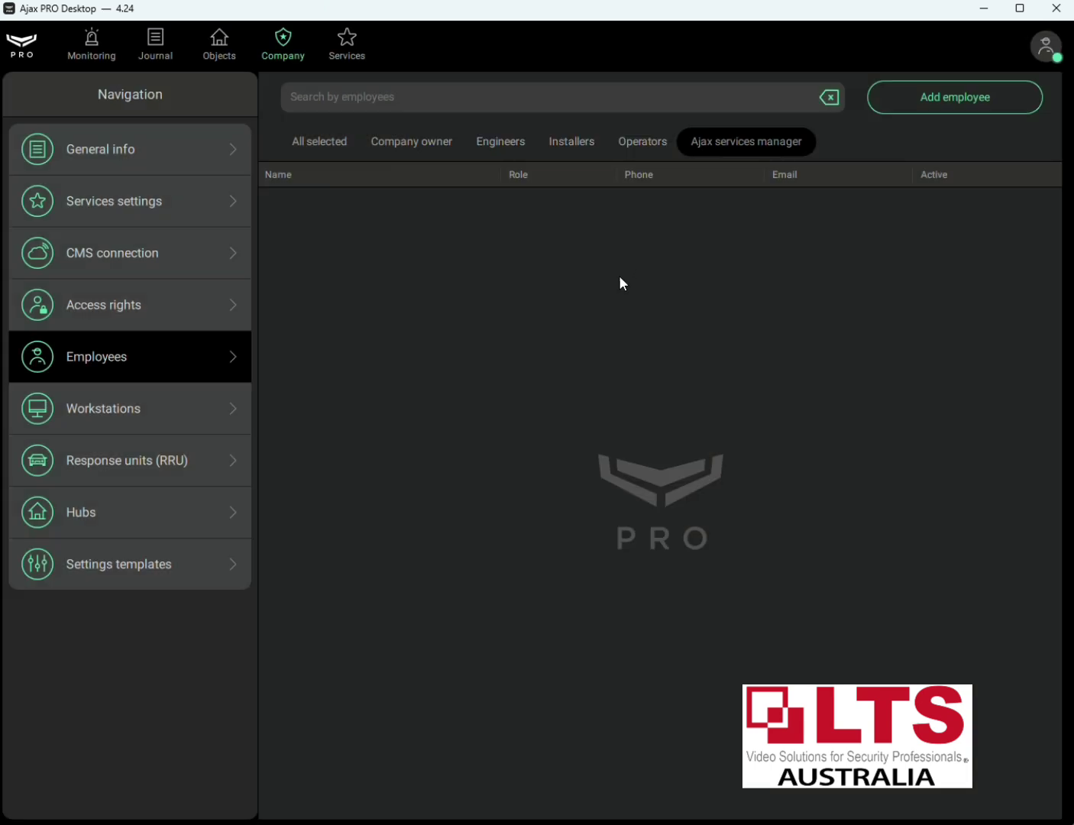